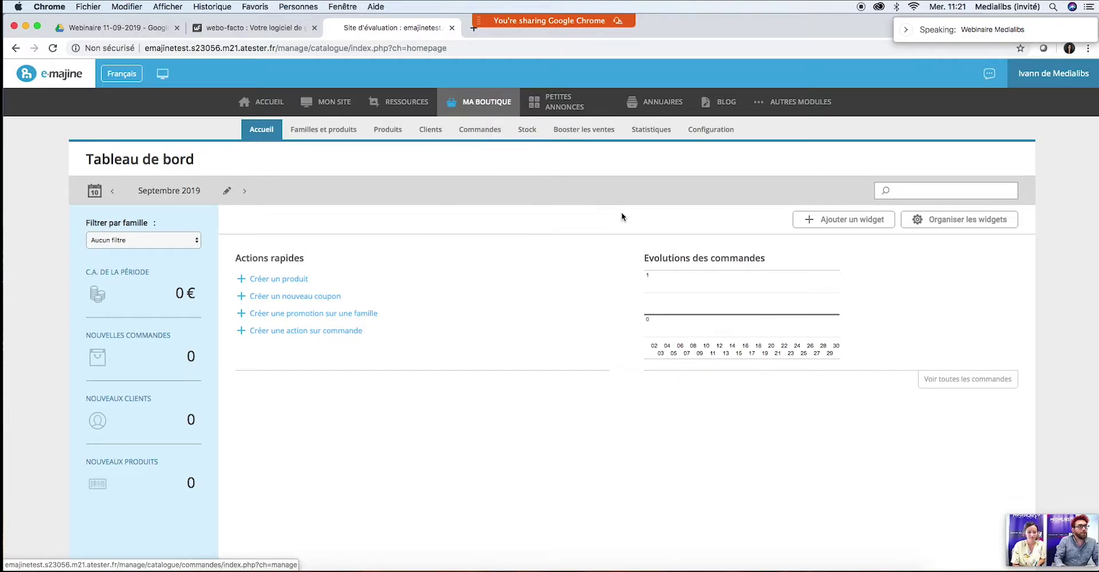
Step: Move from the Booster les ventes page to the shop Configuration settings and scroll the left sidebar
click(576, 136)
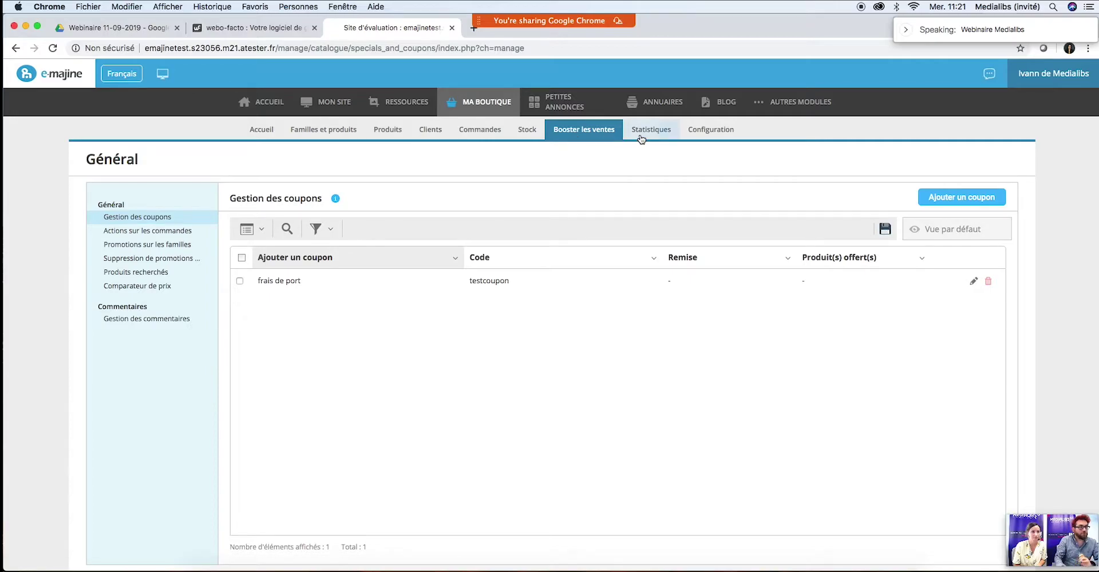
click(712, 130)
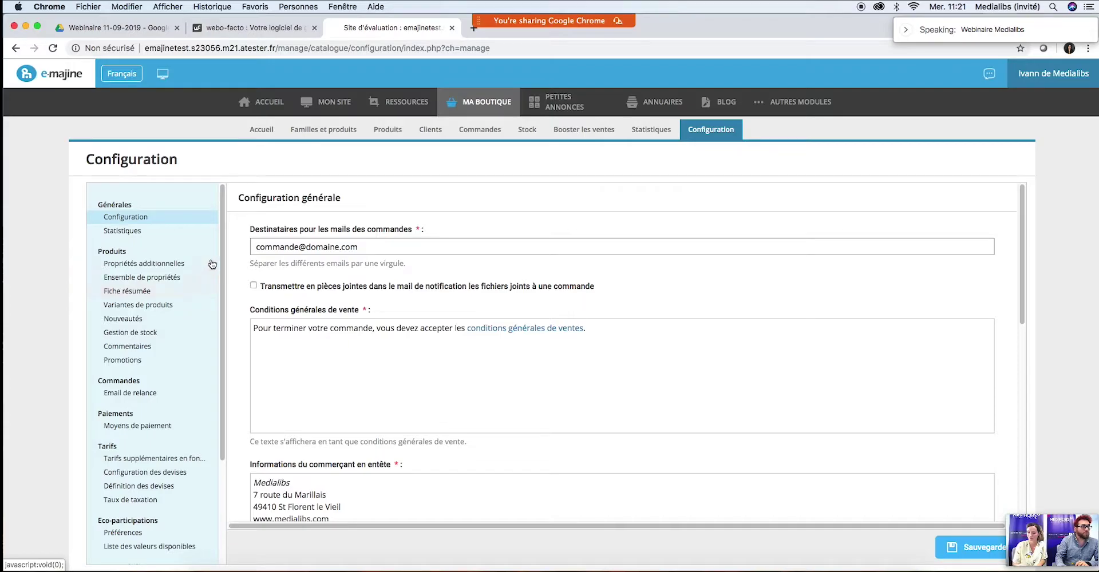
drag(221, 229, 225, 345)
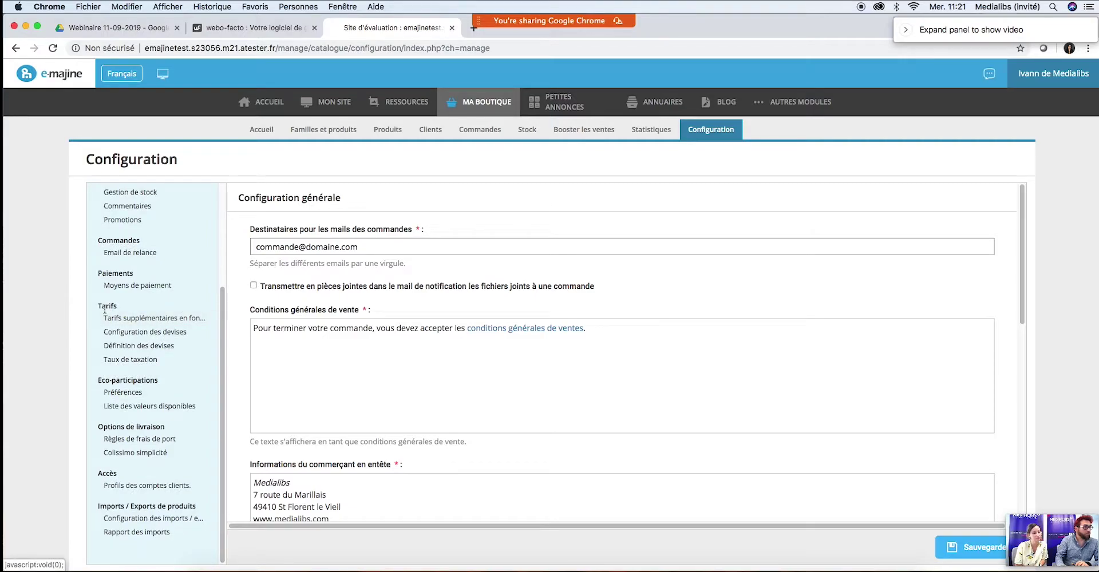
Step: Set Choix de saisie to HT in Configuration des devises, then bring up the Produits tab
click(136, 336)
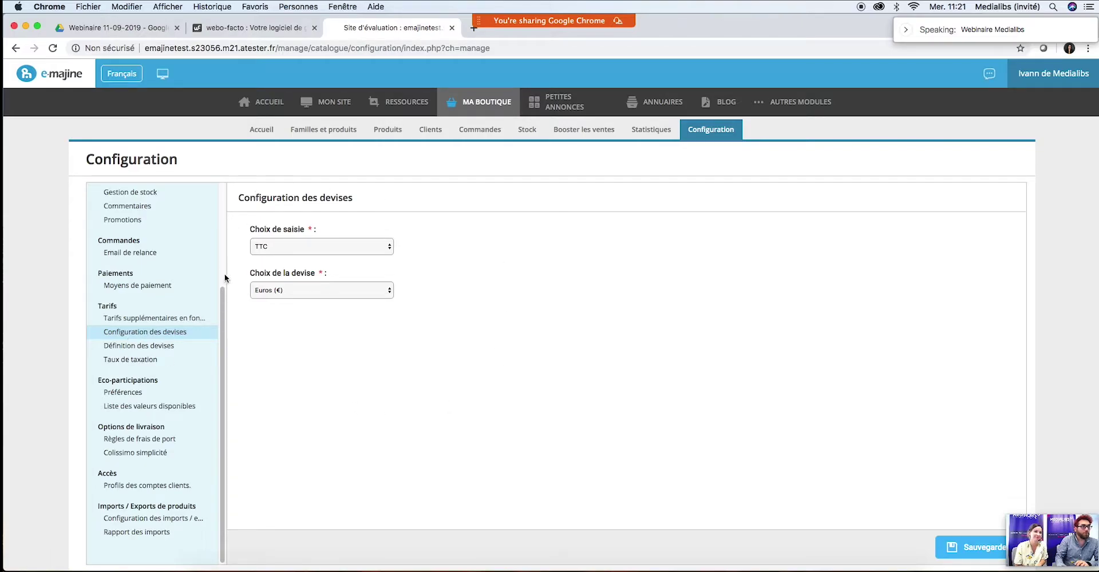
click(321, 247)
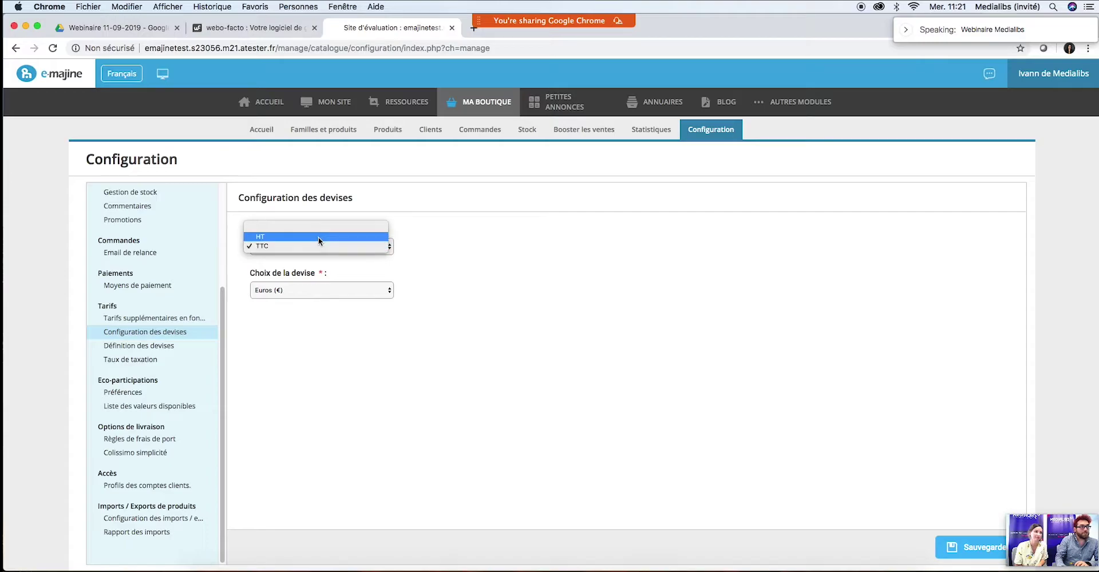
click(506, 258)
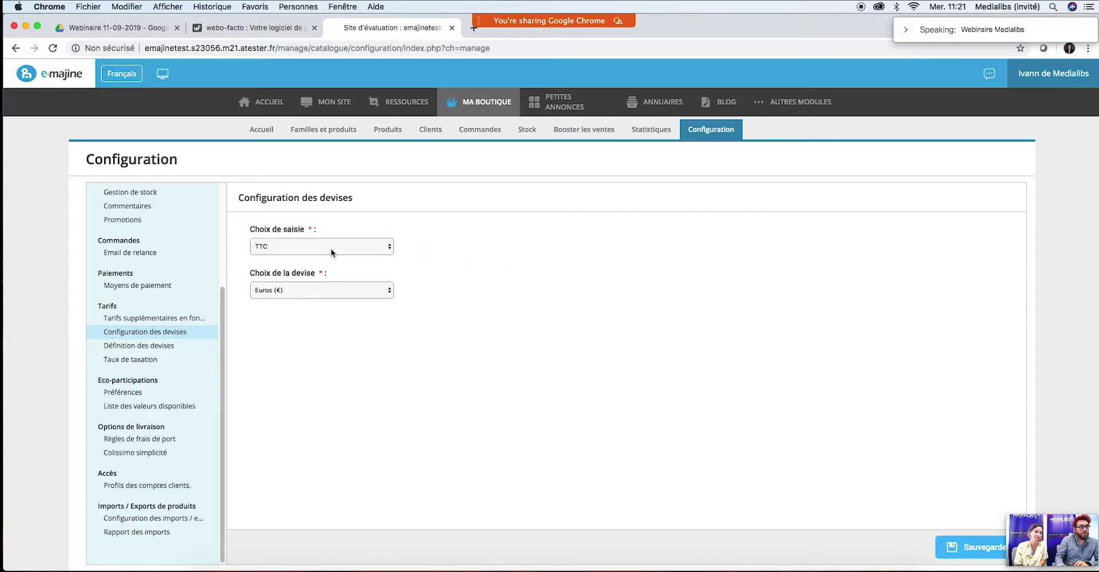
click(331, 253)
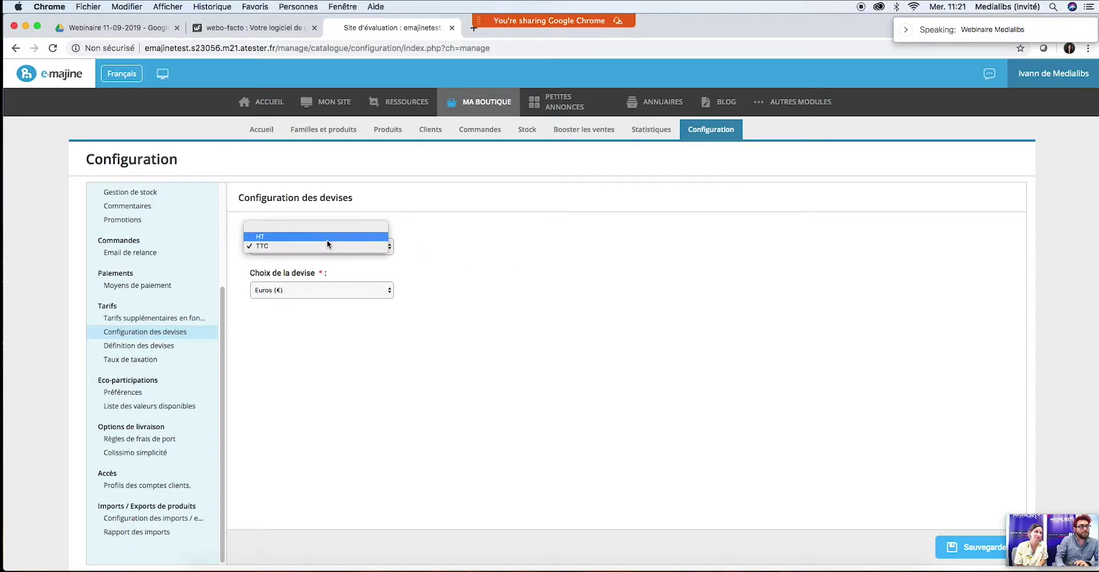
click(327, 238)
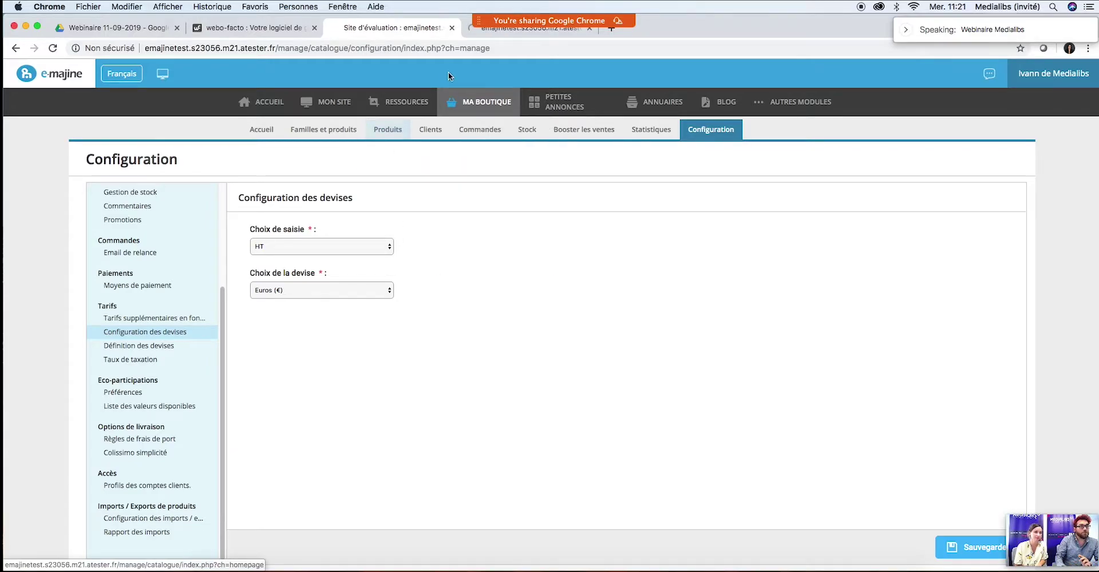
mouse_move(523, 24)
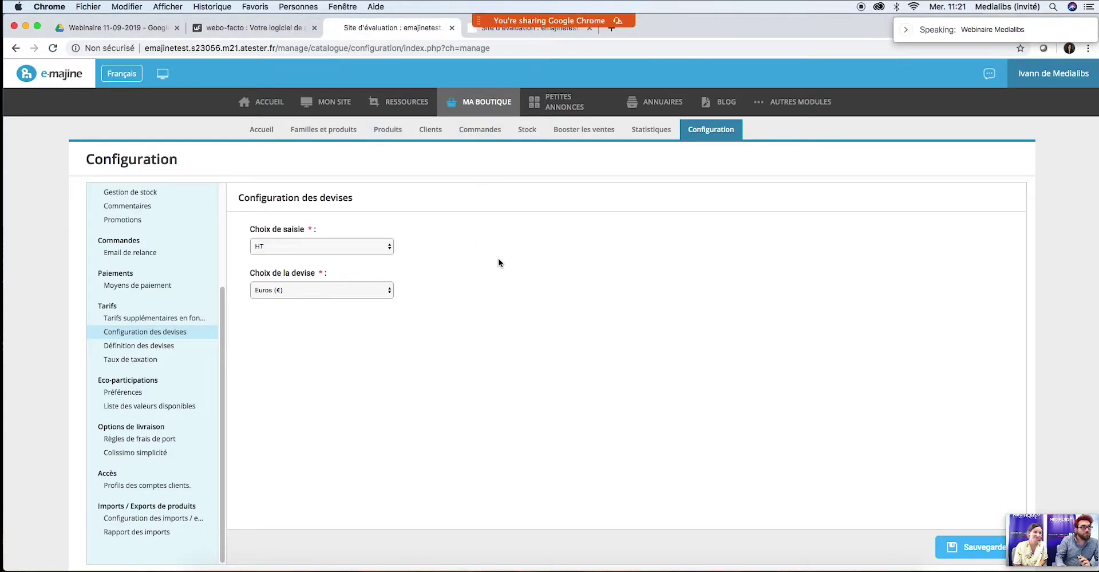
click(479, 29)
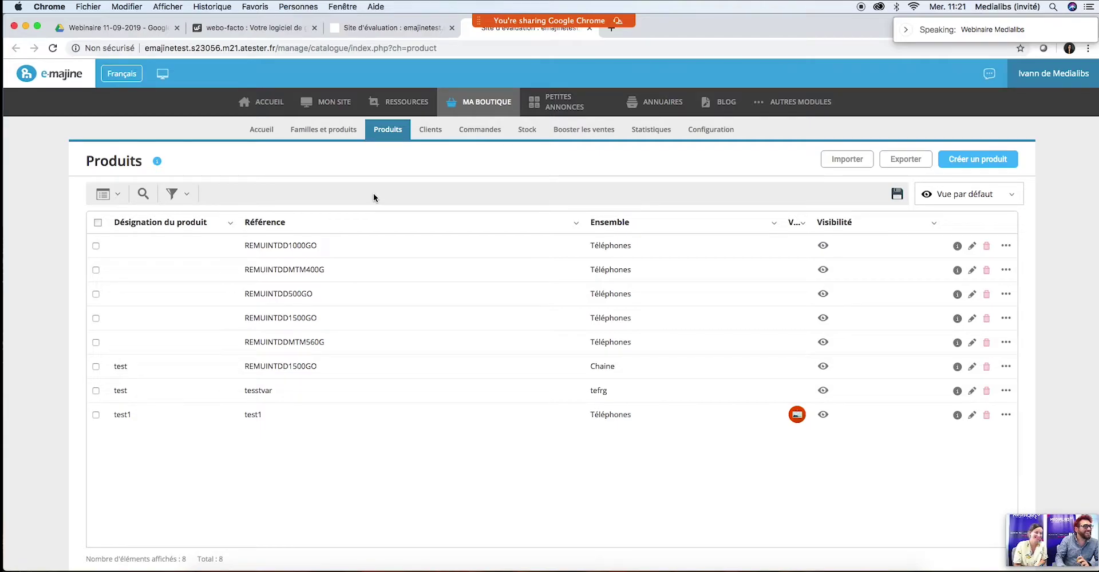
Step: Check the first product's Prix tab before saving the currency setting
click(971, 246)
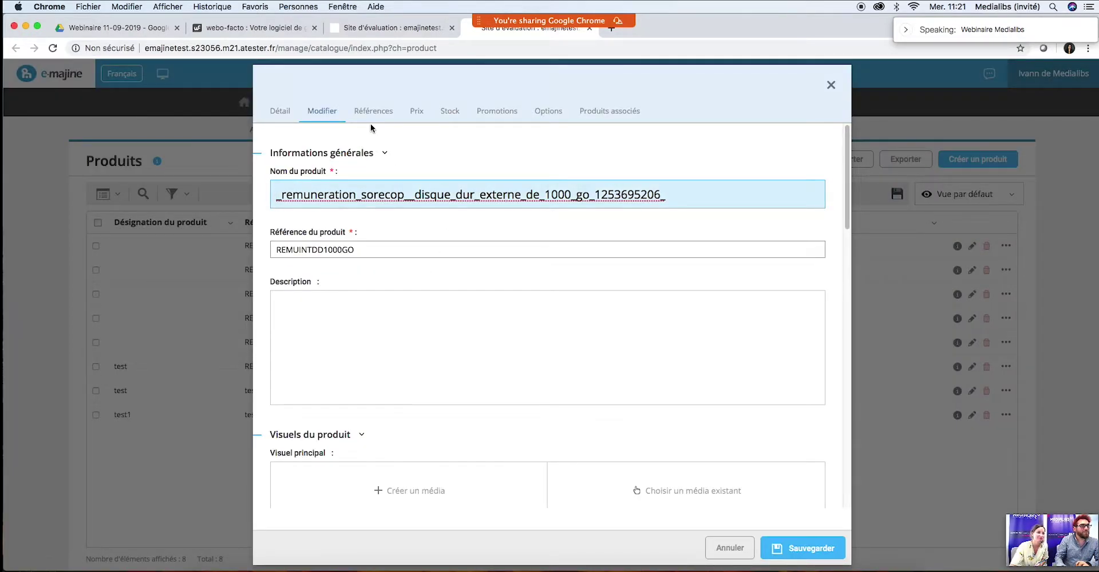
click(417, 111)
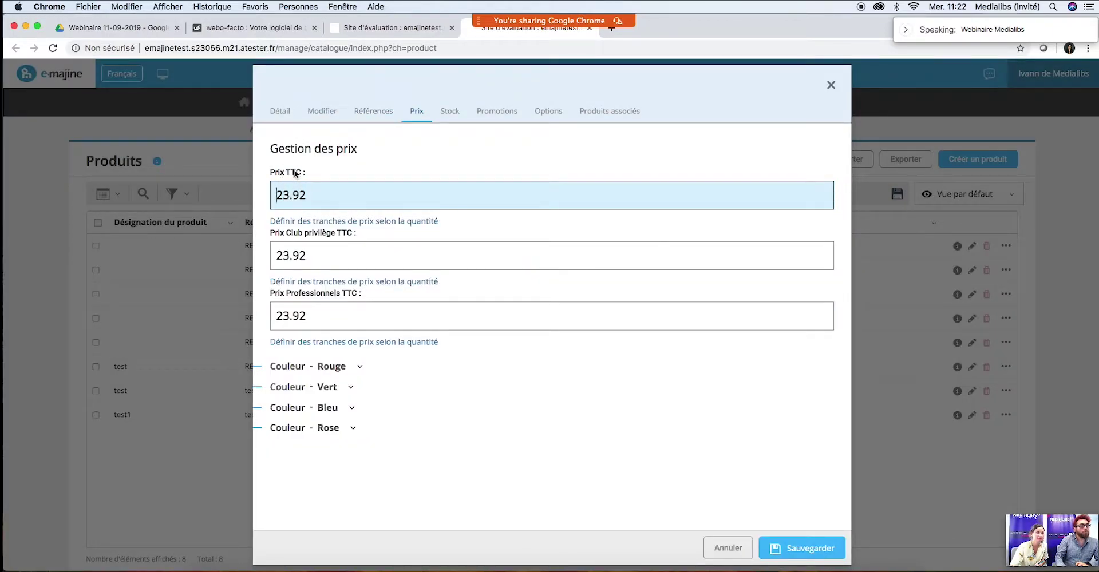
click(830, 85)
click(361, 28)
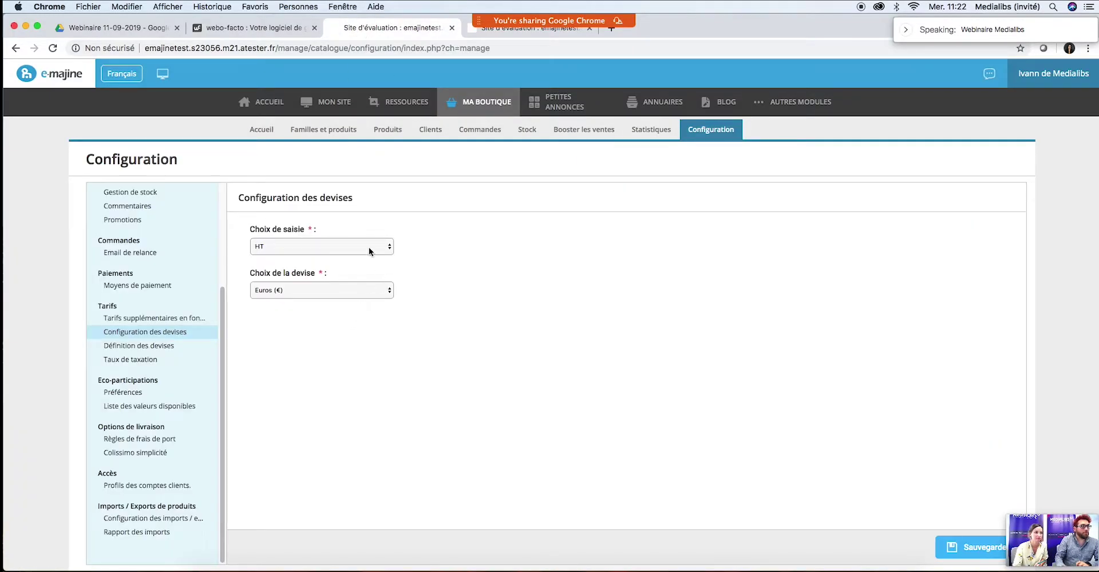
Step: Save the HT setting, reload Produits, and confirm the first product shows 23.92 HT
click(967, 546)
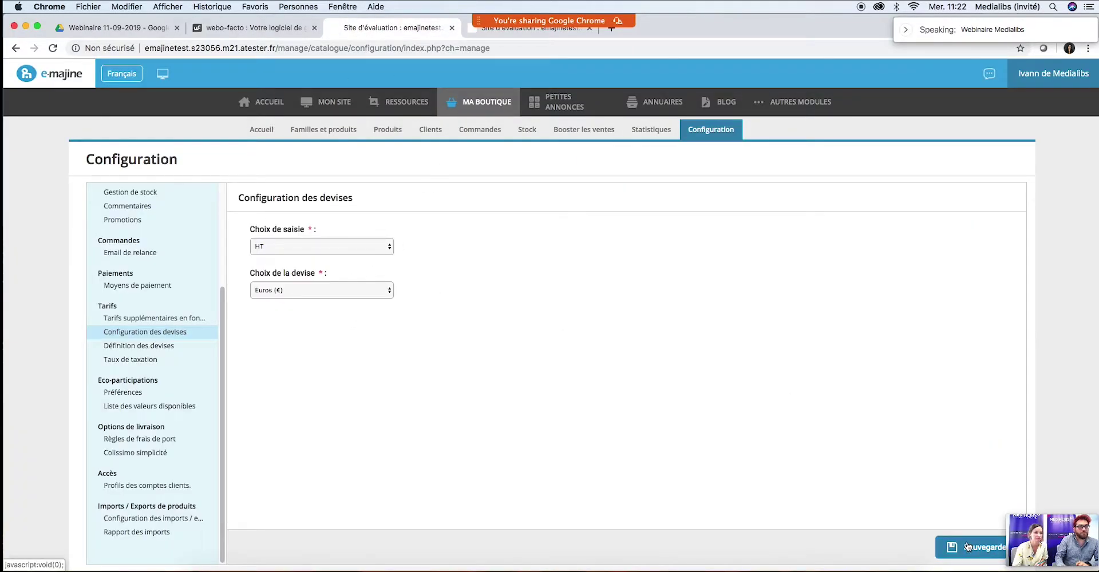
click(467, 31)
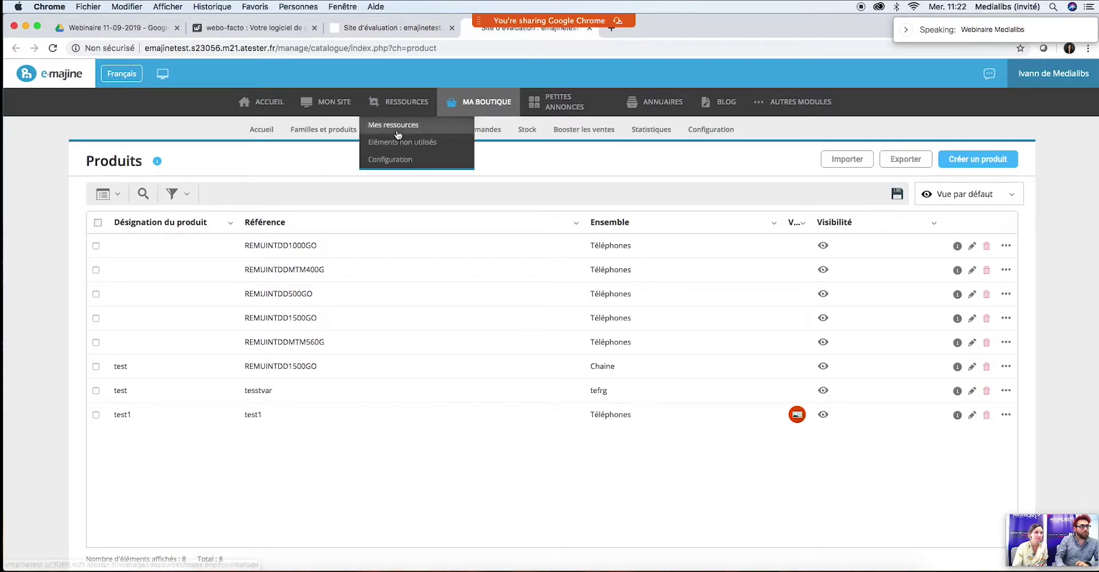
click(395, 130)
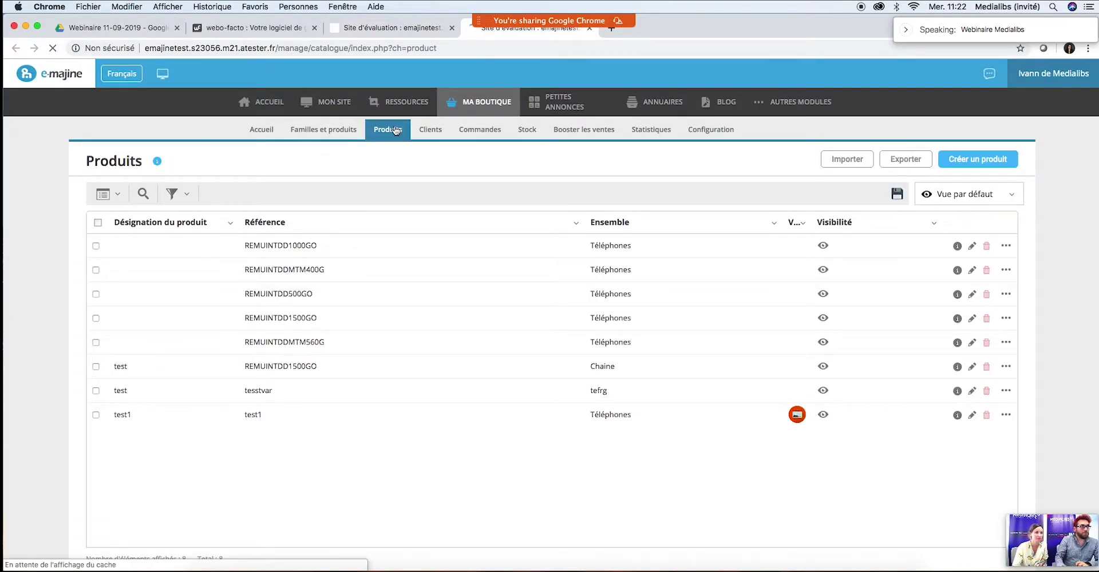
click(971, 245)
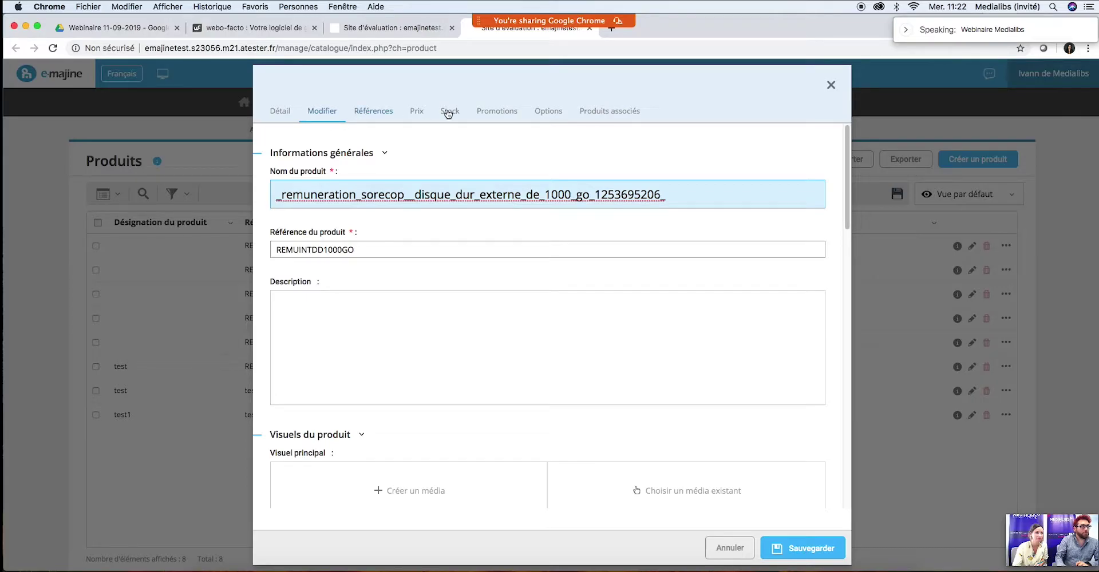
click(420, 112)
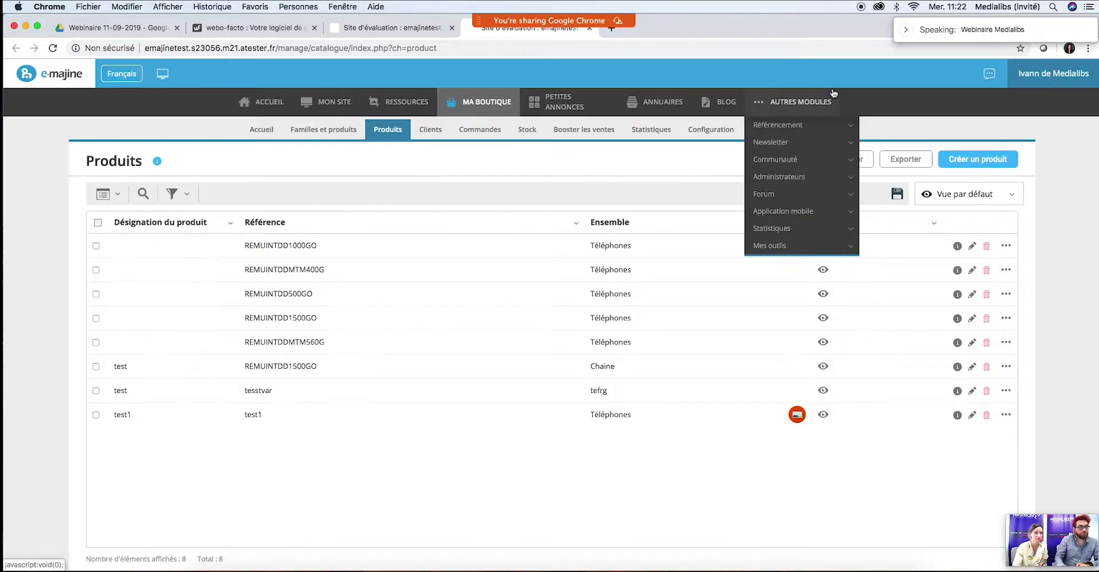
click(830, 86)
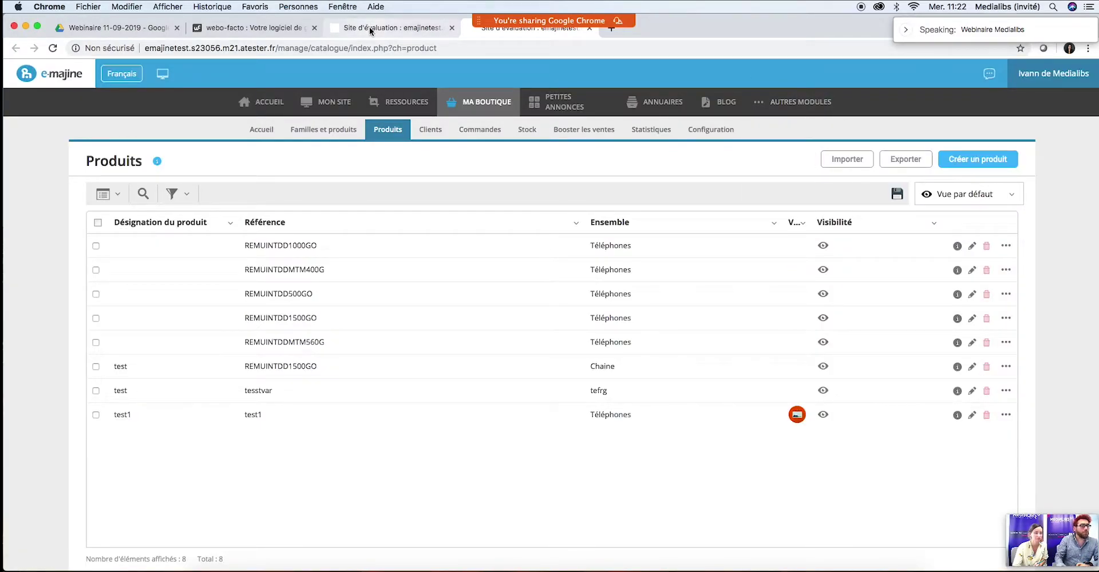
click(369, 26)
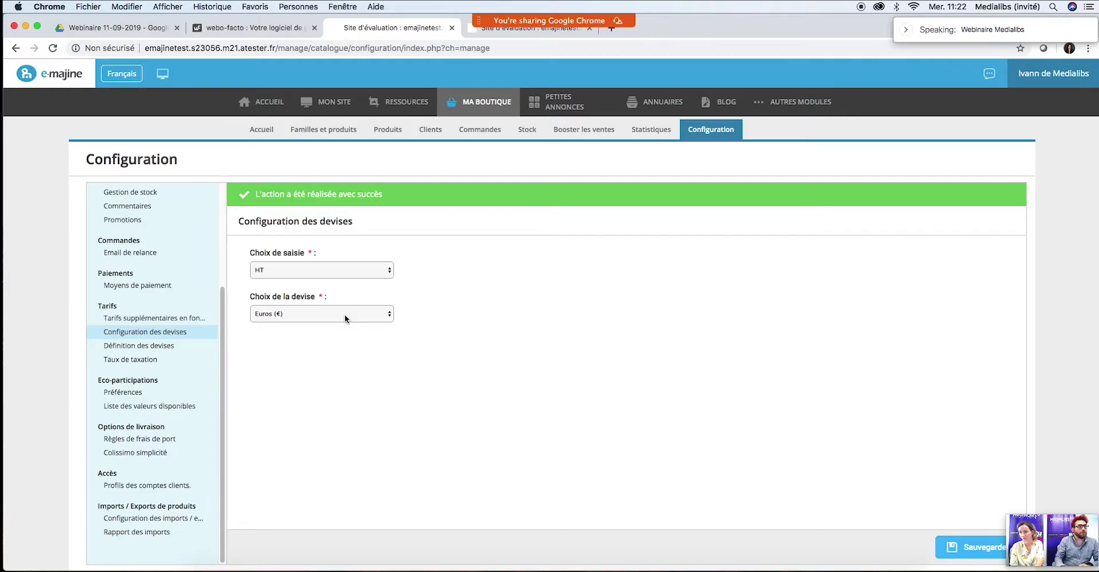
Step: Switch the shop currency to US dollars ($), save, and check the first product's prices
click(345, 316)
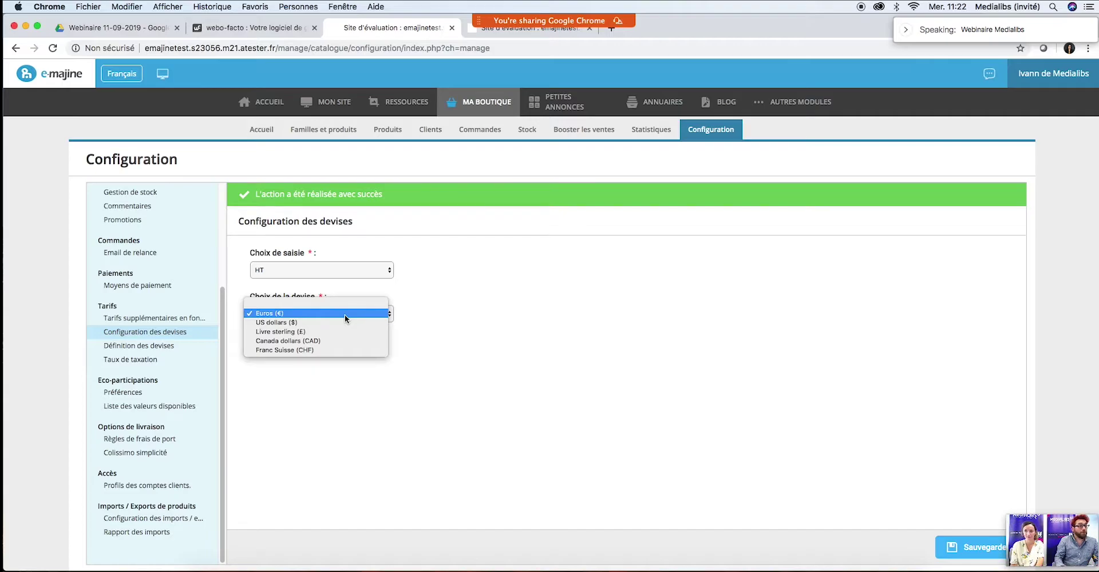
click(332, 322)
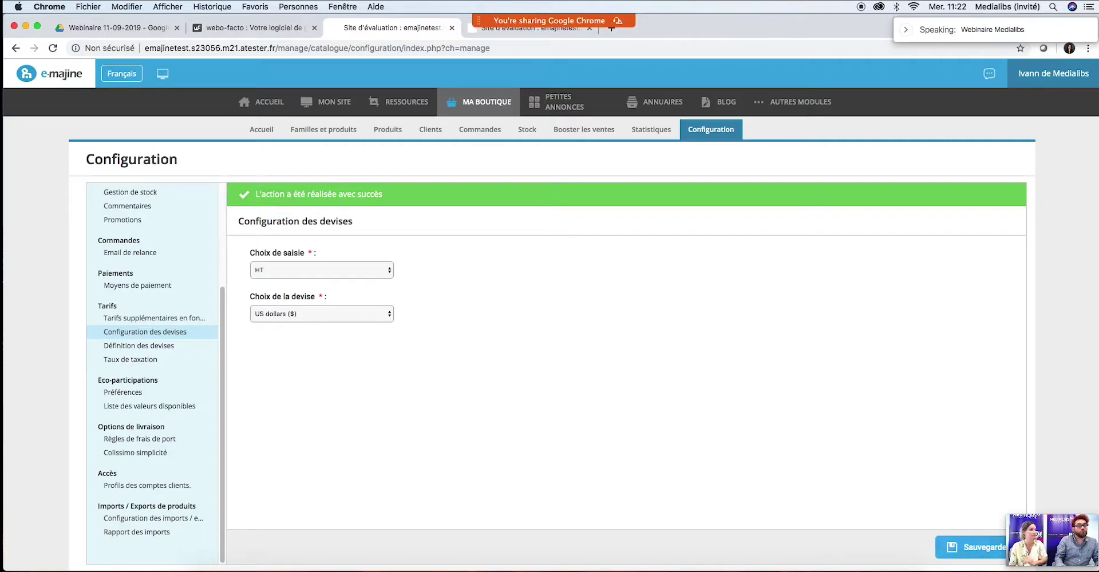
click(972, 547)
click(485, 36)
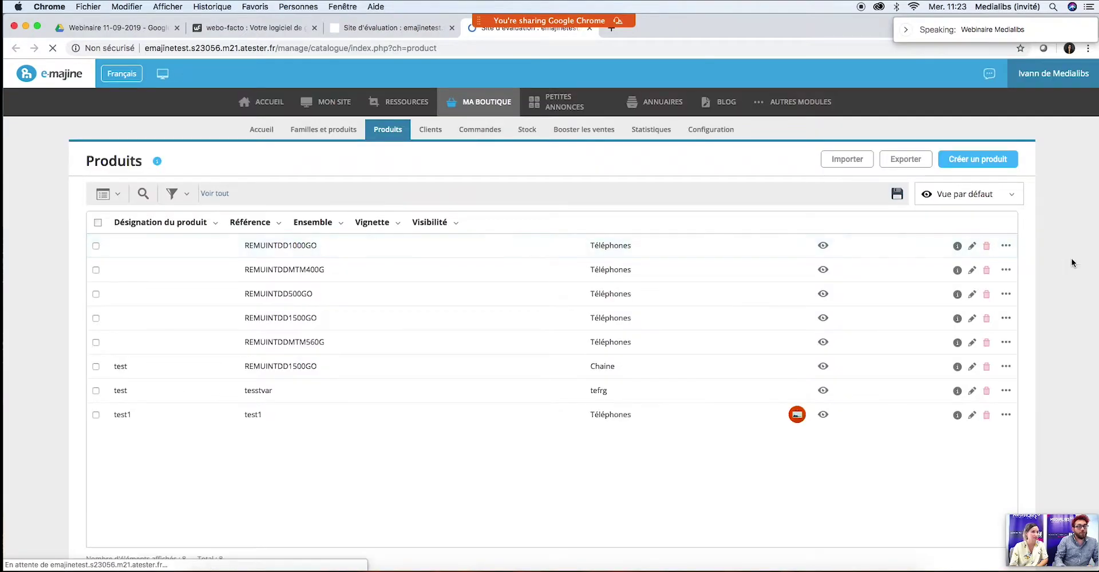
click(971, 246)
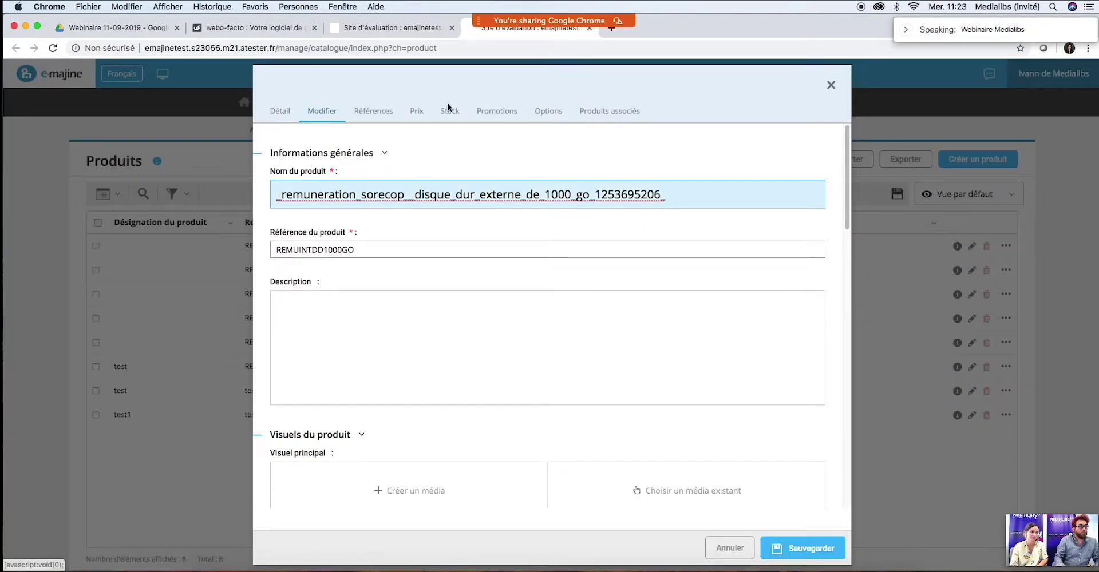
click(414, 112)
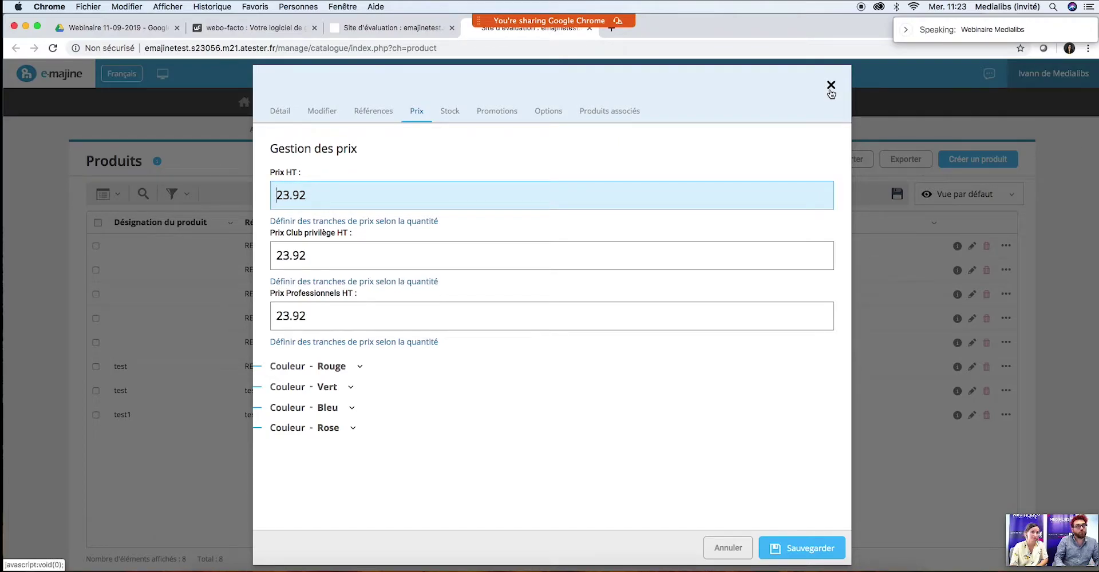
click(831, 87)
click(396, 27)
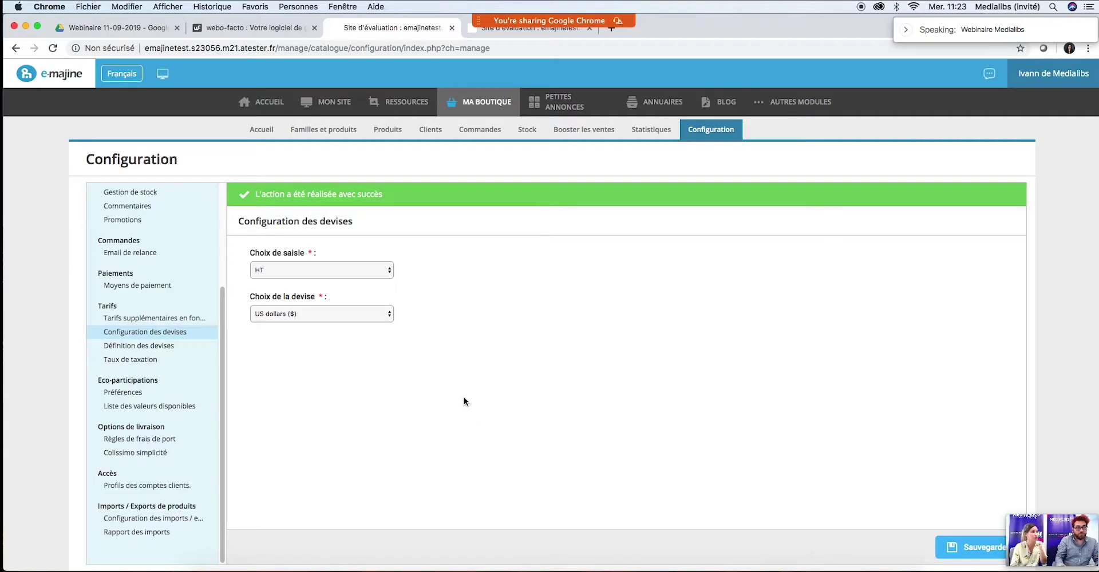
Step: Set the shop currency back to Euros (€) and save
click(379, 318)
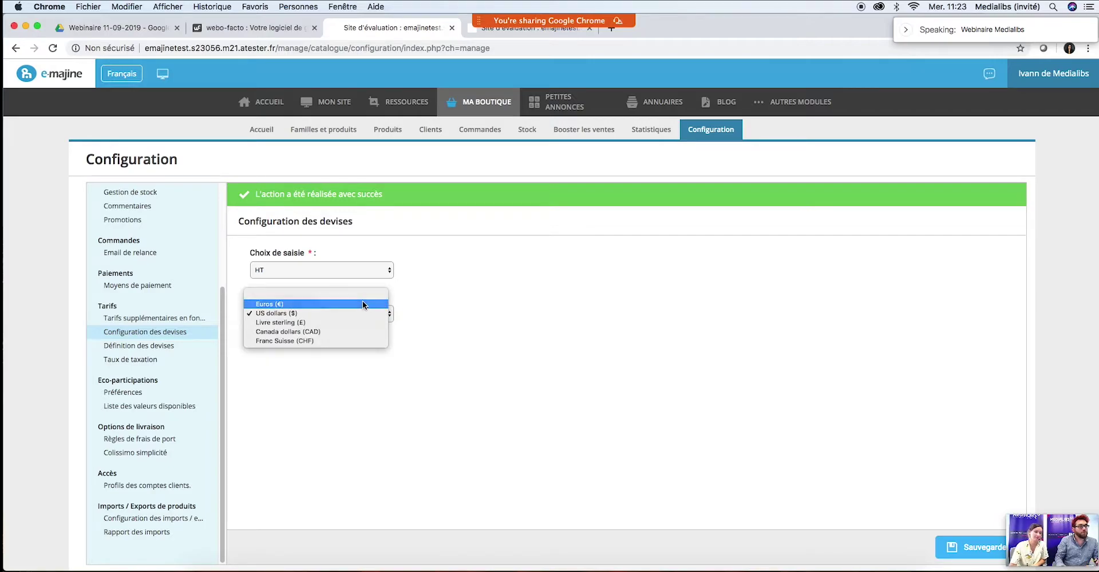
click(364, 305)
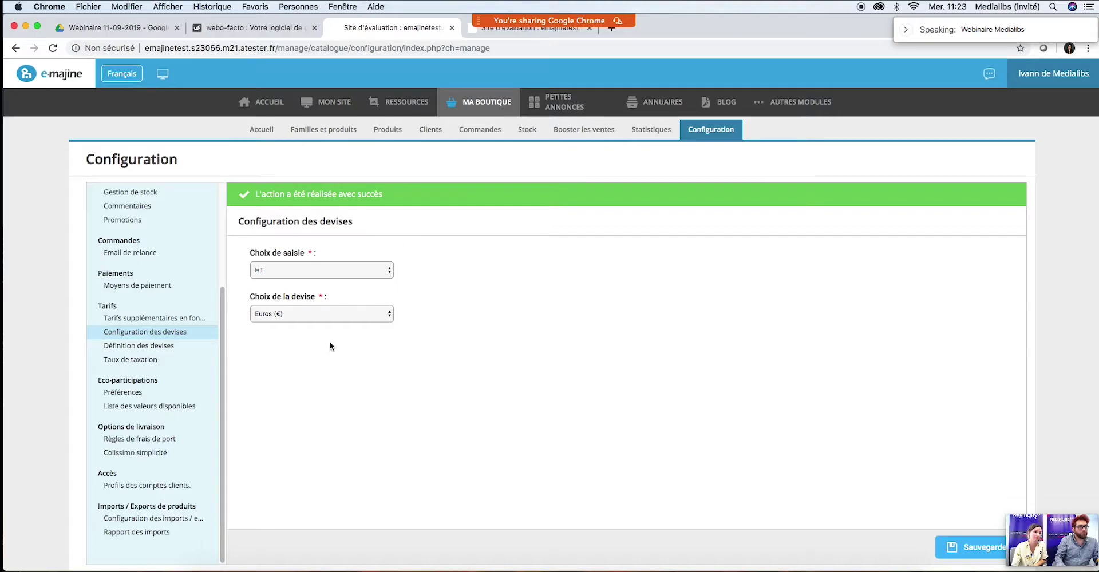
click(966, 549)
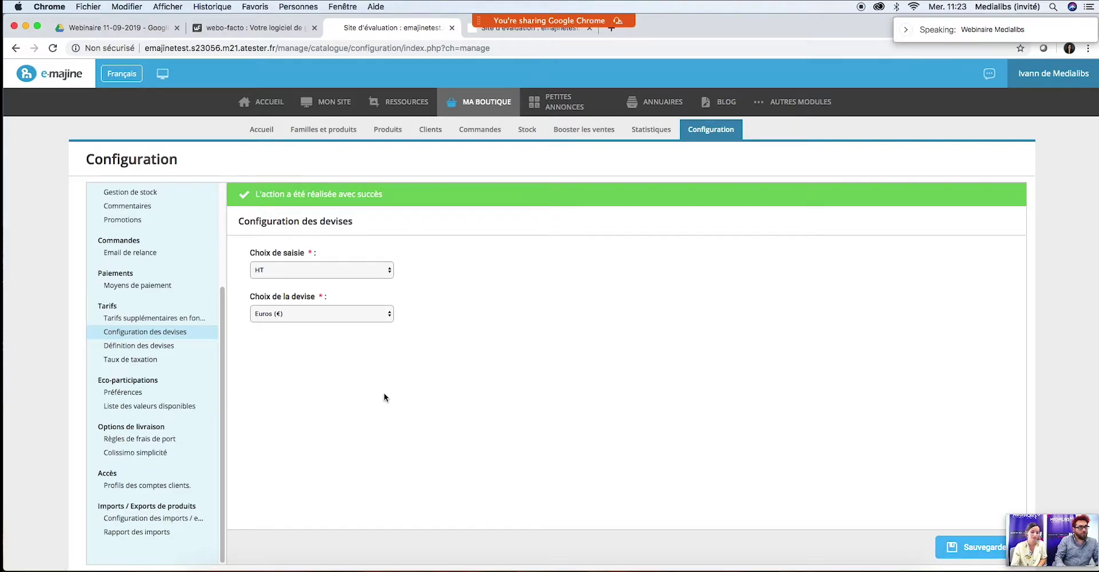
Step: In Définition des devises, review the Euros currency's rate and Français language, closing unsaved
click(121, 348)
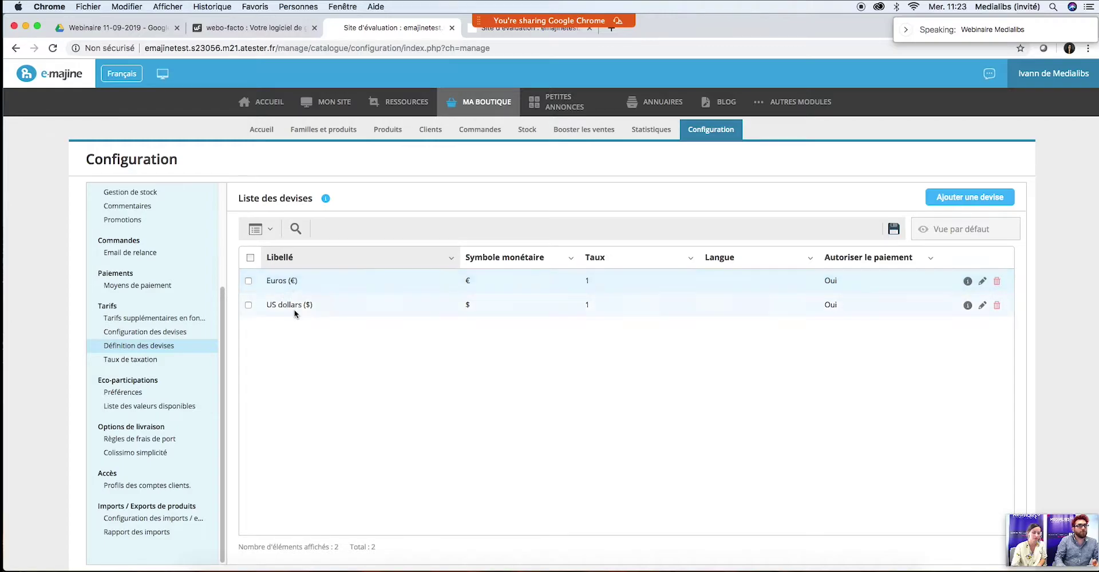
click(982, 281)
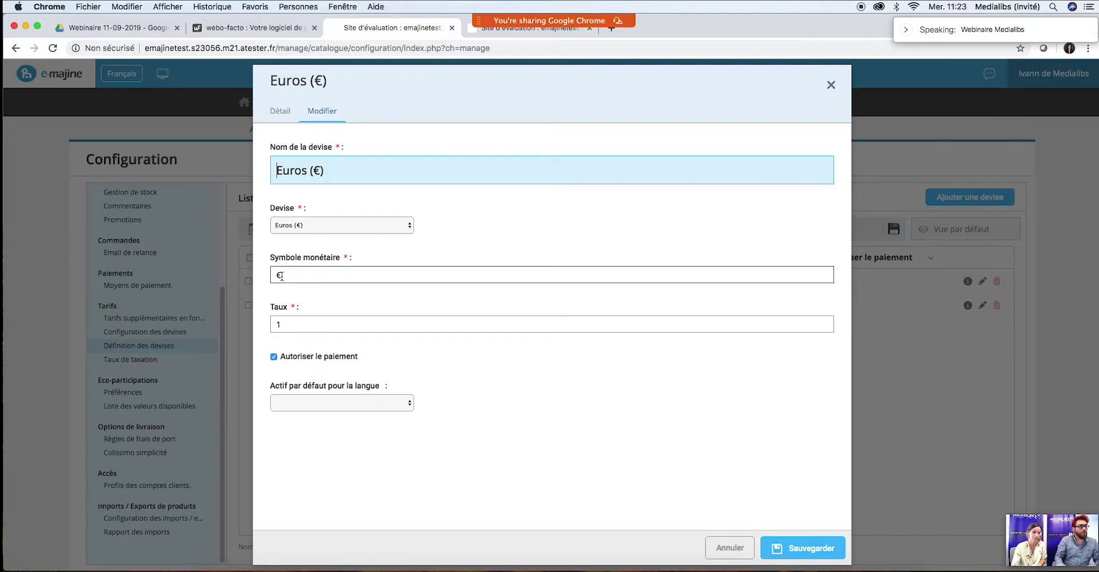
click(297, 325)
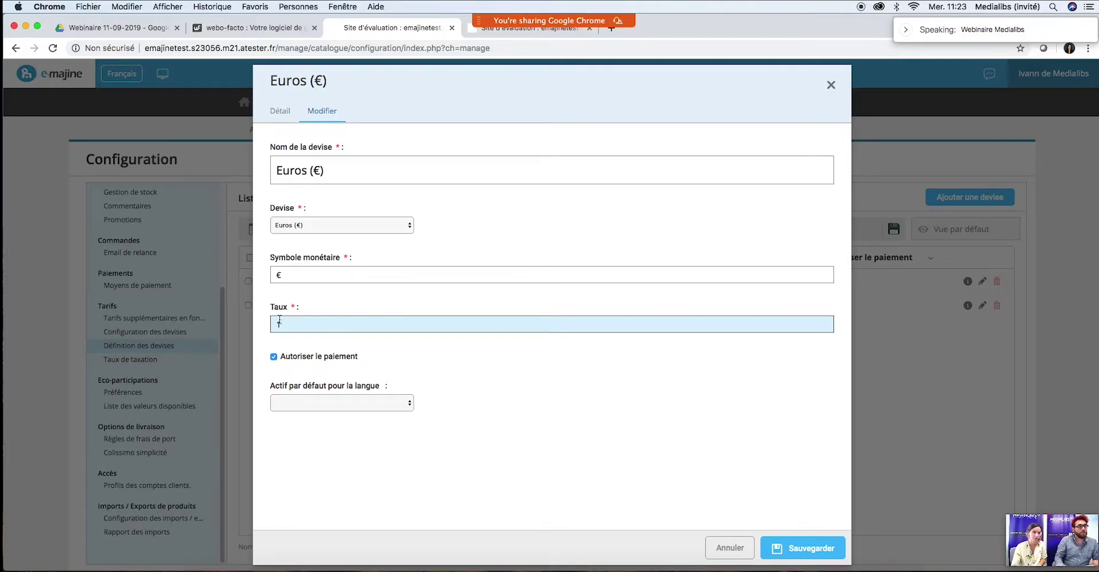
click(355, 425)
click(320, 407)
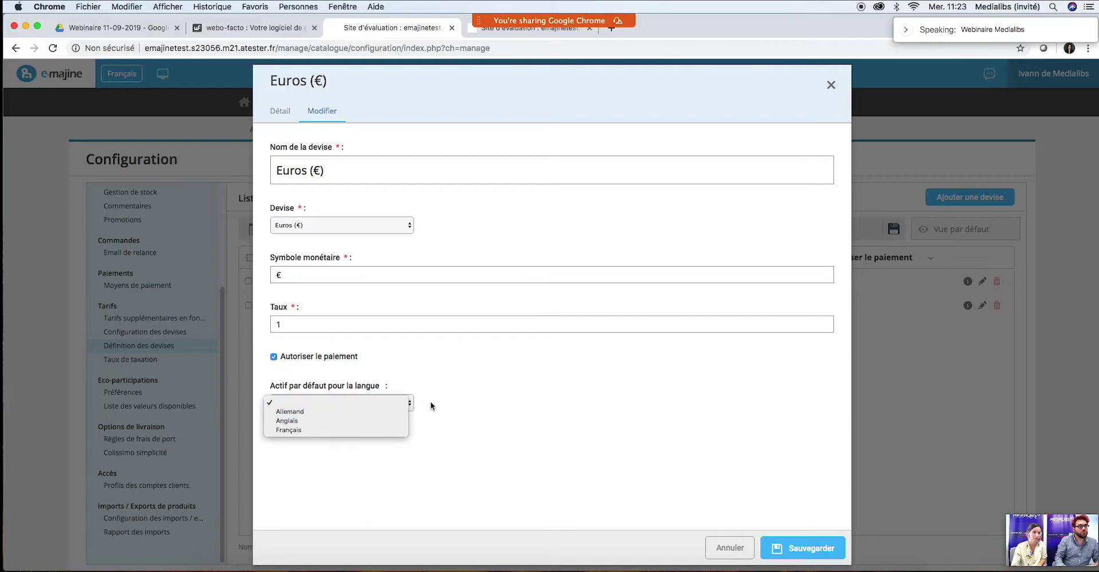
click(328, 430)
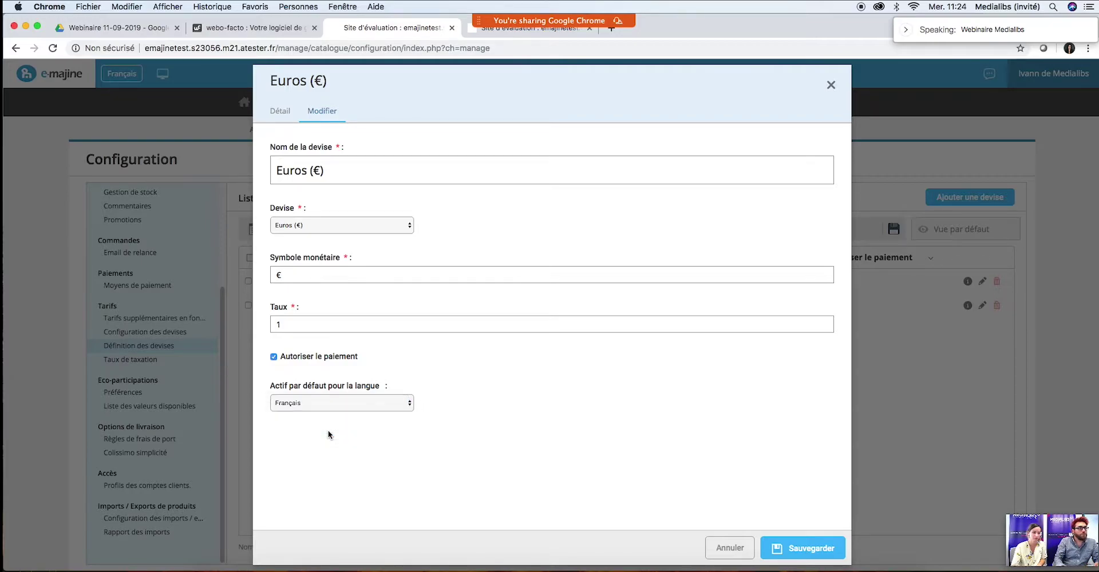
click(830, 85)
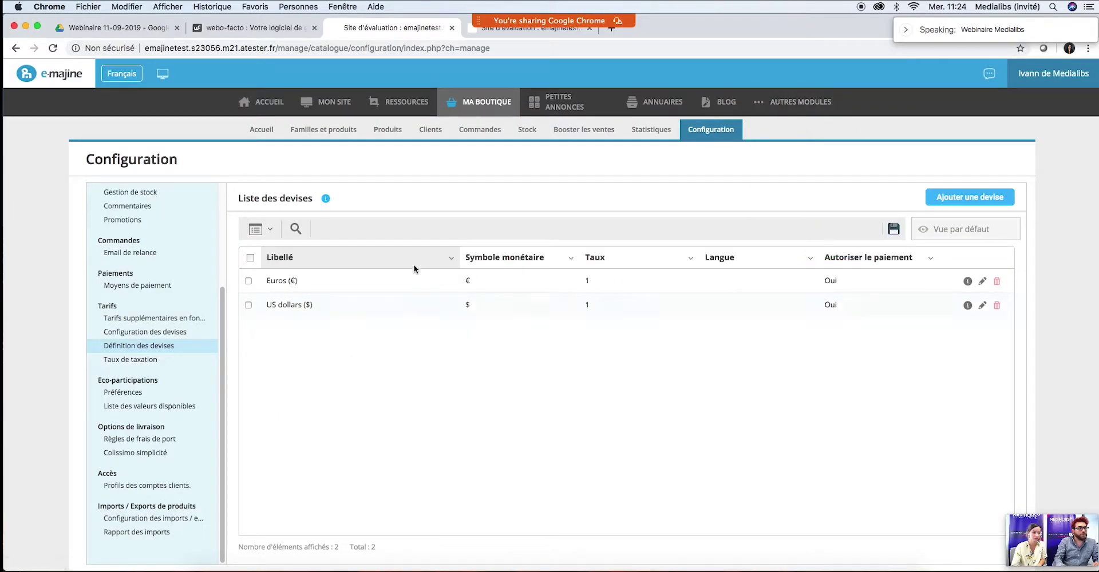
Step: Review the US dollars currency's exchange rate and default language, then close it unchanged
click(982, 305)
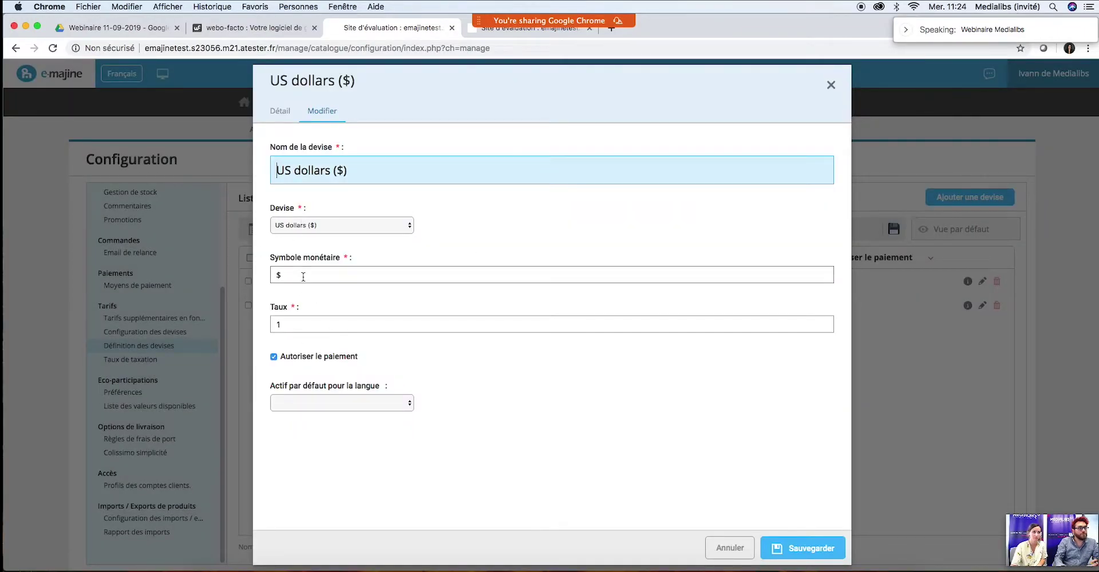
click(324, 325)
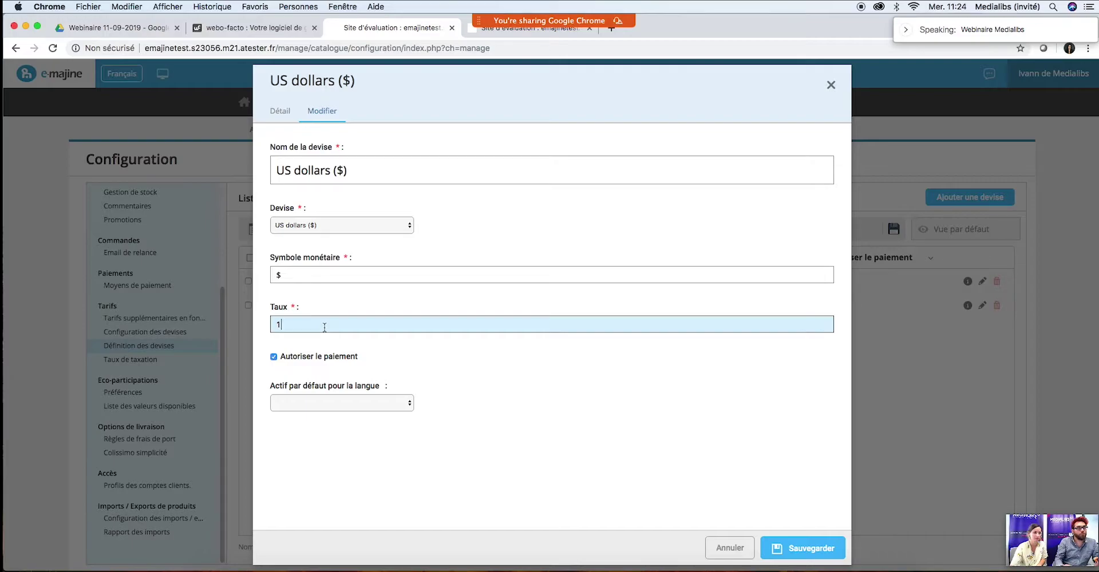
click(332, 403)
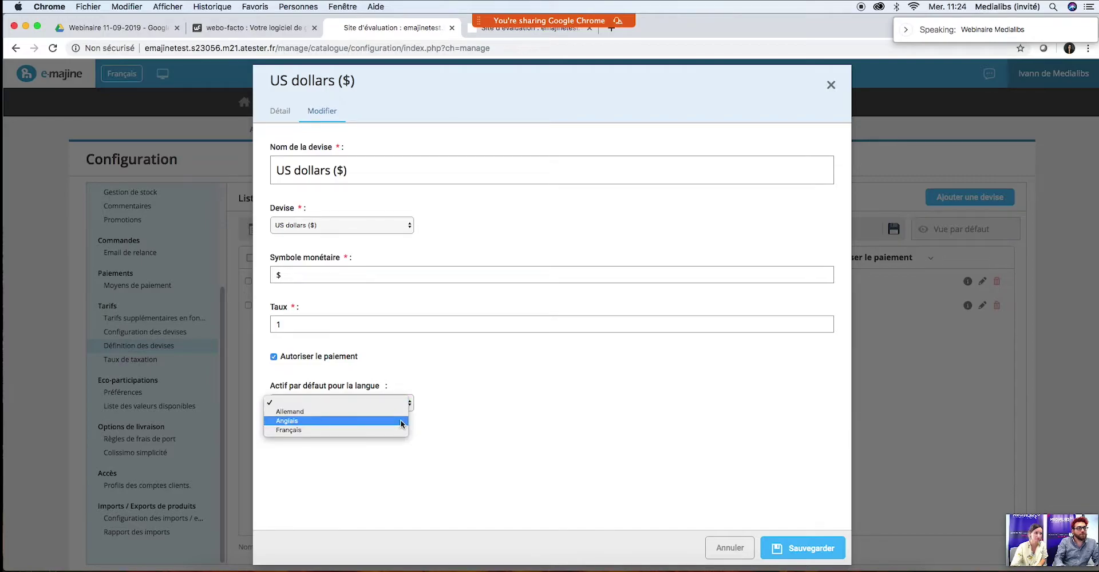
click(663, 420)
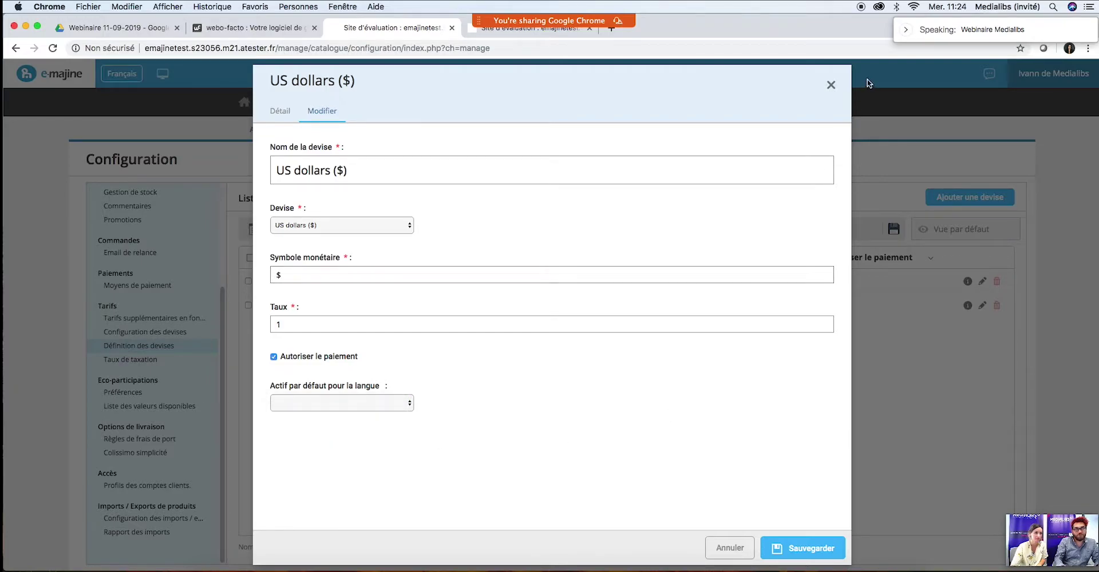
click(830, 89)
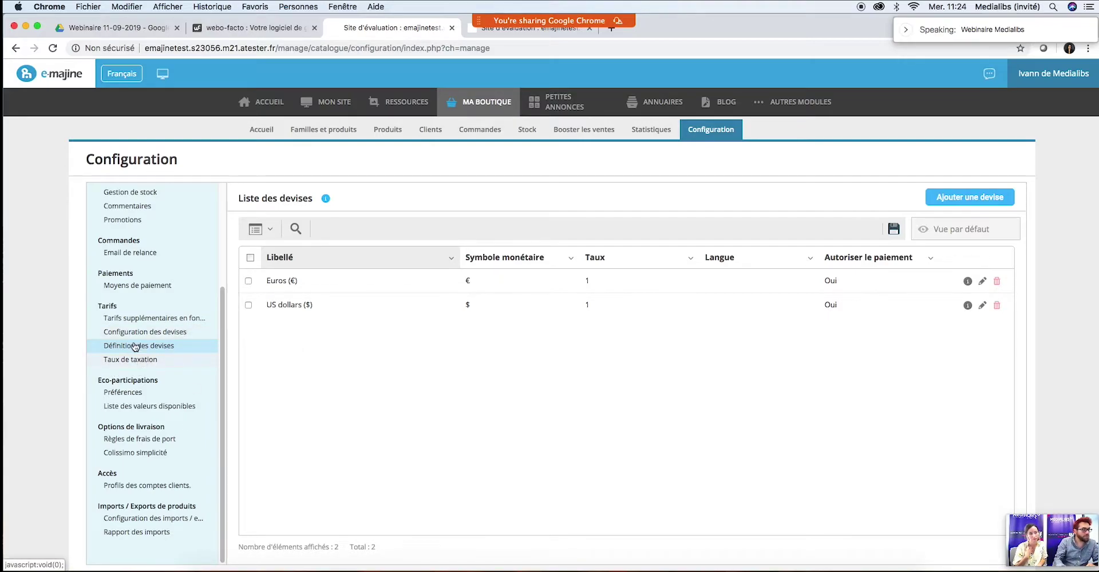
Step: Compare the Club privilège and Professionnels price tiers with the first product's tier prices
click(149, 323)
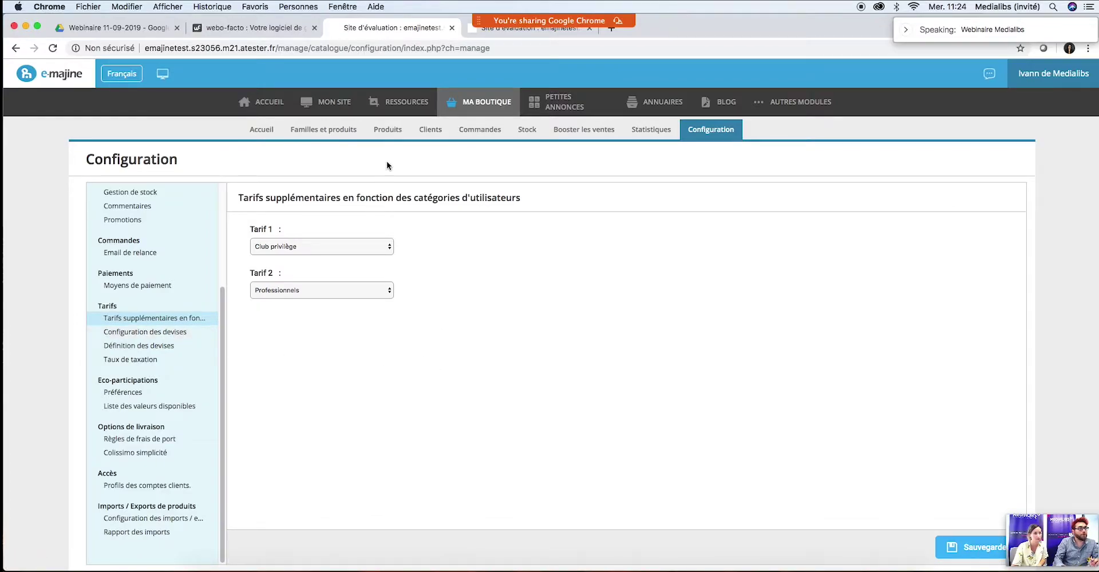
click(501, 33)
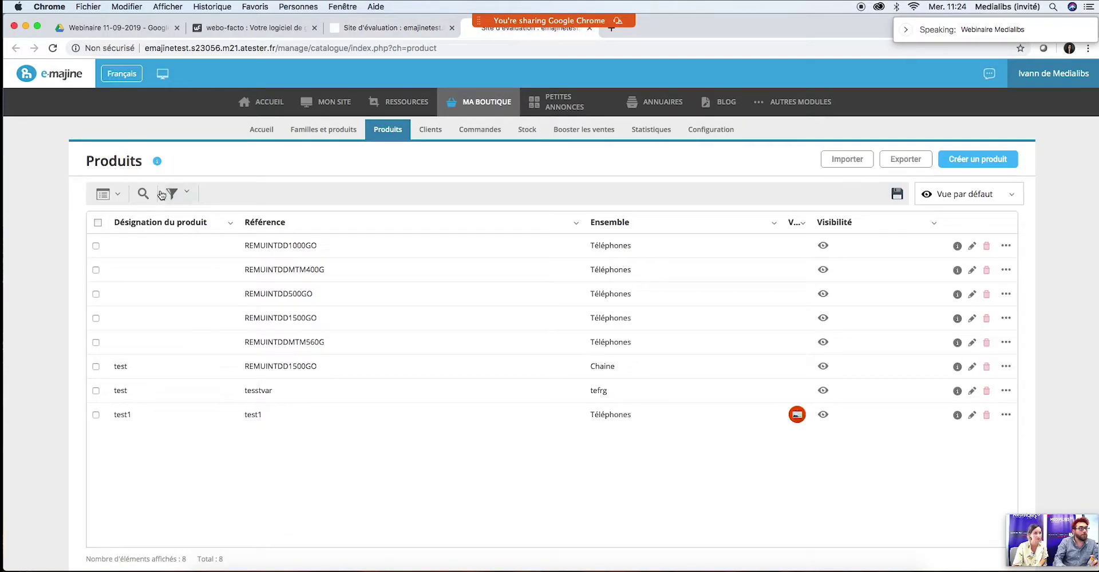
click(971, 245)
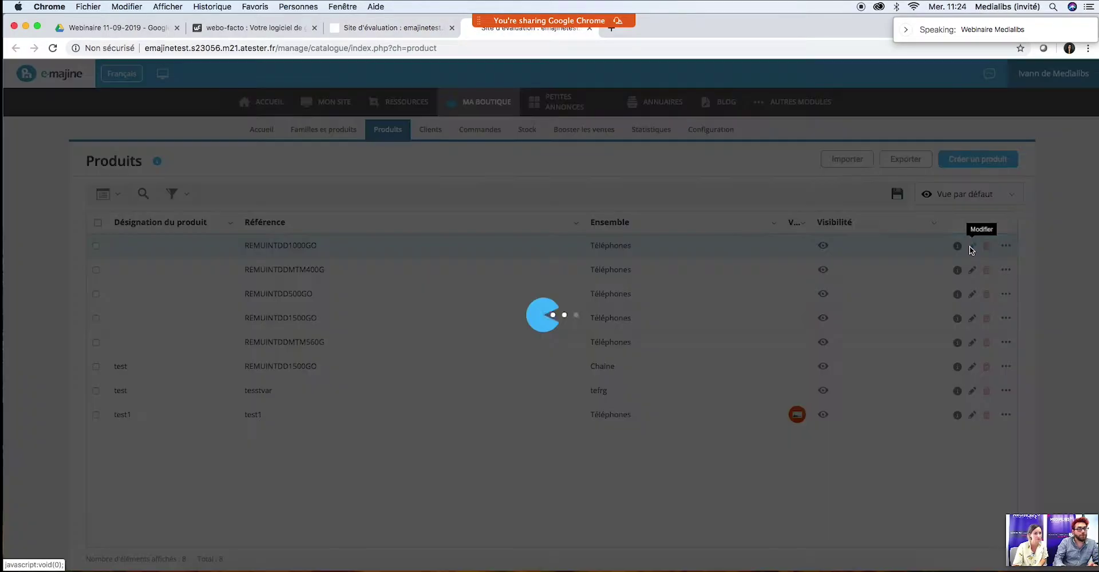
click(416, 111)
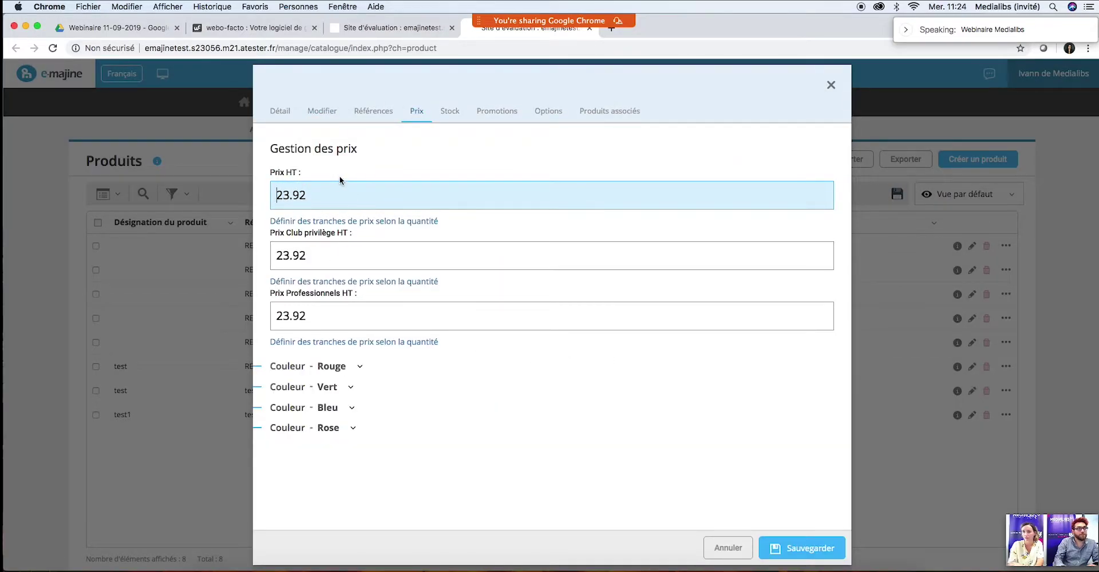
click(405, 30)
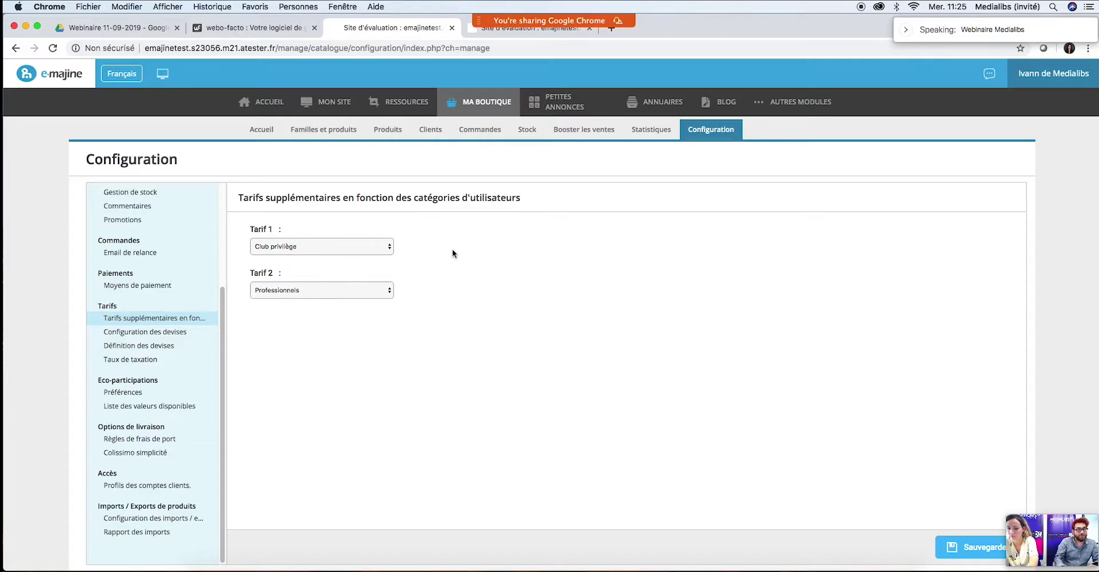
click(476, 36)
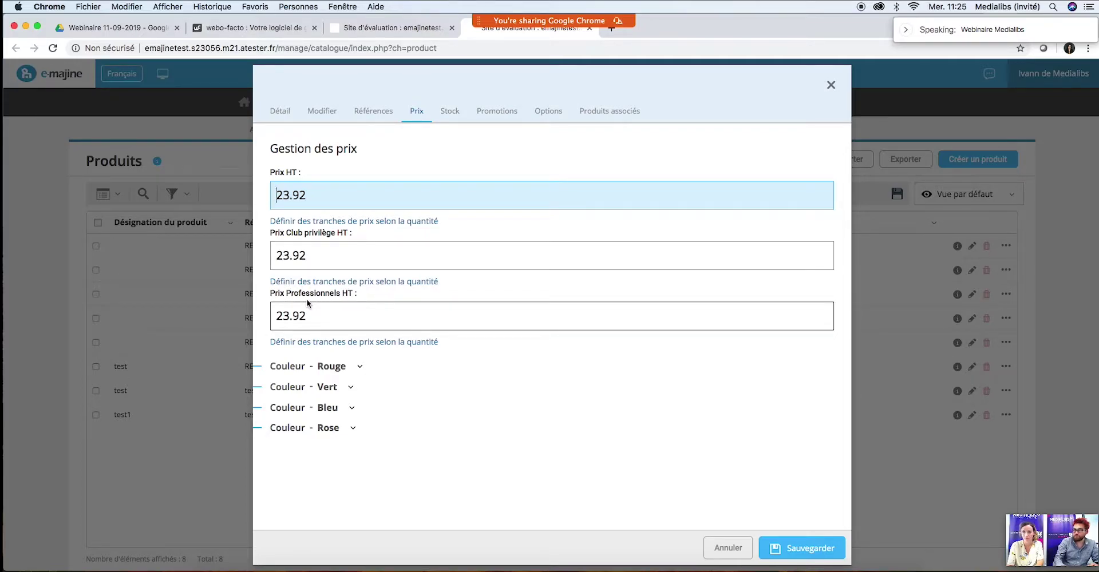
click(372, 30)
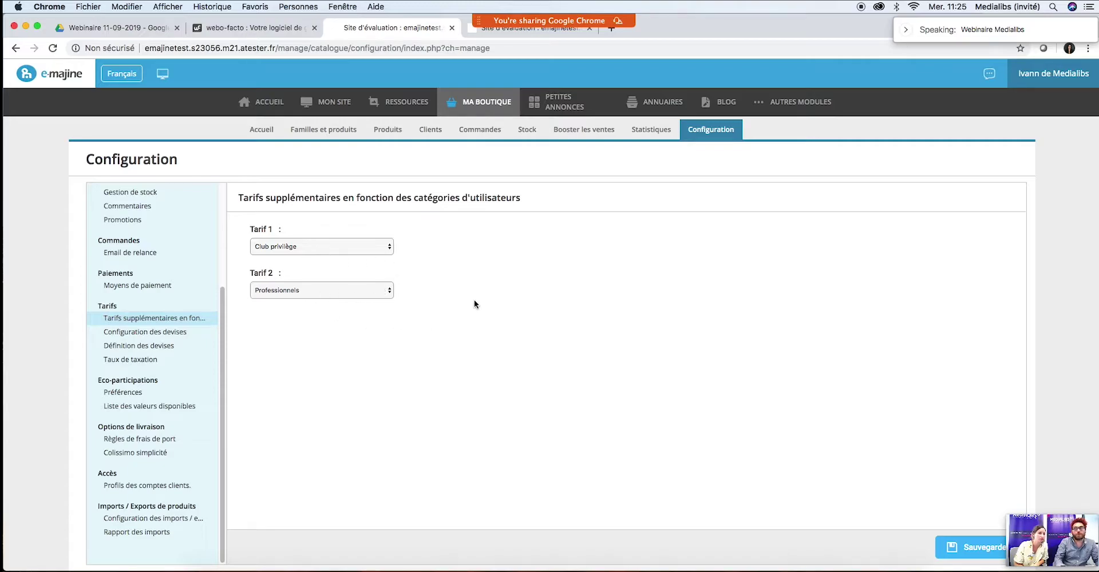
Step: Open Communauté from Autres modules, view the Membres list, then its Configuration profiles
mouse_move(790, 114)
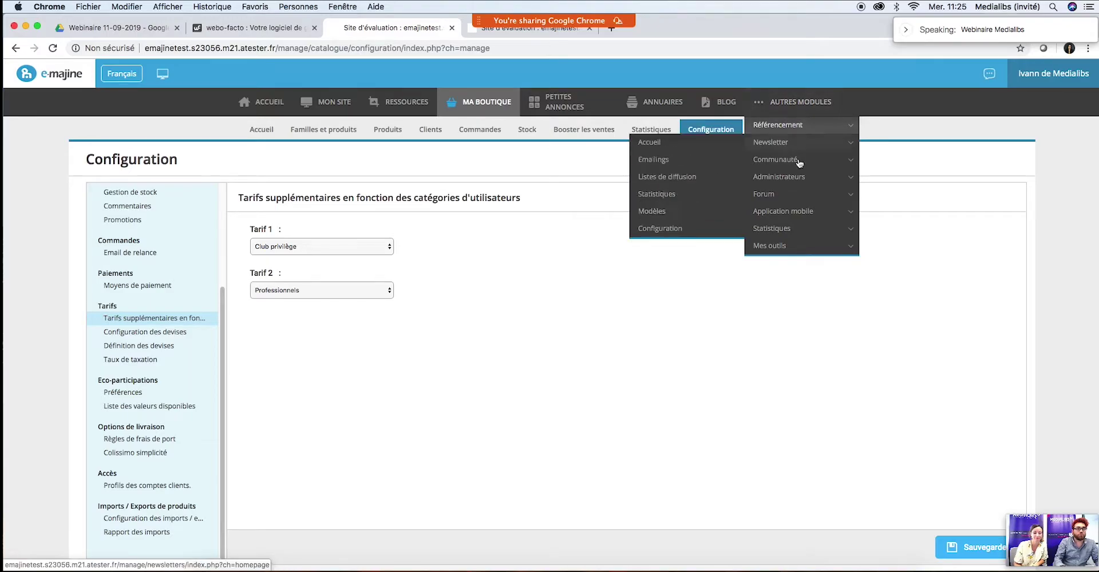
mouse_move(811, 170)
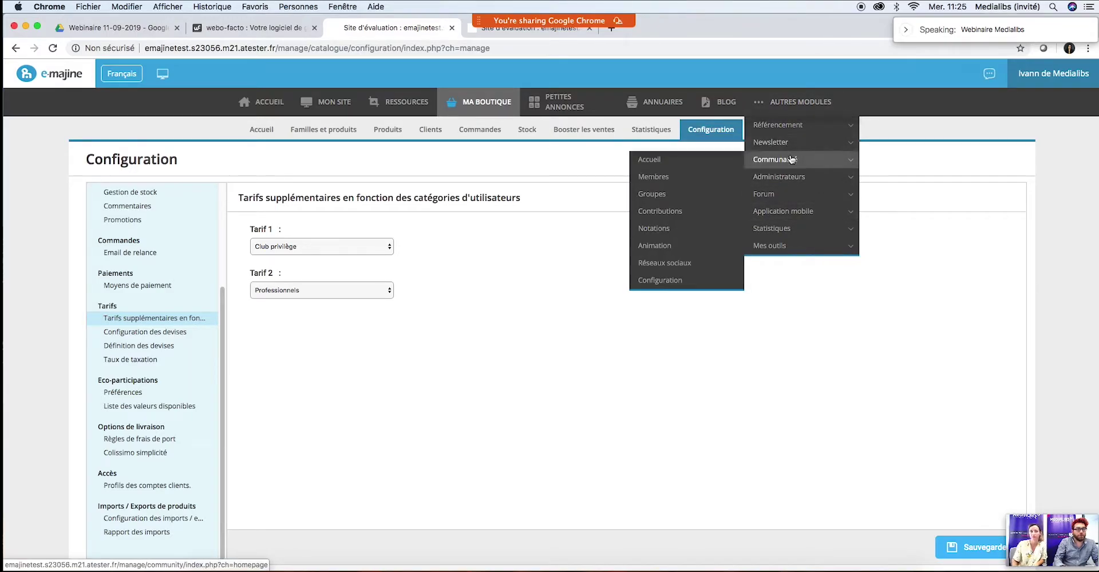
super+click(792, 160)
click(668, 28)
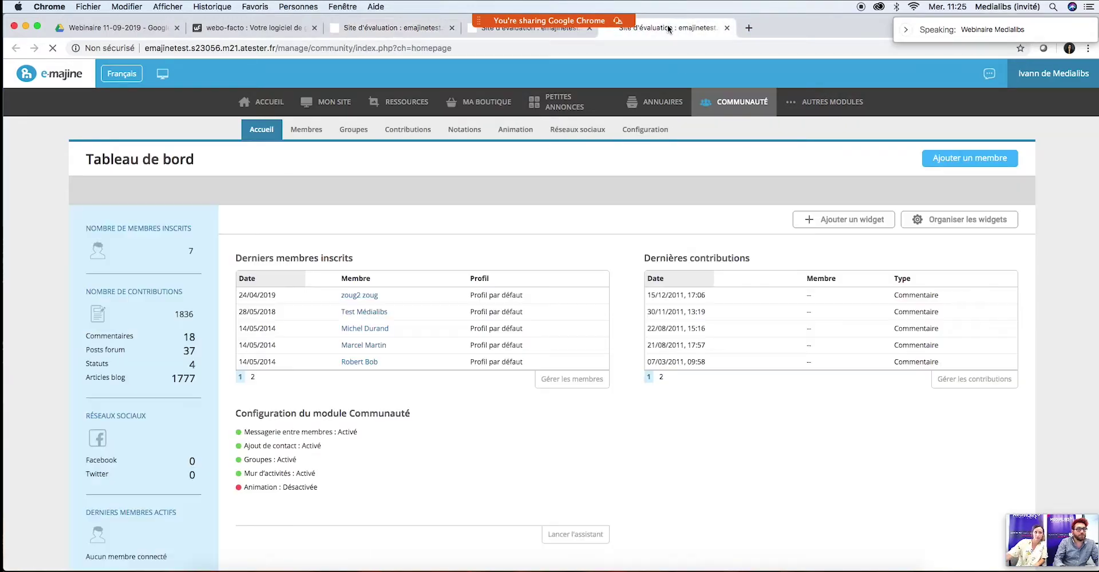
click(297, 135)
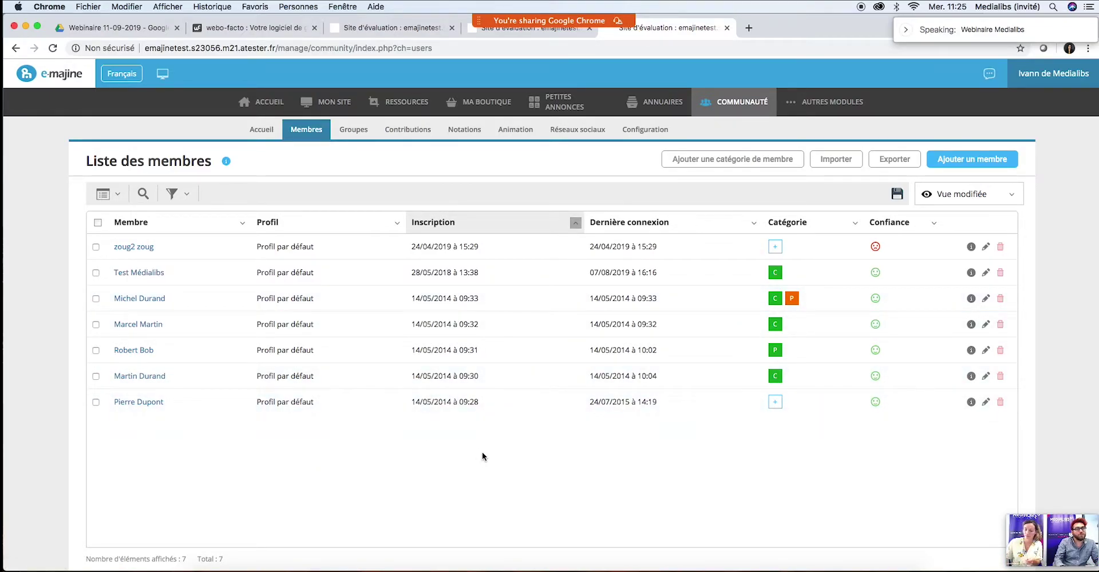
click(653, 134)
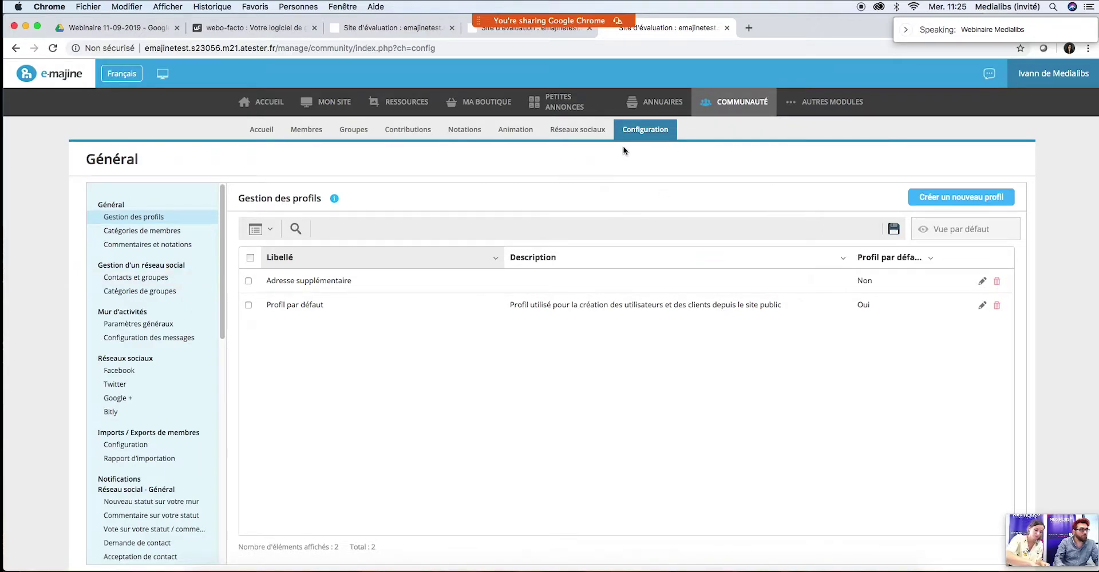
Step: View the Club privilège and Professionnels member categories, then return to the shop's price-tier tab
click(160, 233)
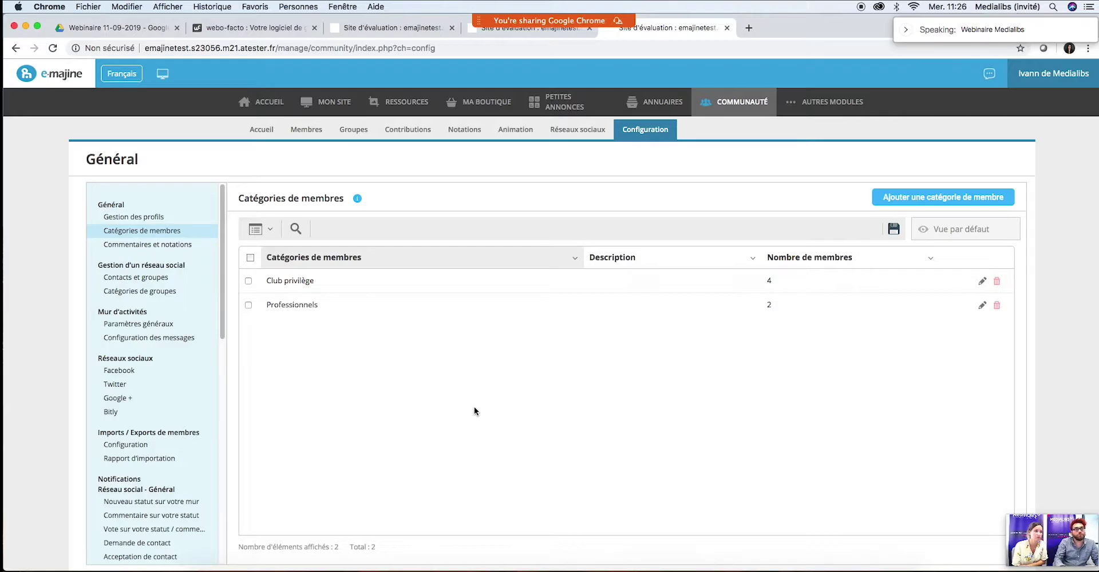
click(370, 29)
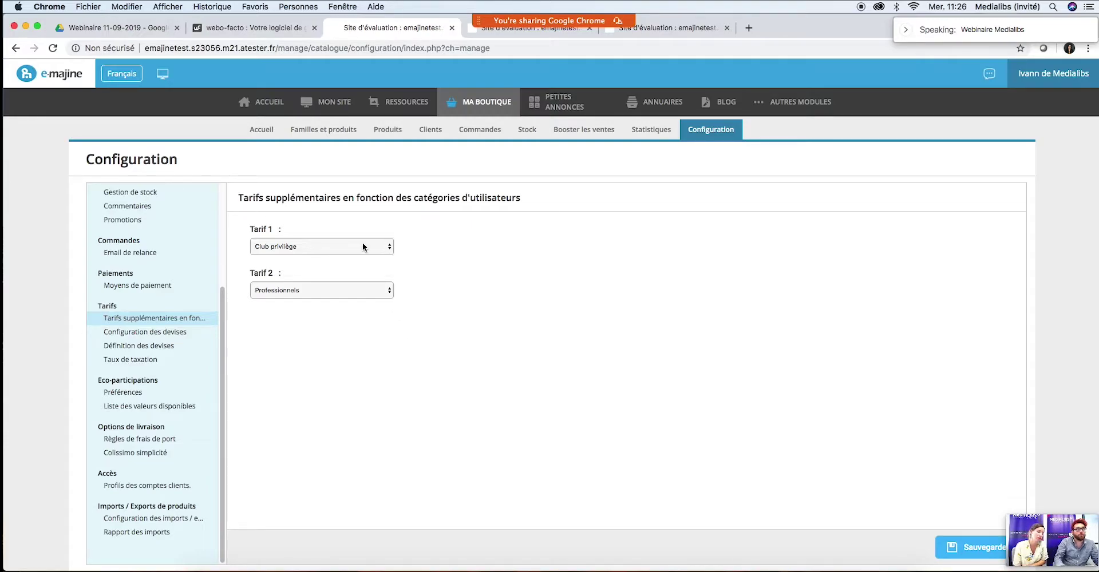
Step: Briefly revisit the Communauté tab, then open Booster les ventes showing the testcoupon coupon
click(668, 33)
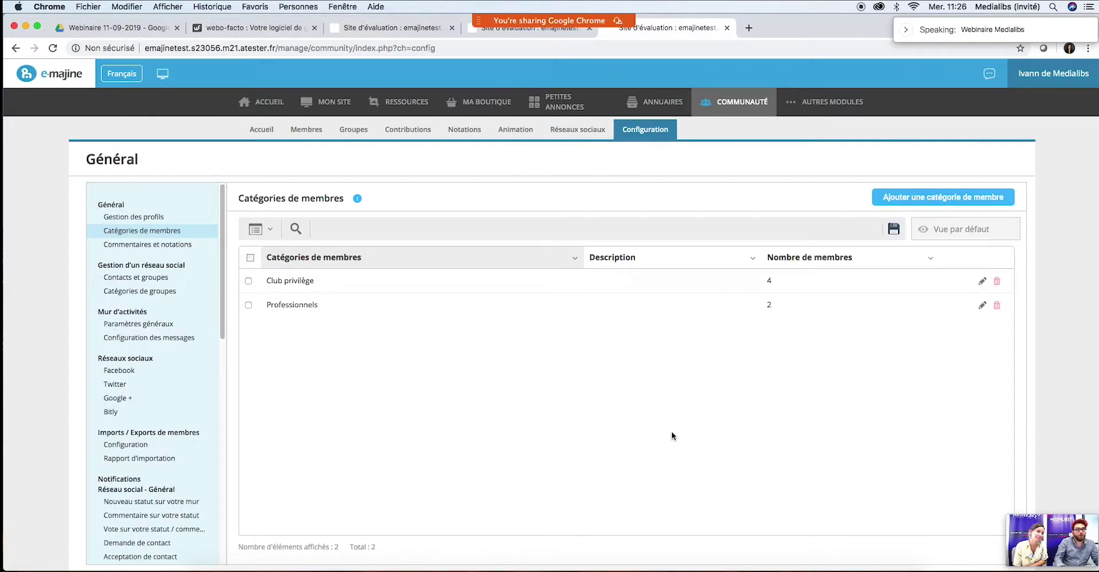
click(379, 30)
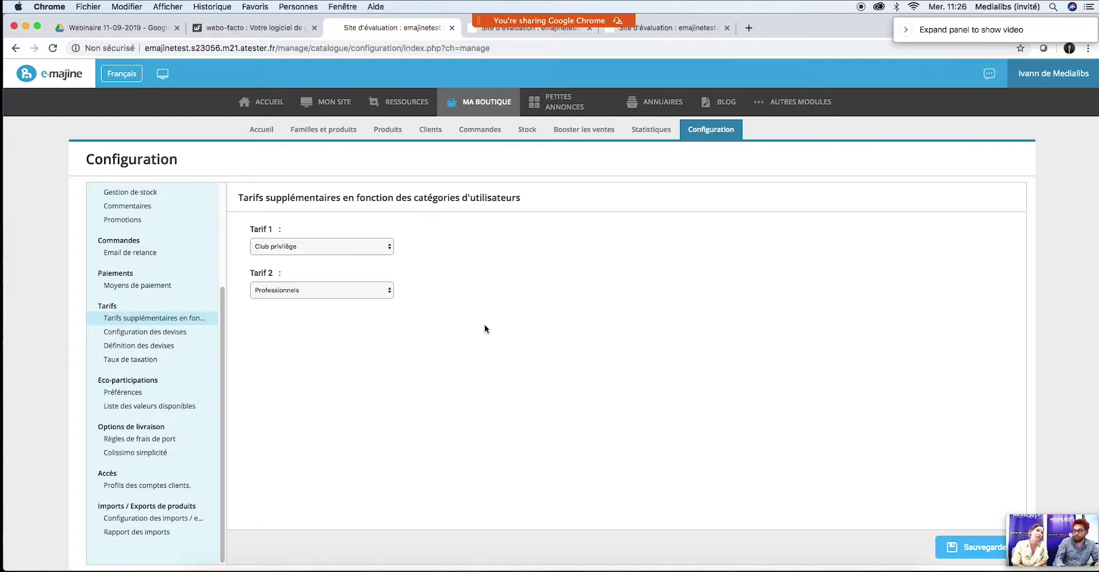
click(598, 135)
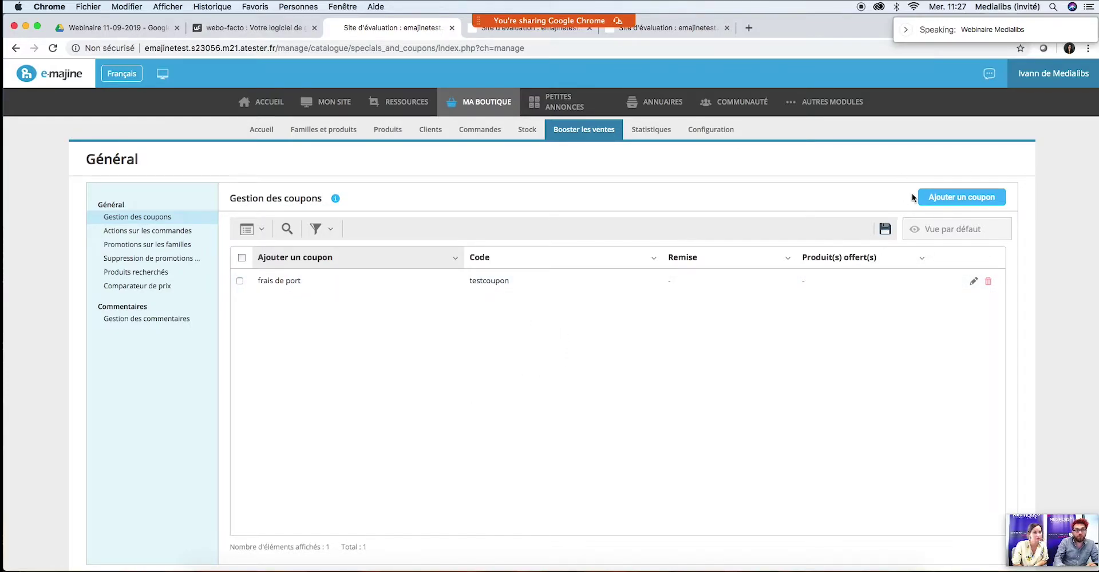
click(941, 198)
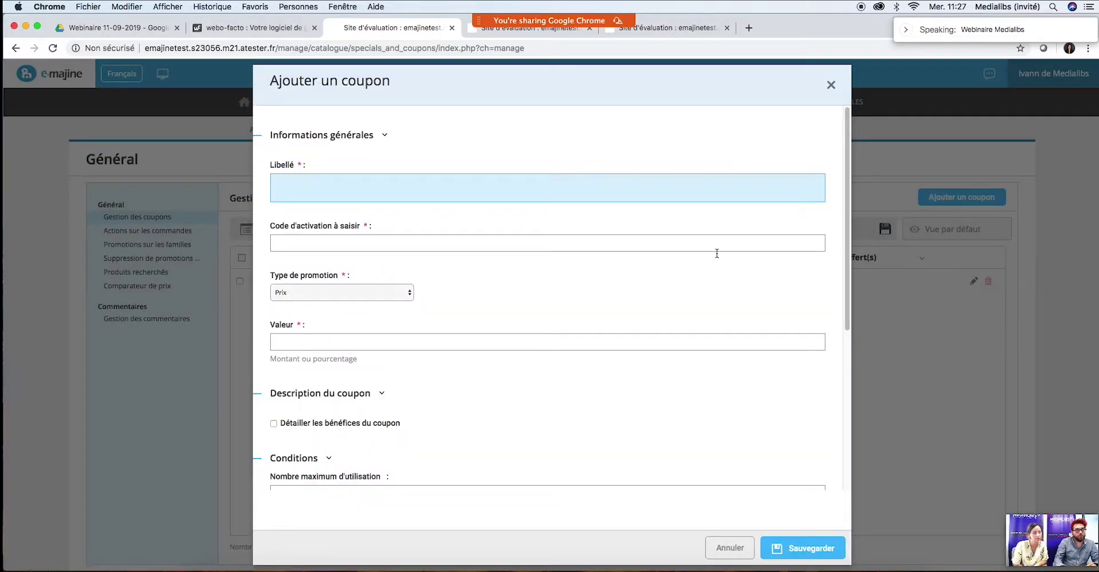
click(537, 195)
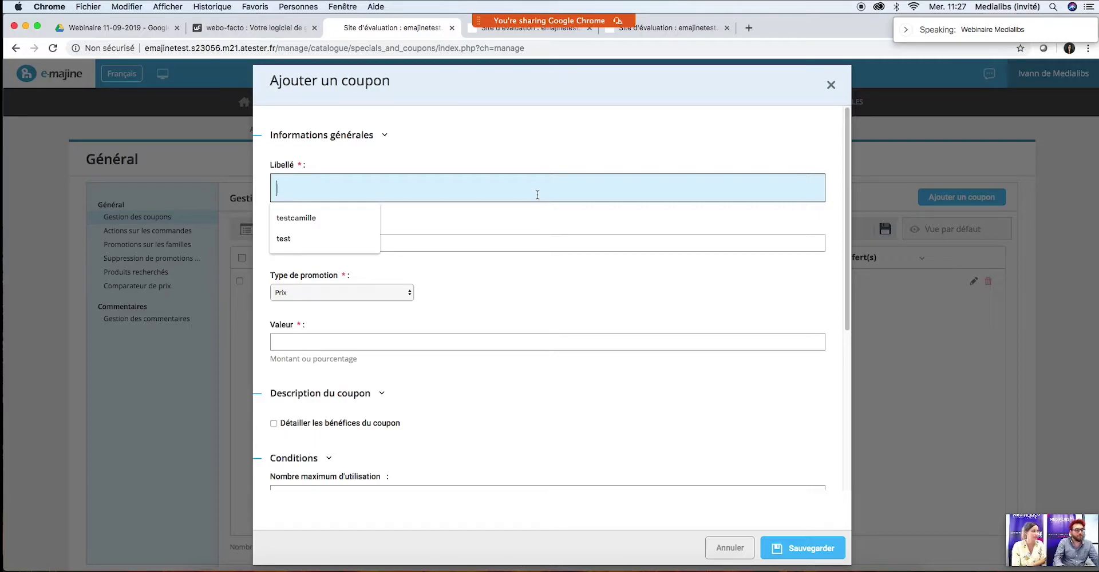
text(Test )
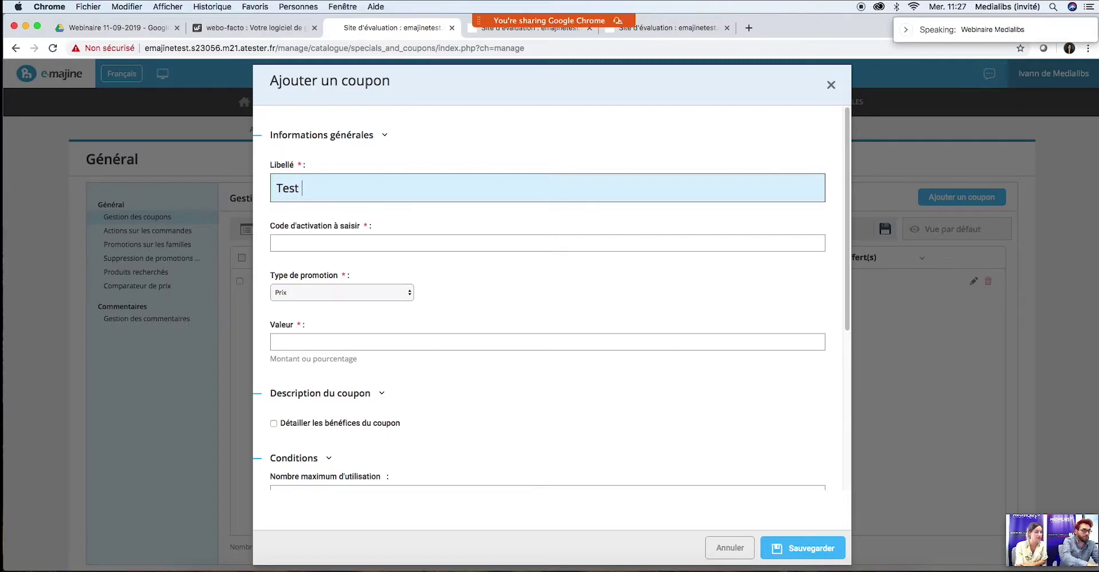
text(coupon)
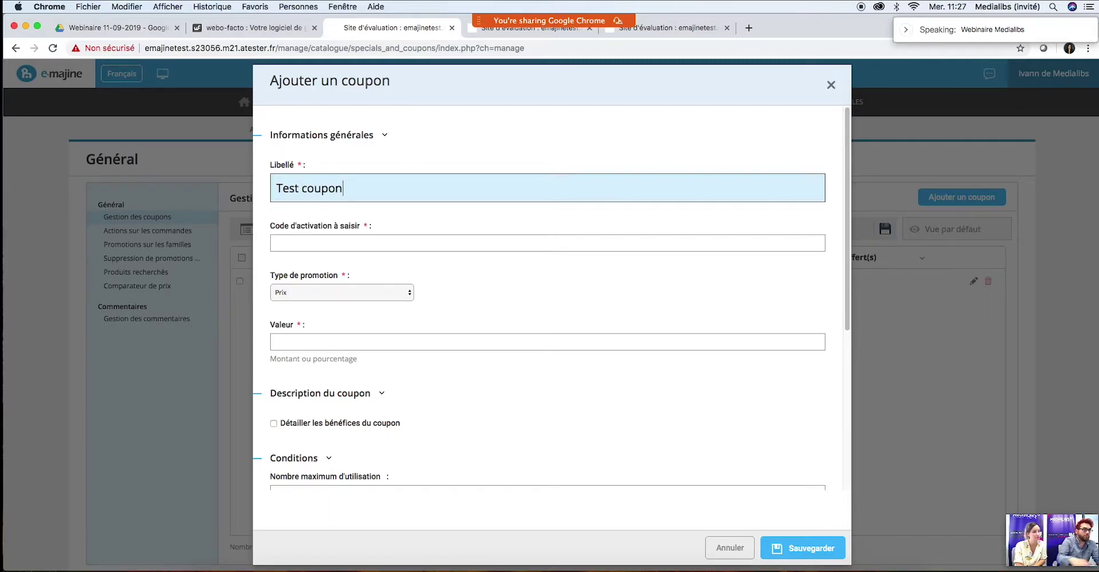
click(341, 244)
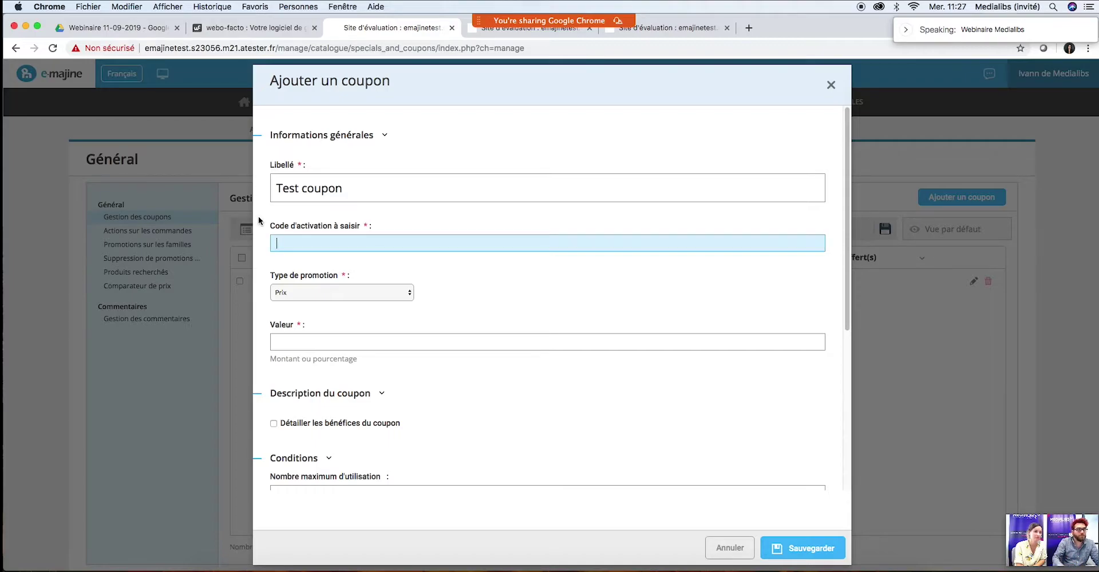
click(343, 245)
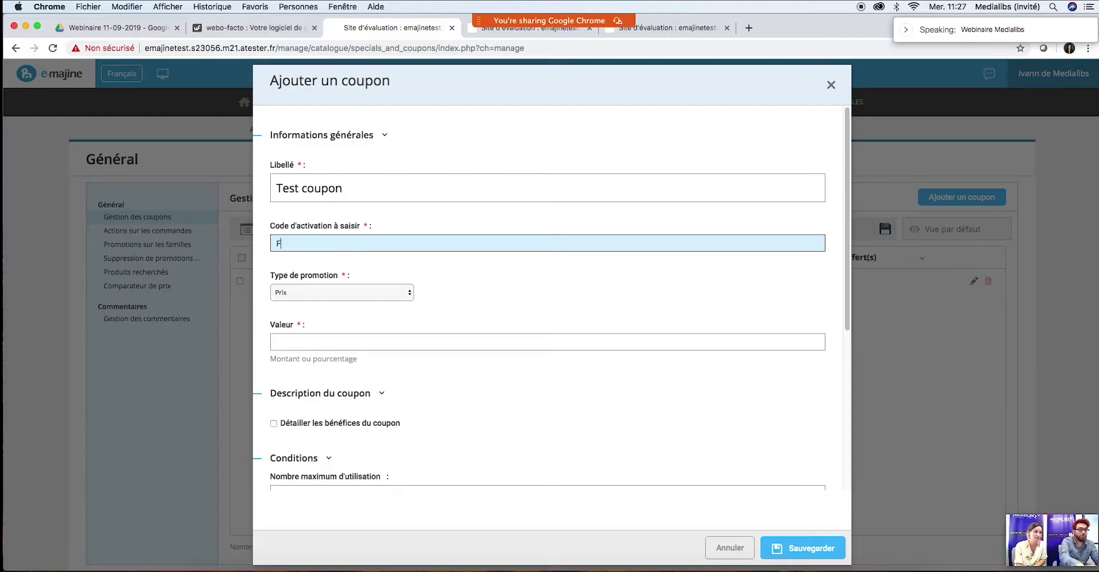
text(F521hdg)
click(455, 310)
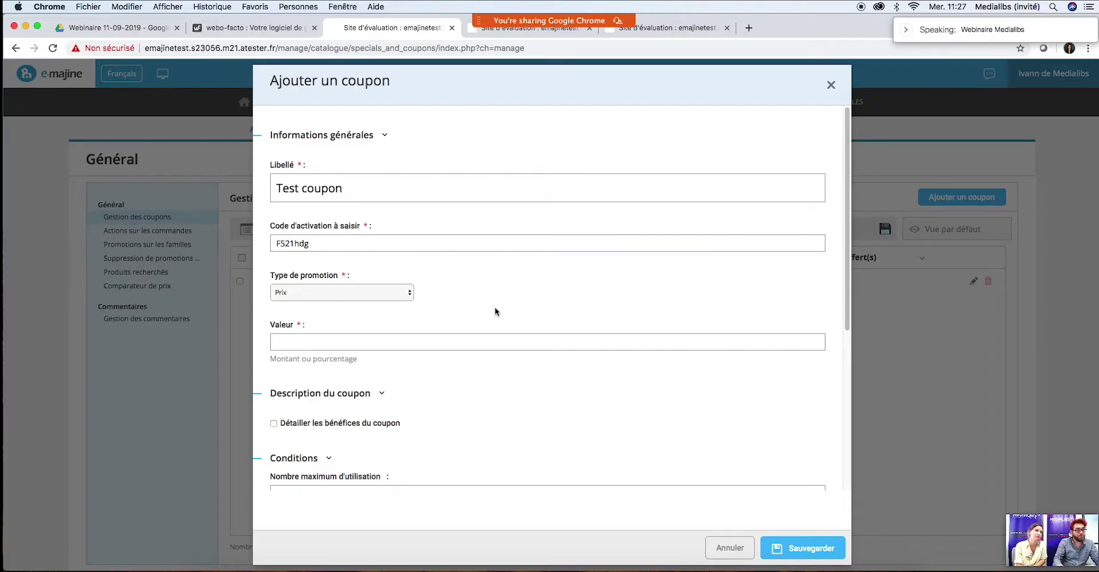
click(342, 292)
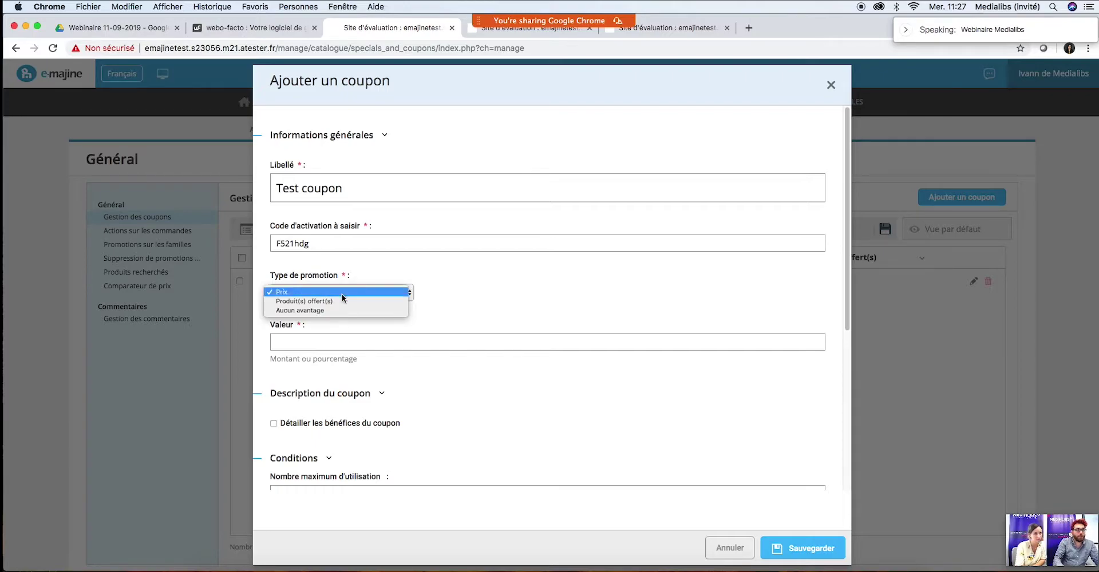
click(341, 293)
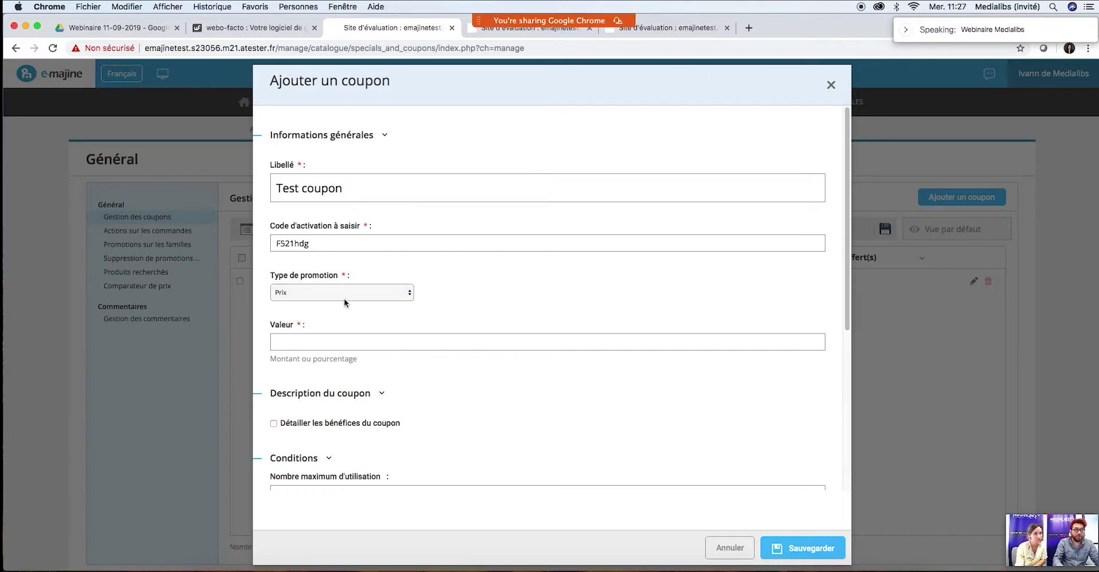
click(323, 341)
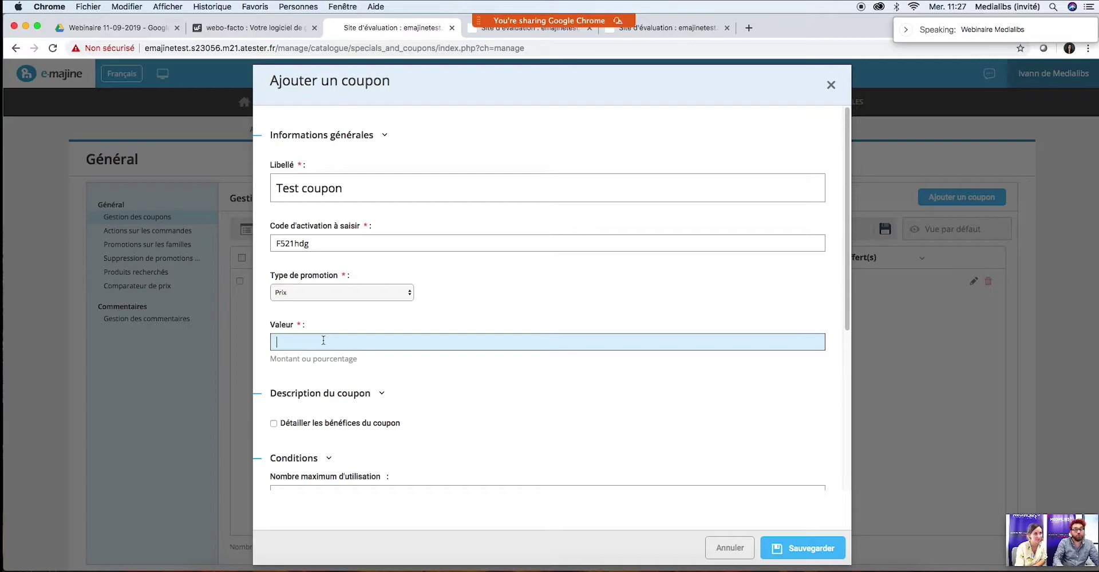
click(370, 294)
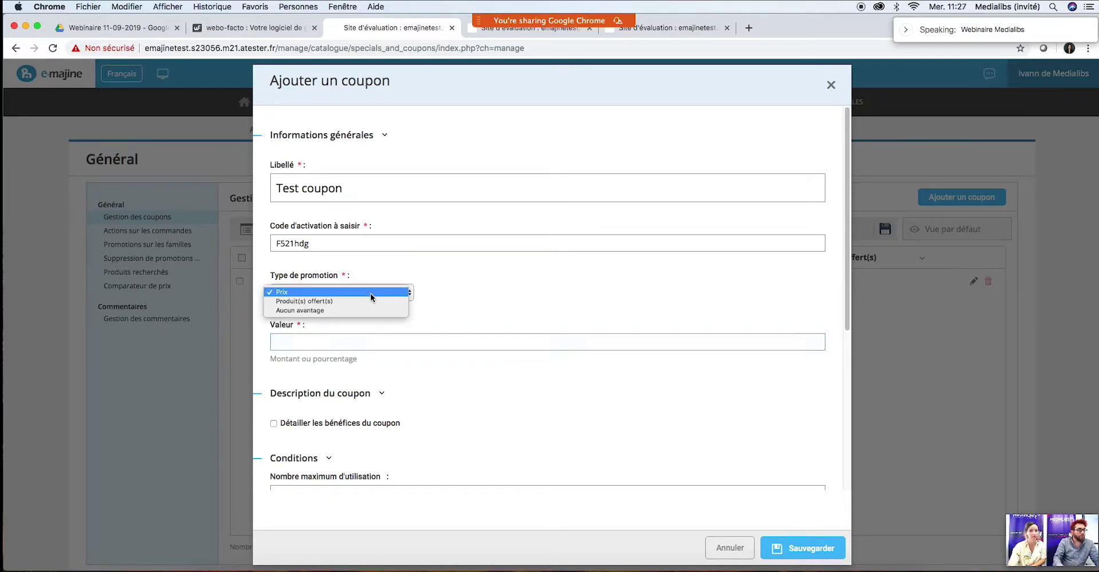
click(333, 300)
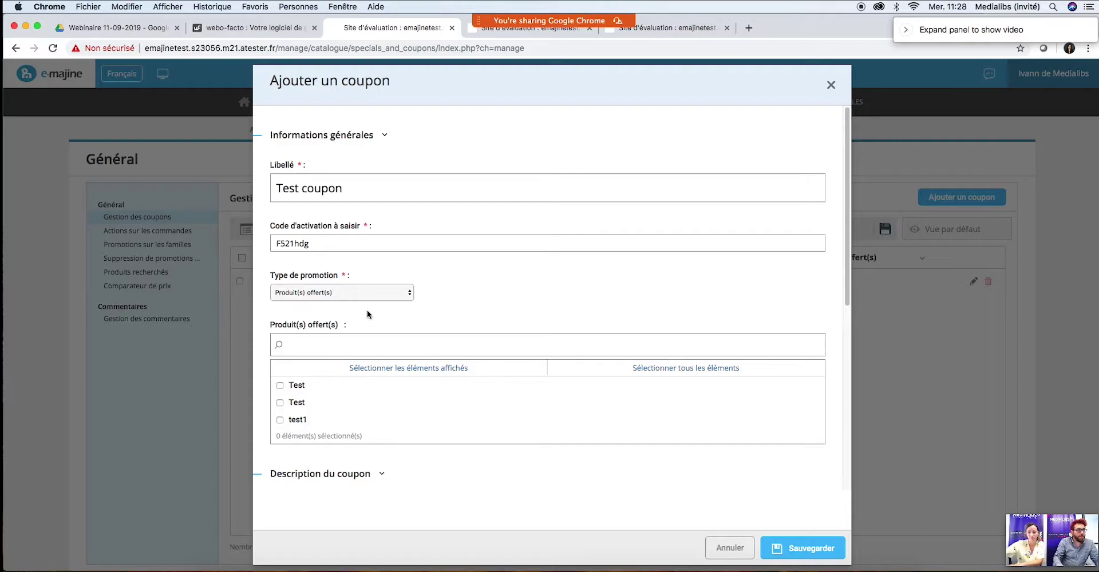
click(364, 295)
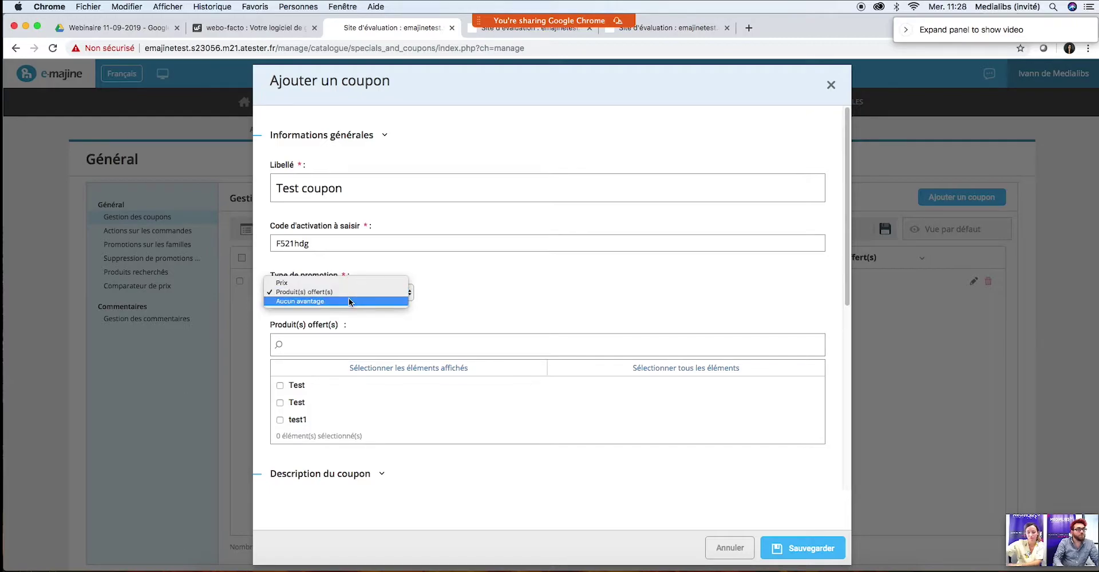
click(326, 300)
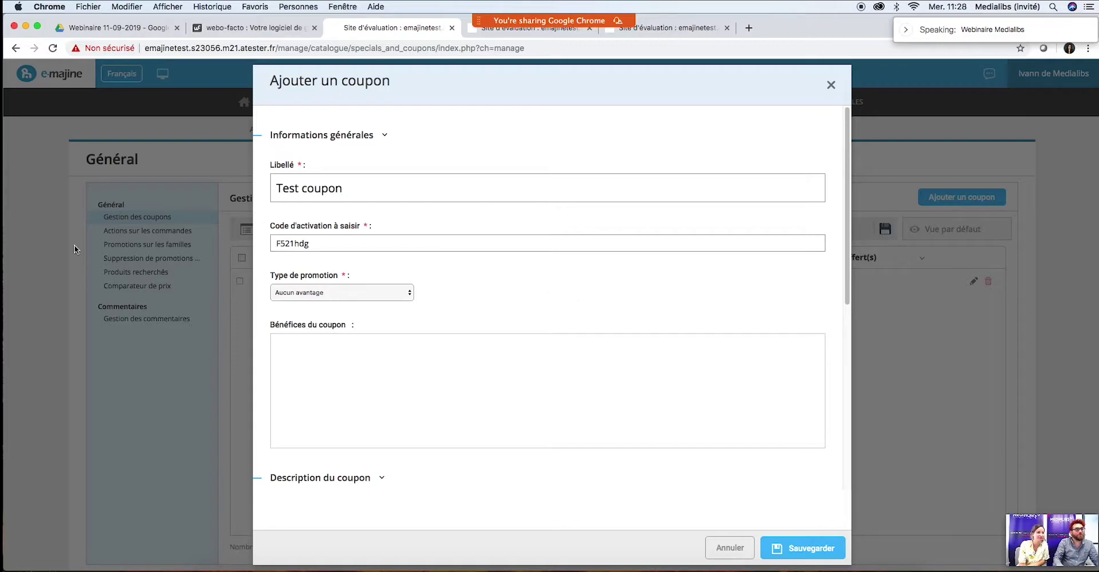
click(368, 293)
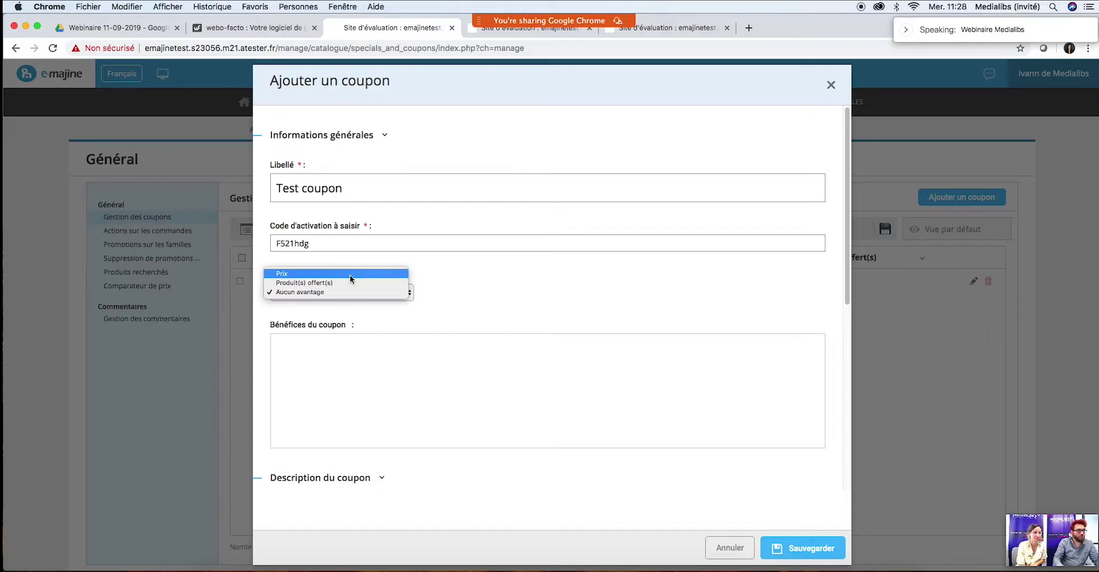
click(349, 275)
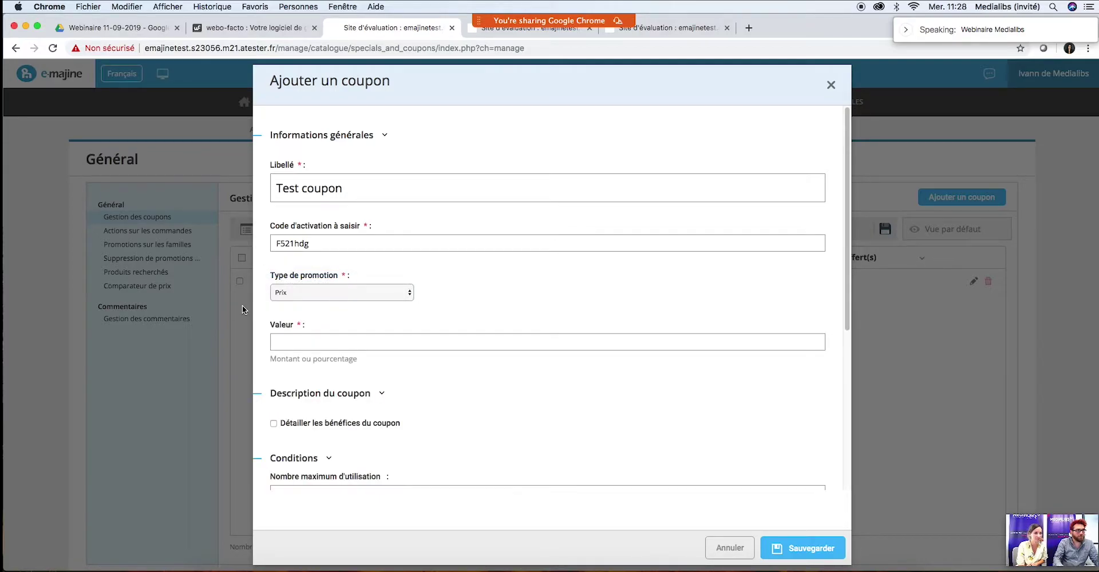
click(301, 294)
click(428, 293)
Step: Review the coupon's usage limits, minimum order and member categories, then close the form unsaved
drag(849, 248, 820, 407)
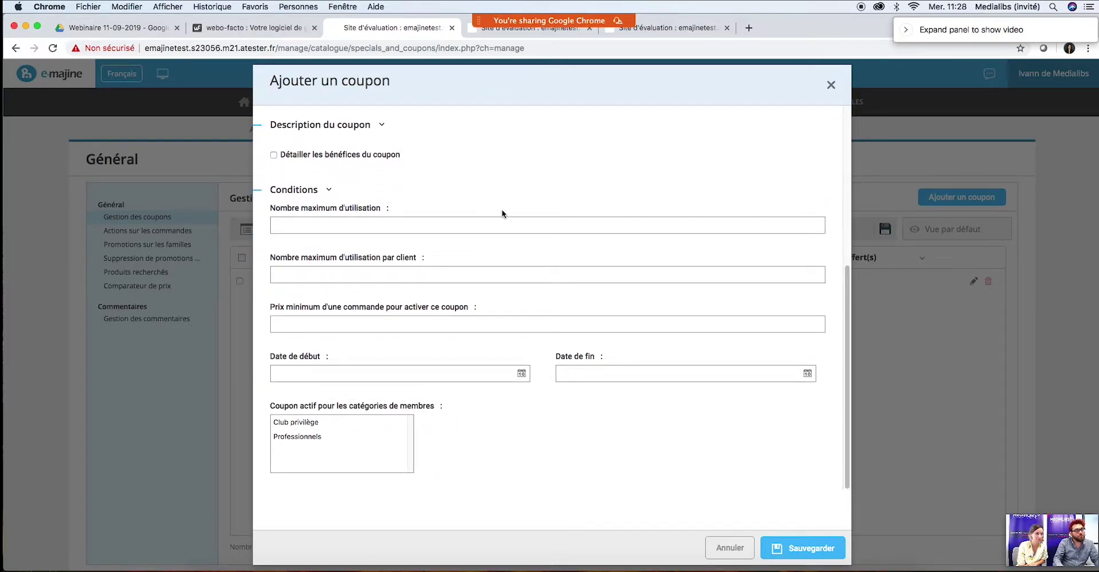
click(335, 229)
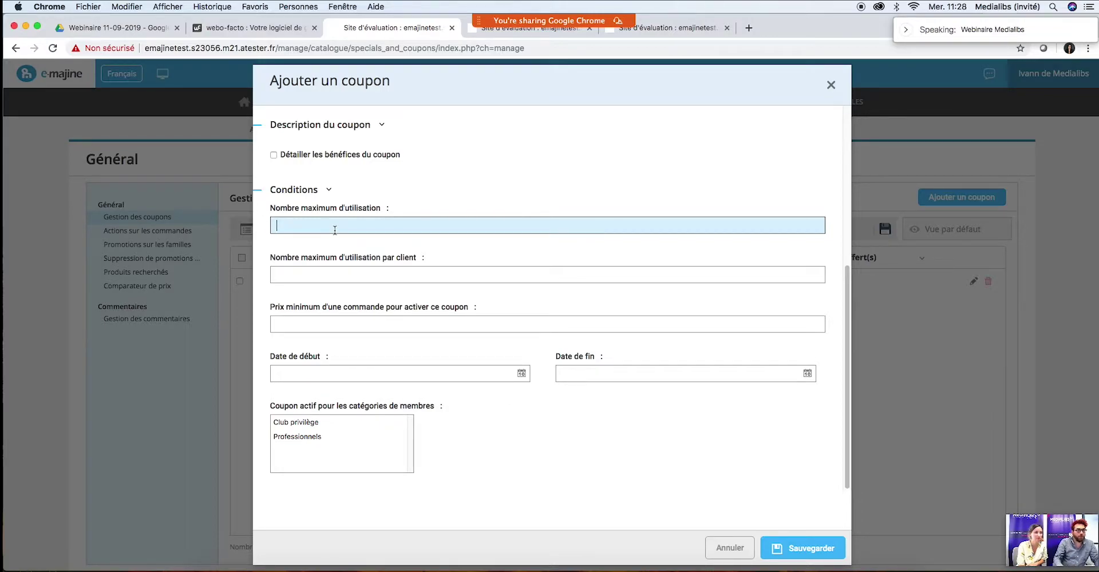
click(319, 273)
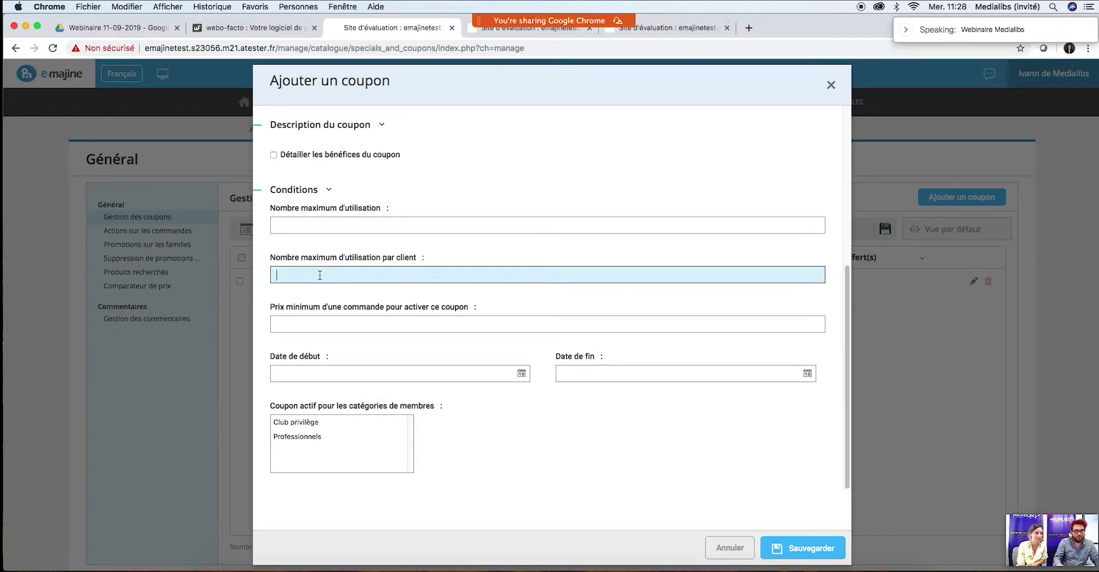
click(331, 328)
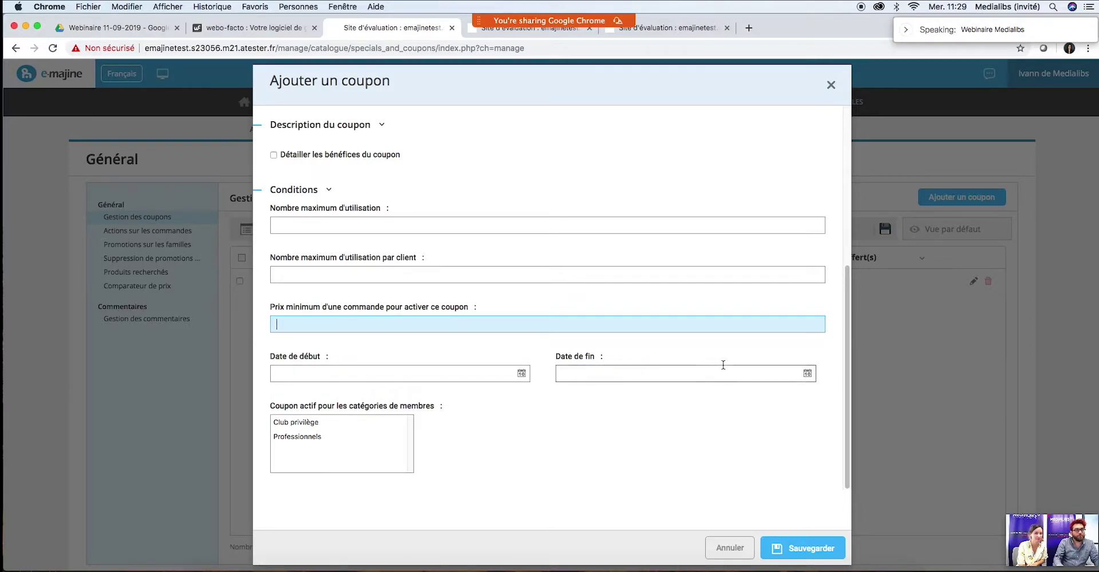
click(365, 436)
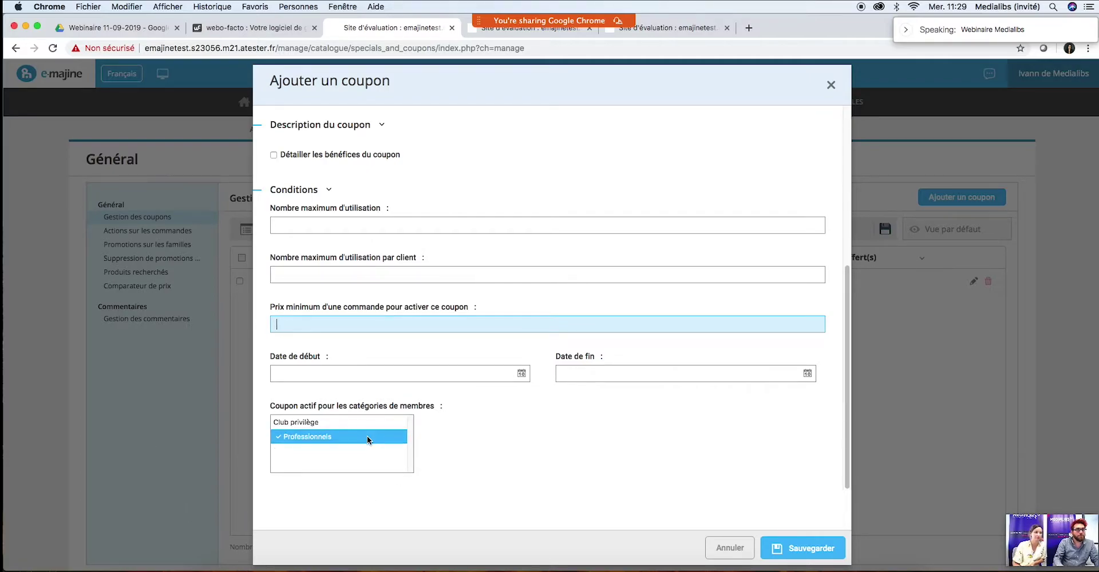
click(315, 438)
click(522, 438)
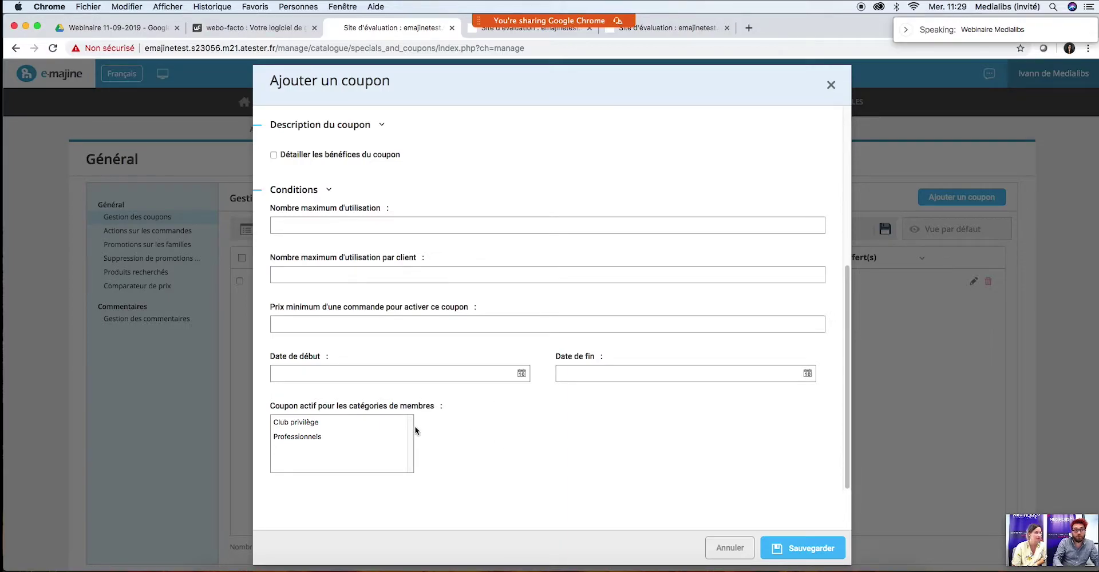
click(375, 424)
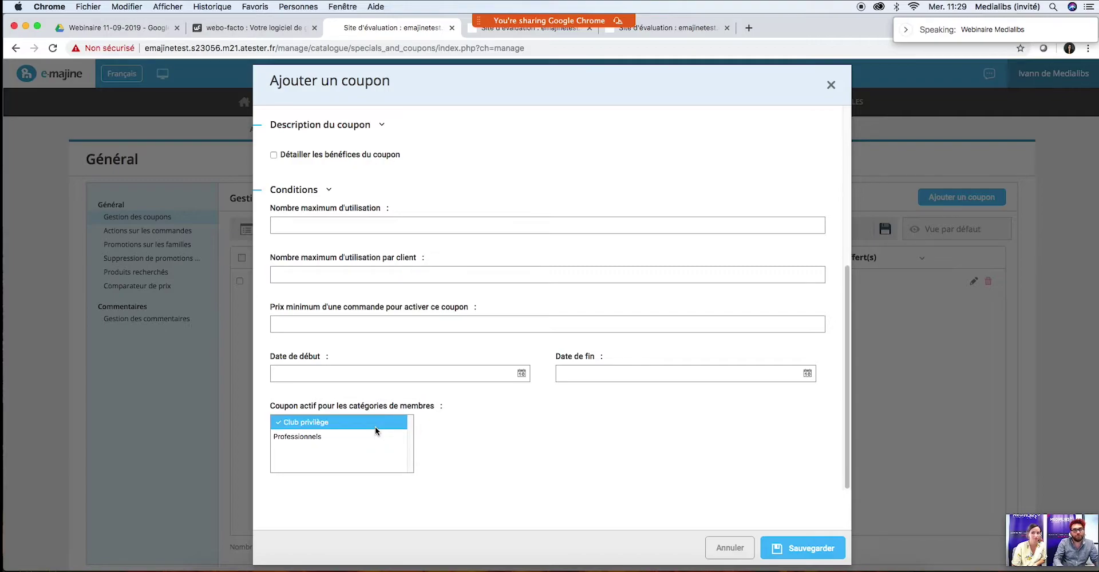
click(375, 427)
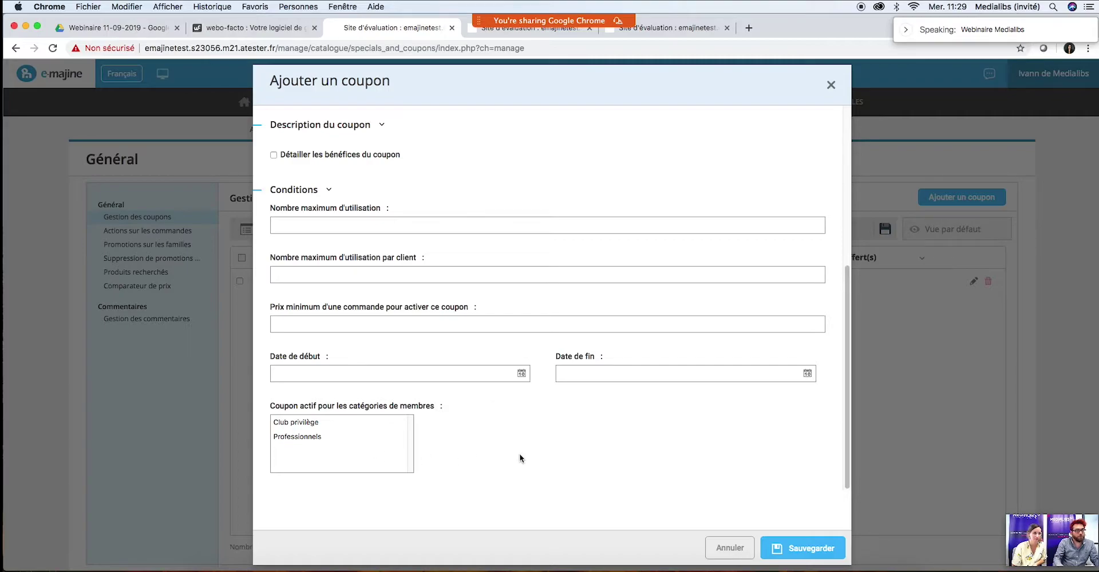
scroll(520, 454, up, 5)
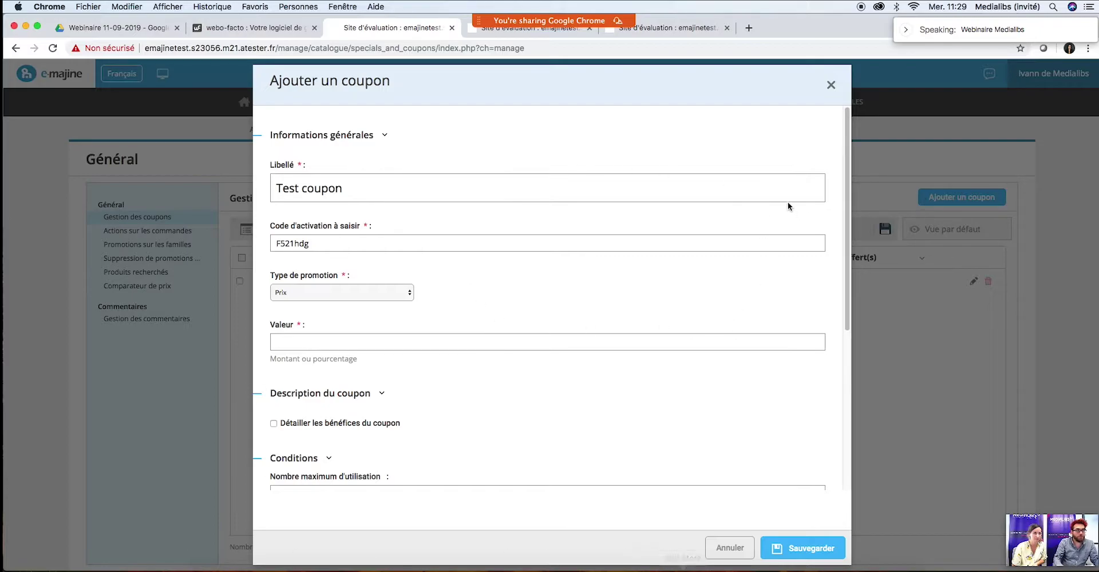
click(830, 86)
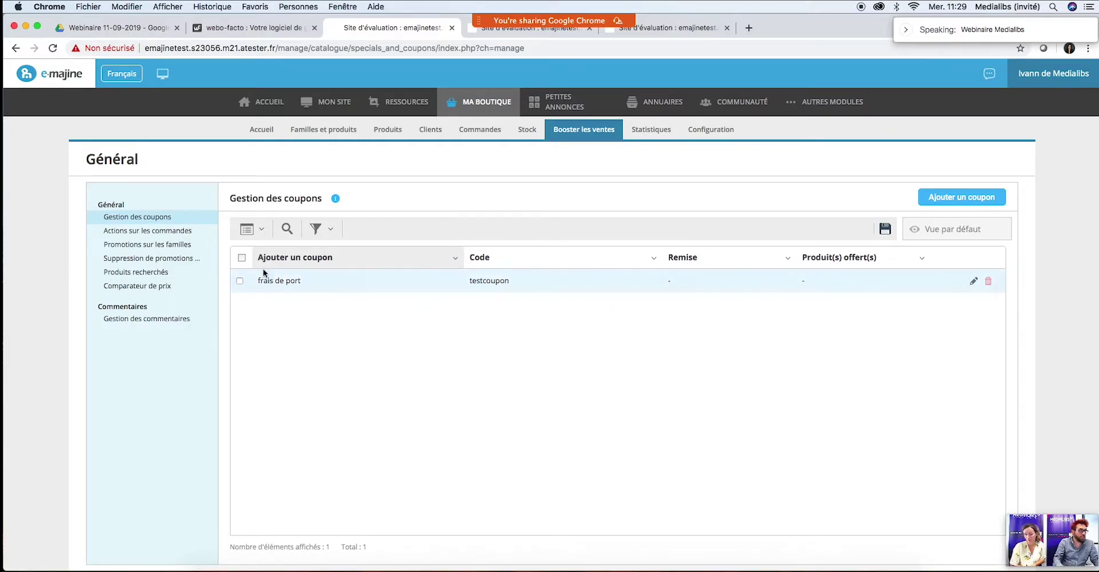
Step: Go to Actions sur les commandes and start a new action, ready to enter its name
click(125, 232)
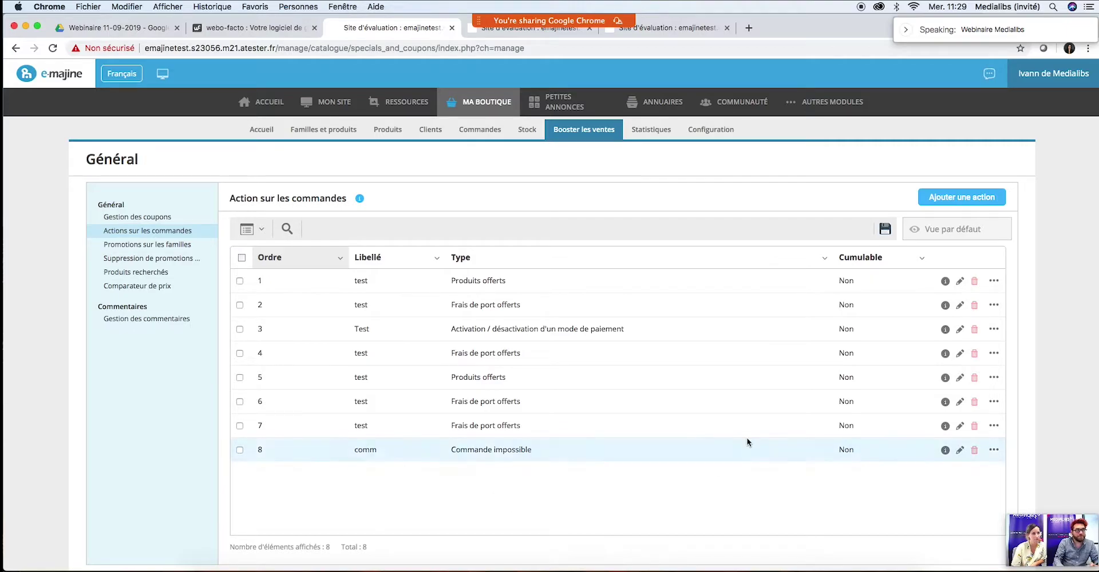
click(985, 198)
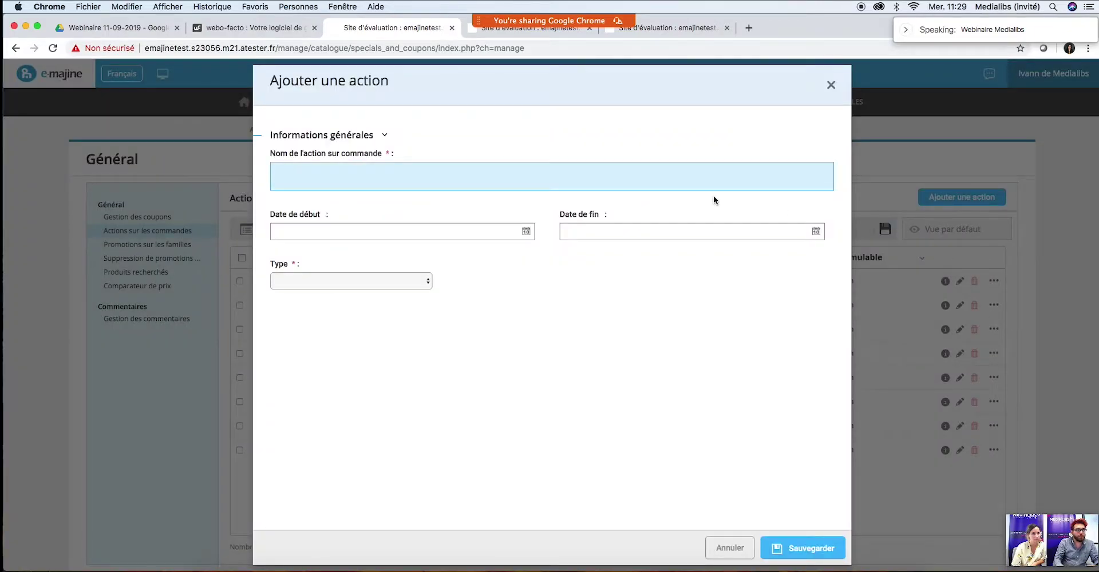
click(344, 174)
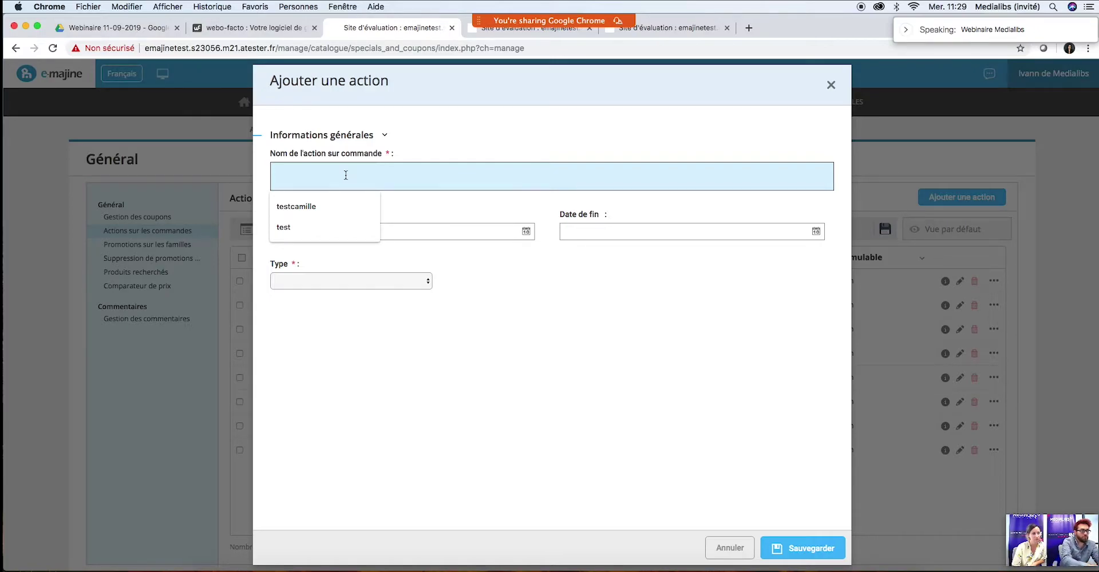
Step: Save 'Test action' as a Frais de port offerts action for Livraison avec So Colissimo (2 à 3 jours)
text(Test acgti)
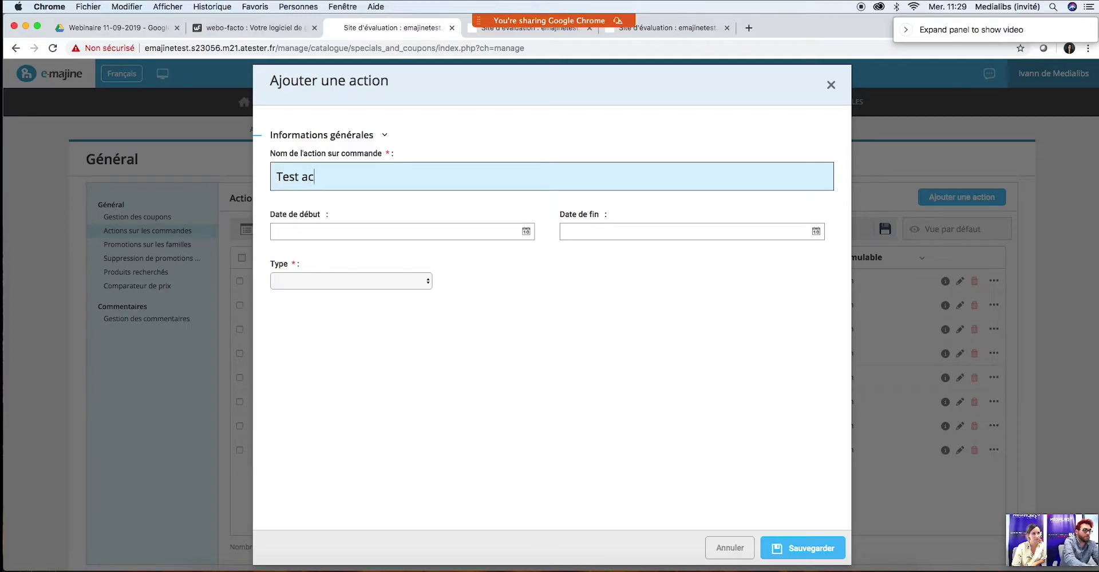
key(BackSpace)
key(BackSpace)
key(BackSpace)
text(tion)
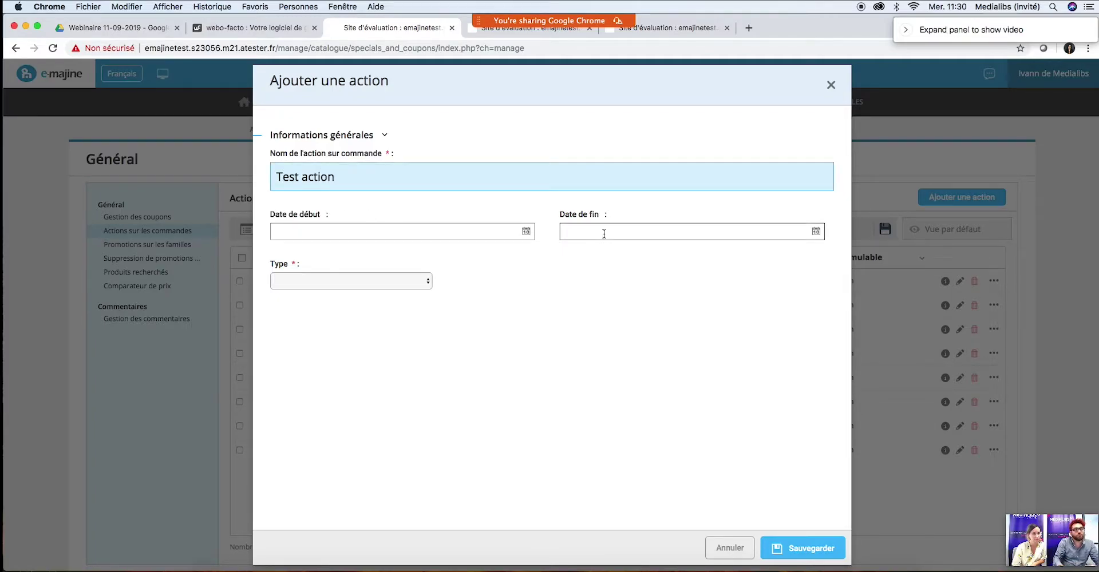
click(356, 282)
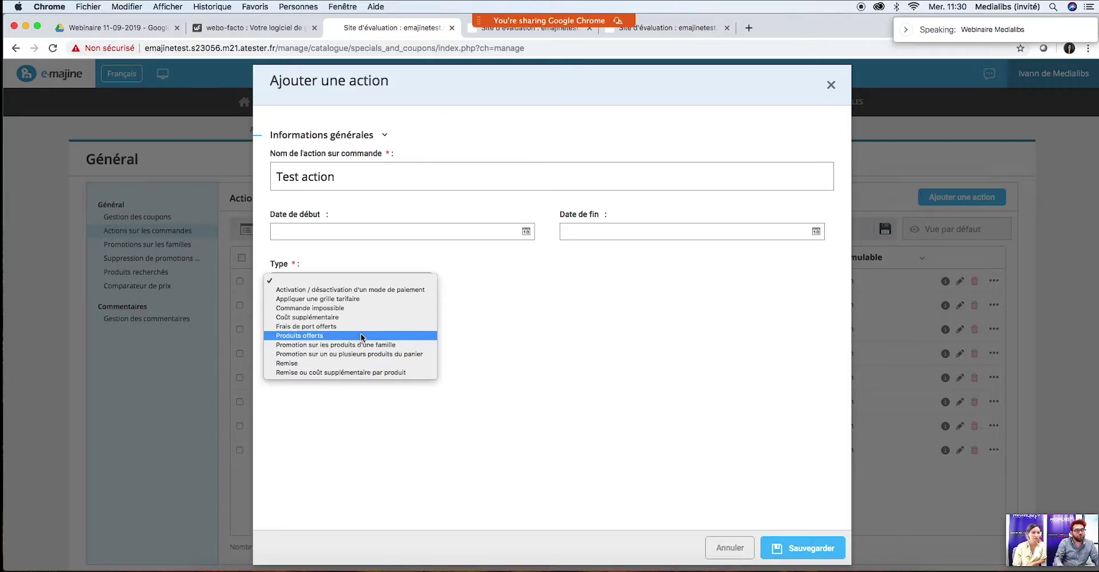
click(309, 329)
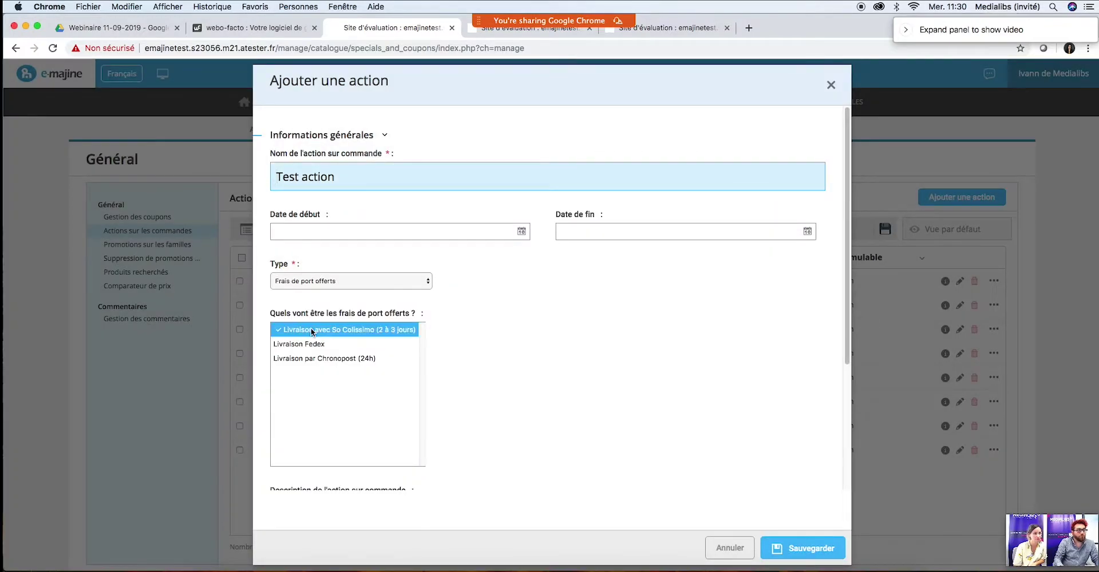
click(293, 348)
click(364, 330)
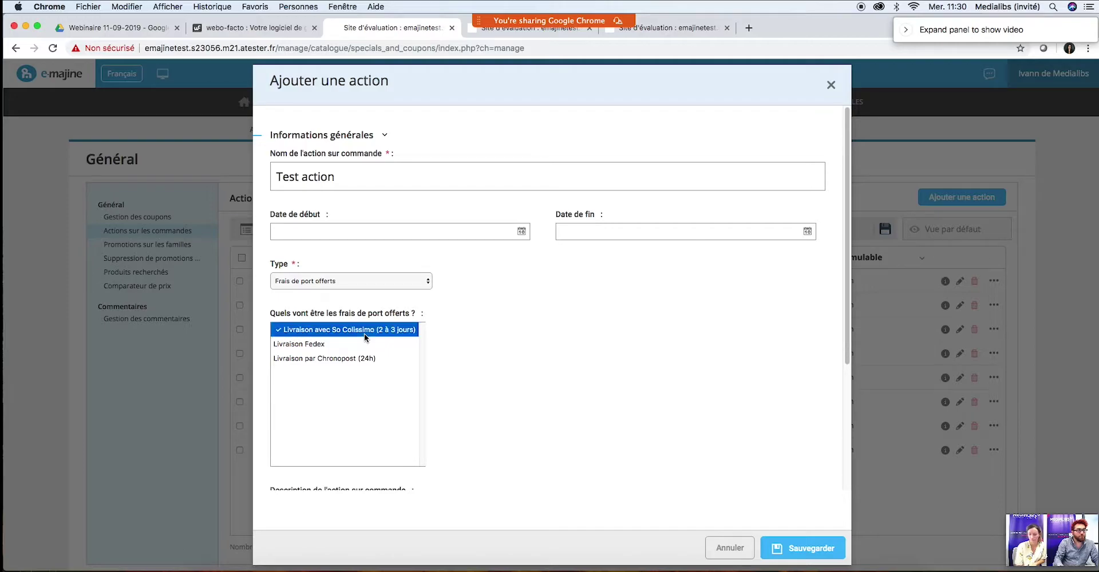
drag(846, 222, 826, 372)
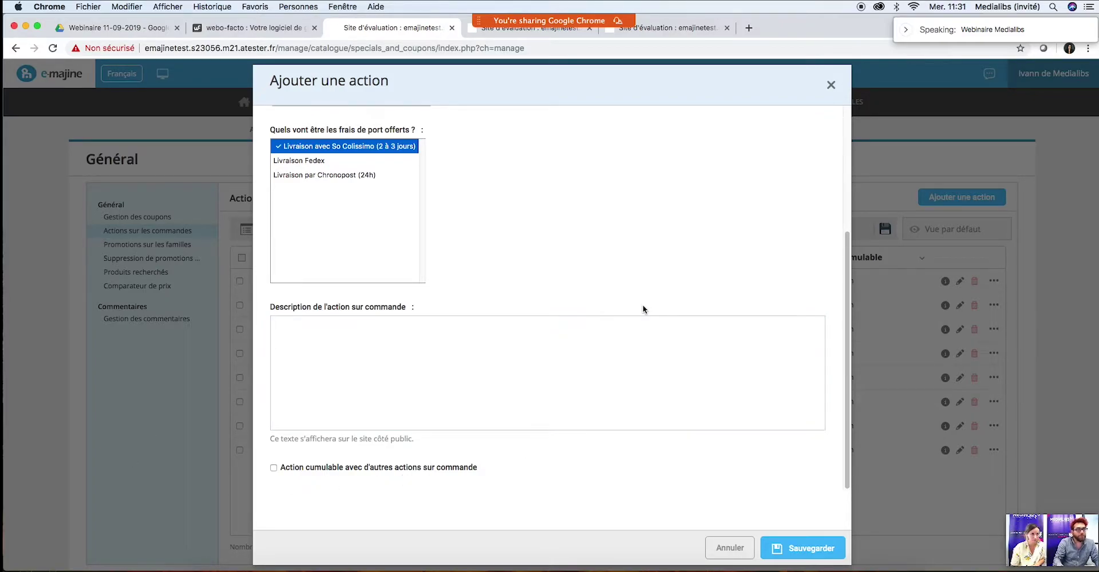
scroll(846, 139, up, 5)
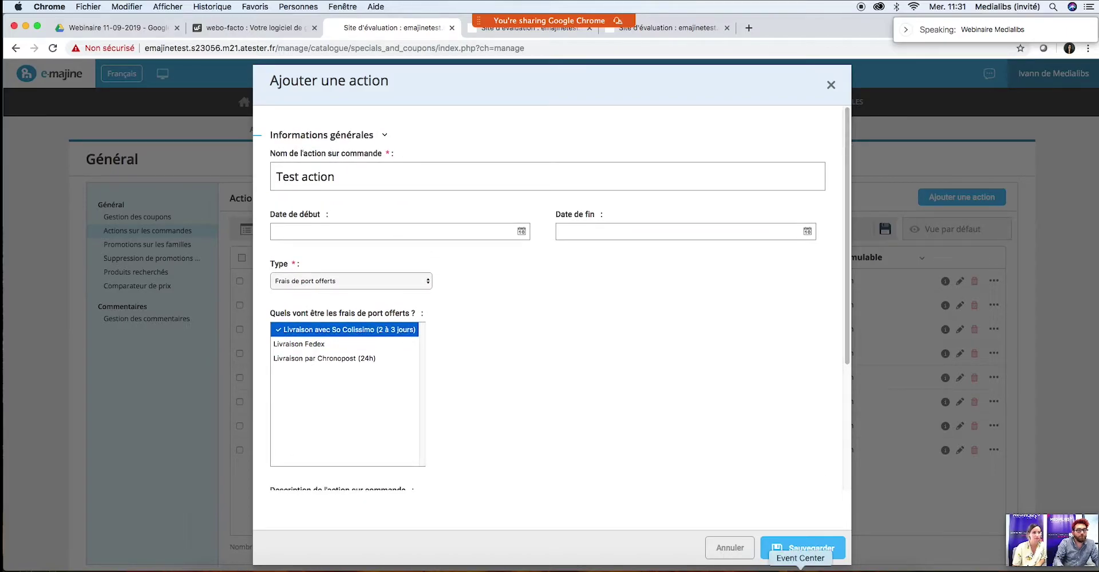
click(807, 554)
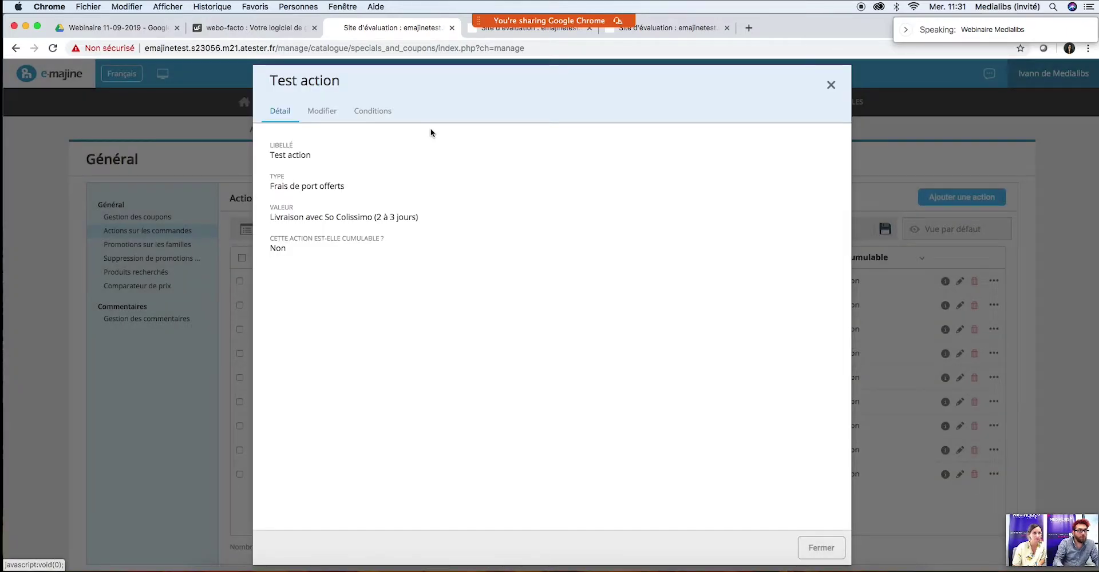
Step: Start a coupon-based condition on Test action, discard it, and return to Gestion des coupons
click(385, 117)
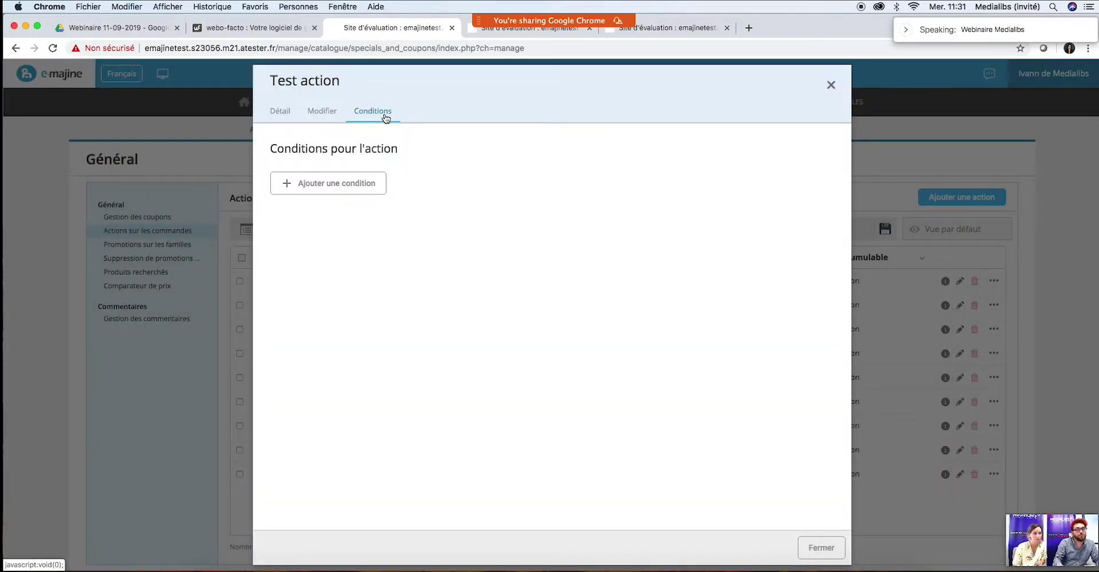
click(346, 183)
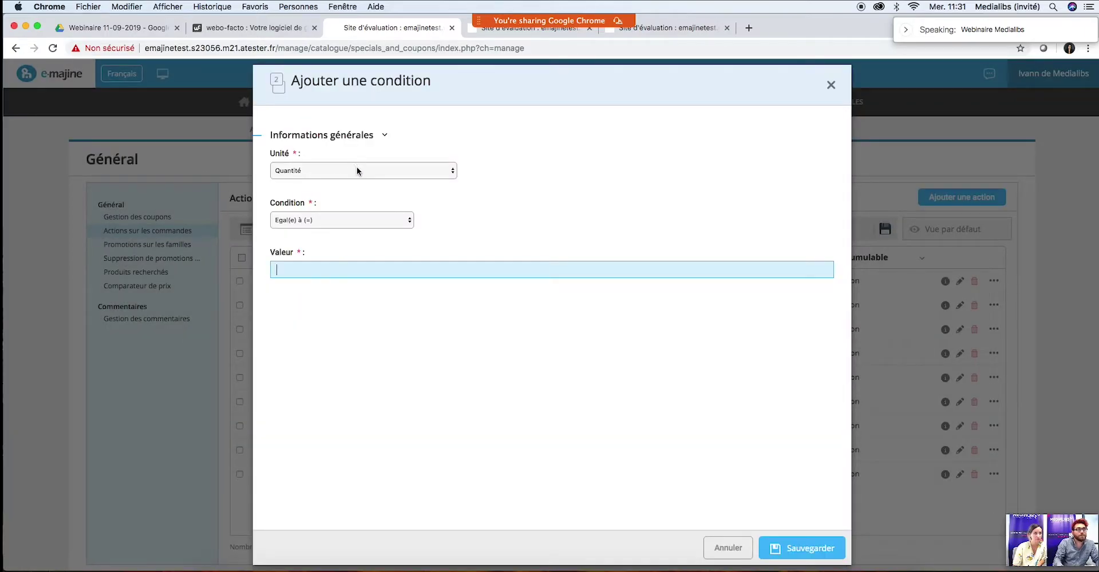
click(357, 170)
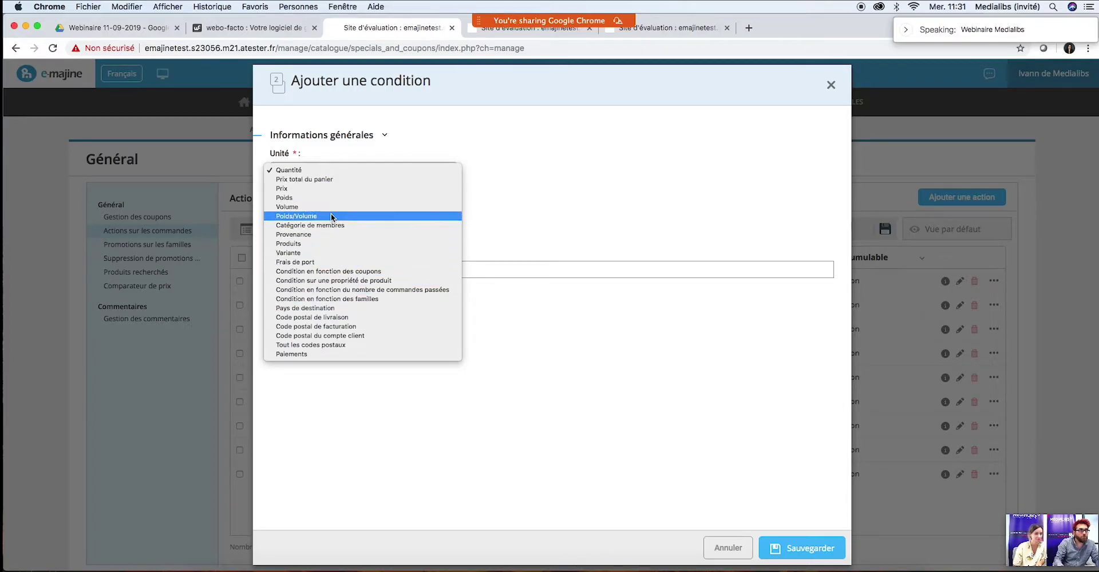
click(317, 273)
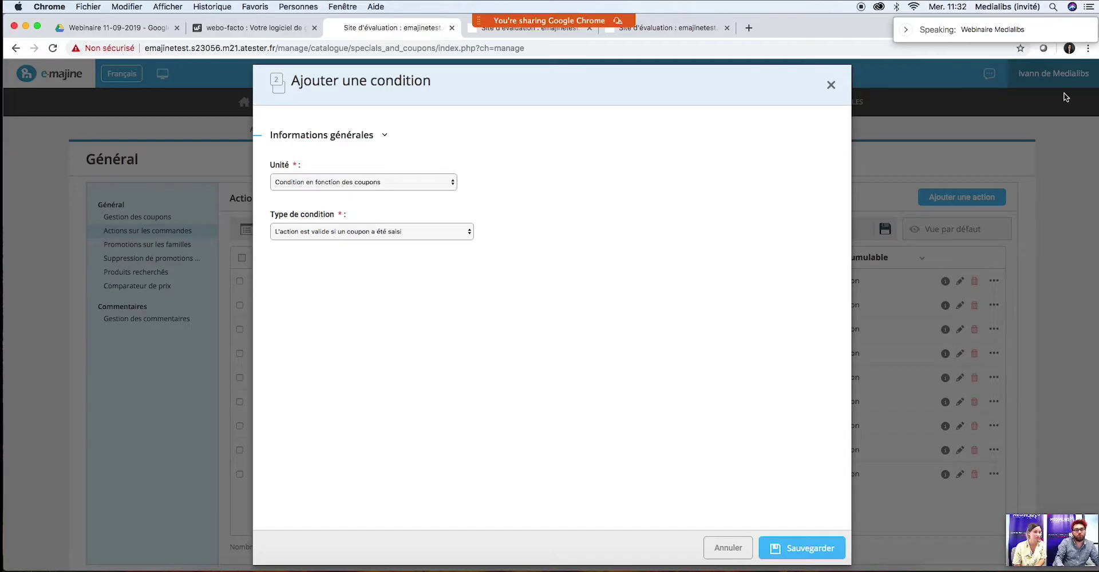
click(831, 87)
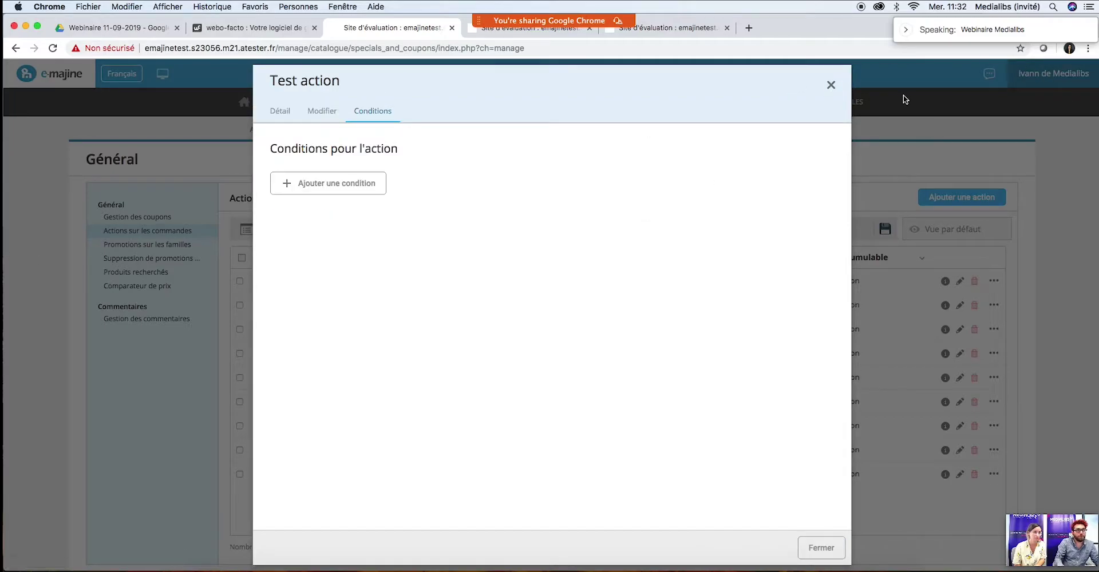
click(829, 85)
click(152, 217)
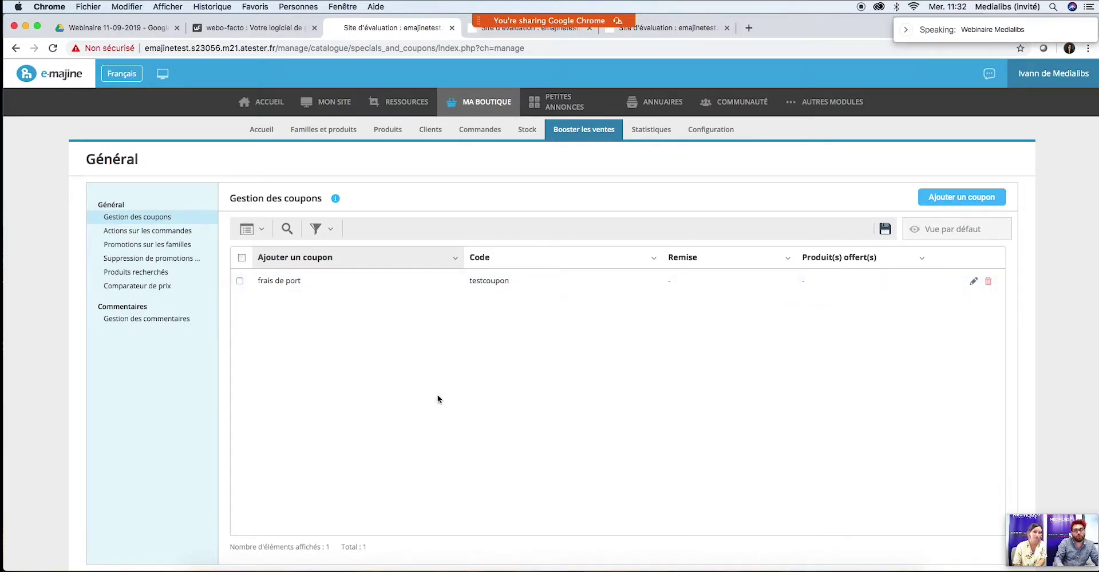
Step: Delete the cart total and FRANCE destination conditions from the second test action
click(151, 232)
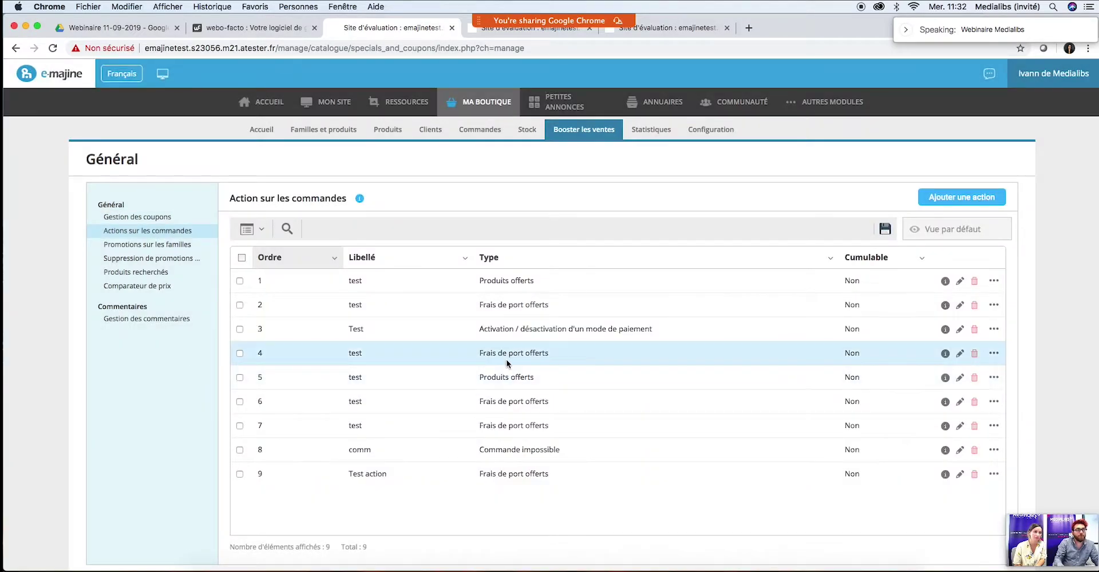
click(960, 305)
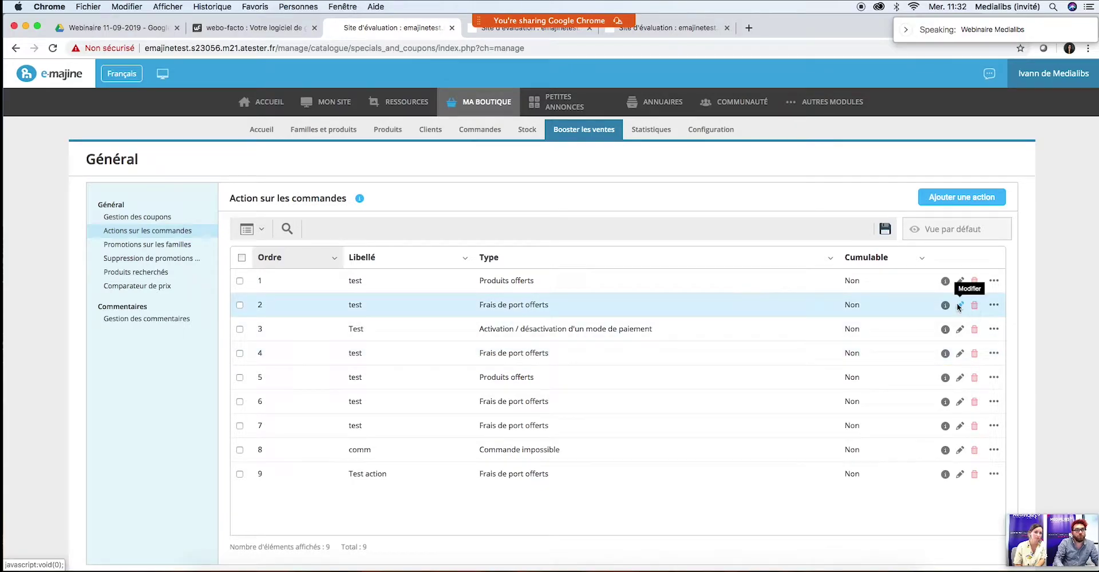
click(368, 112)
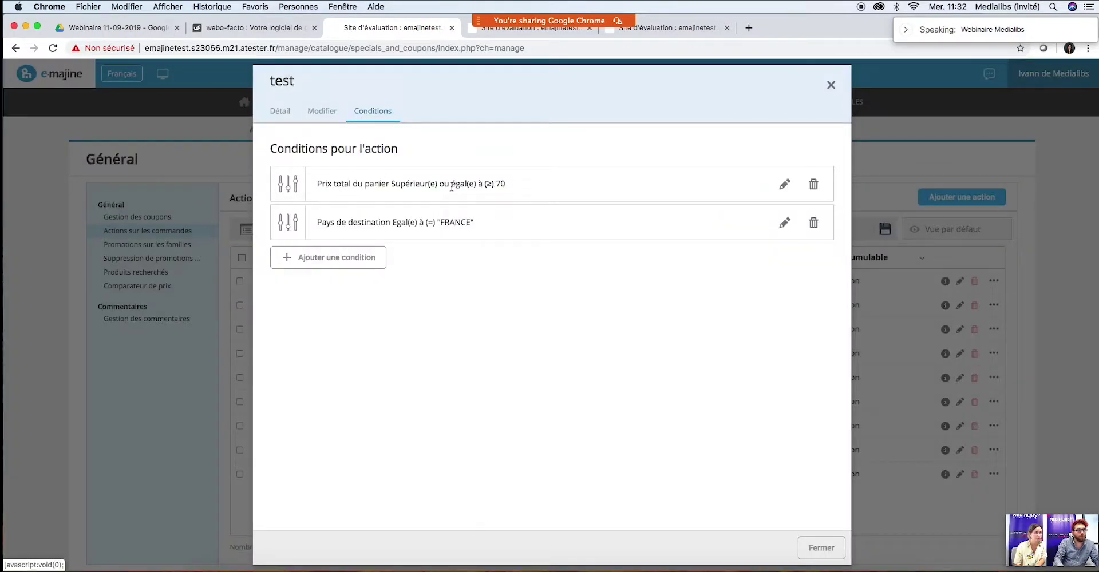
click(813, 184)
click(656, 352)
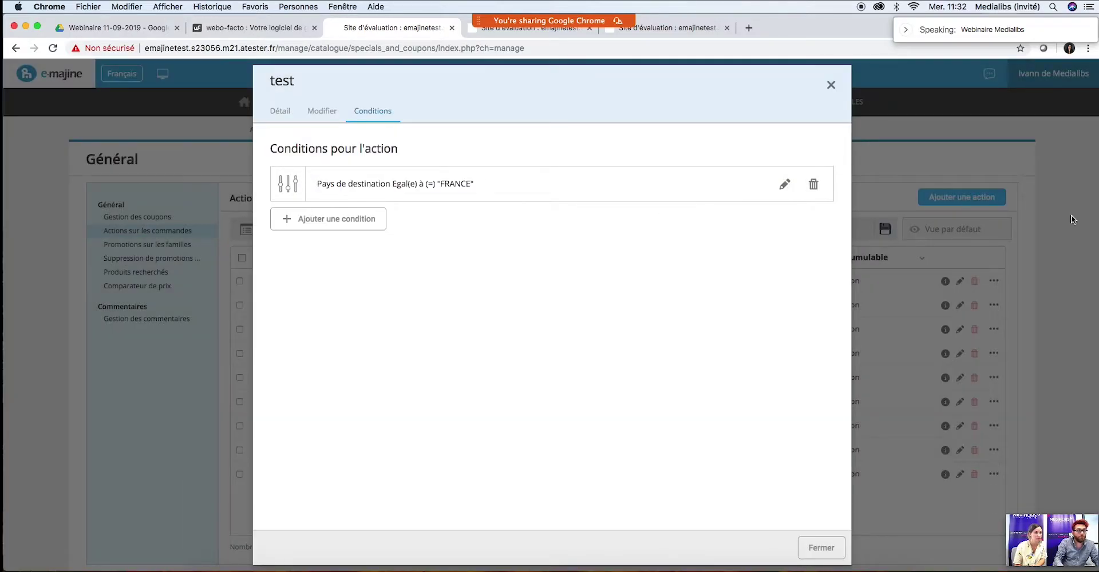
click(813, 184)
click(652, 351)
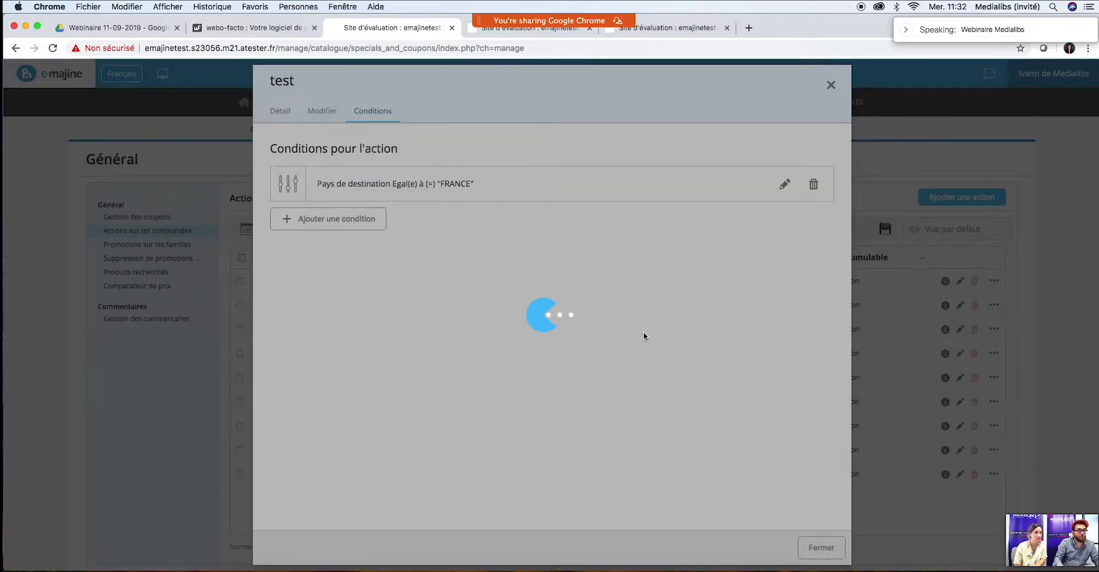
Step: Try a coupon condition requiring specific coupon codes, discard it, and begin a new order action
click(323, 189)
click(370, 168)
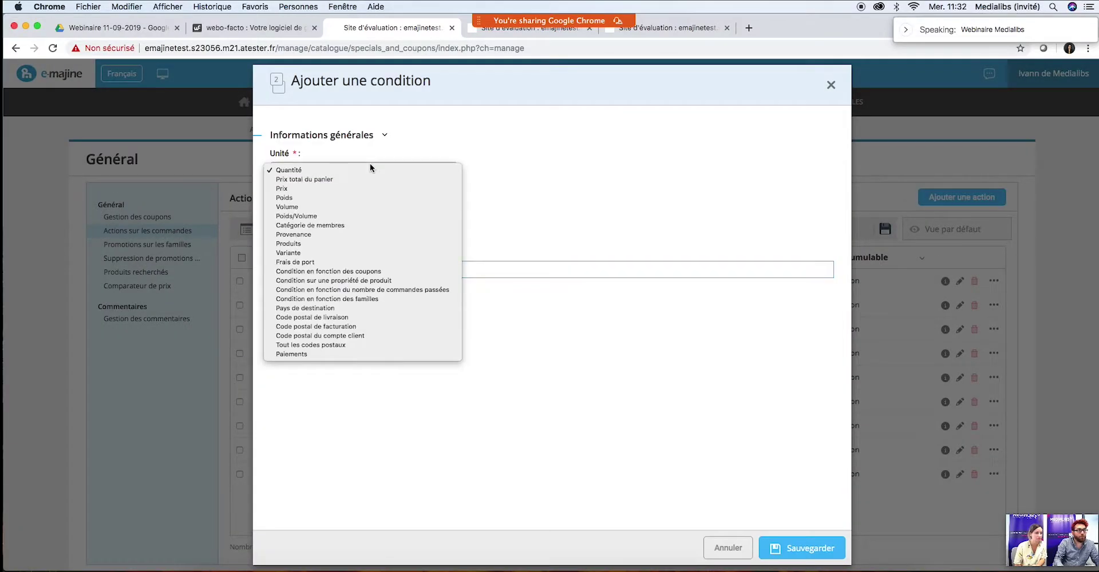
click(339, 271)
click(373, 239)
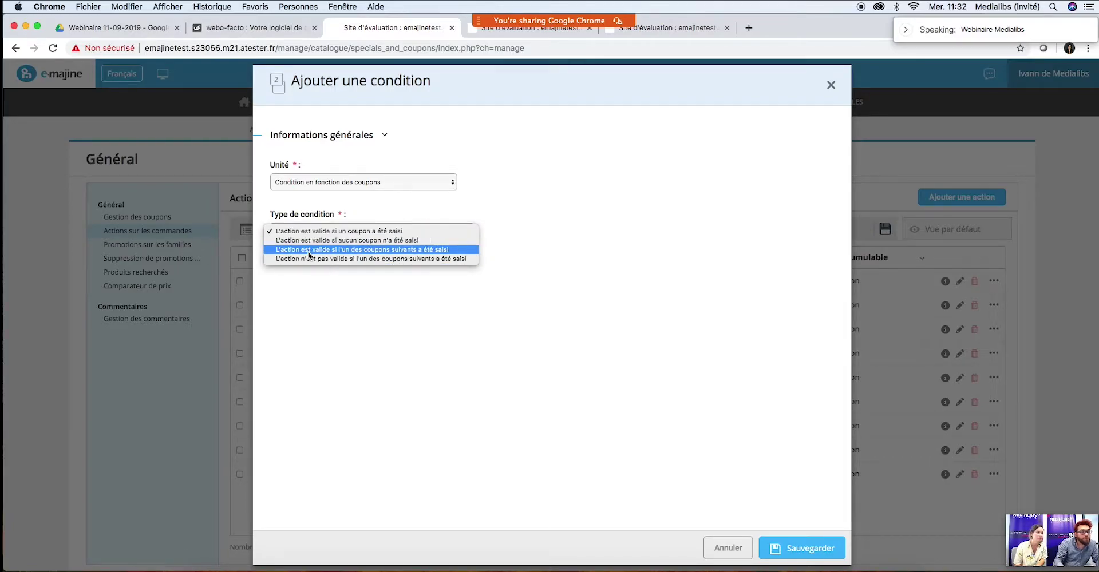
click(343, 250)
click(326, 277)
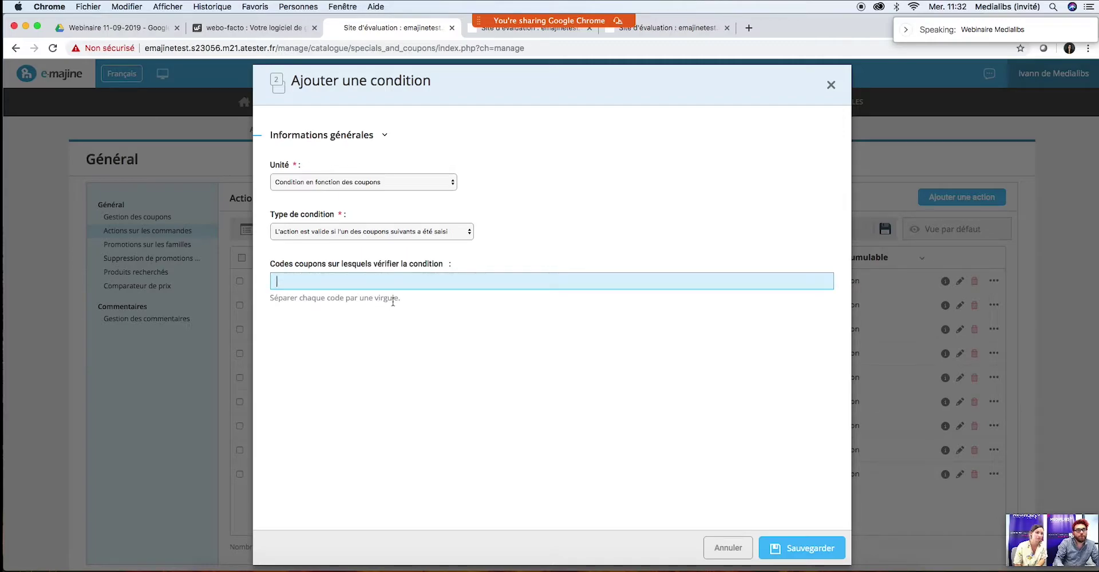
click(466, 321)
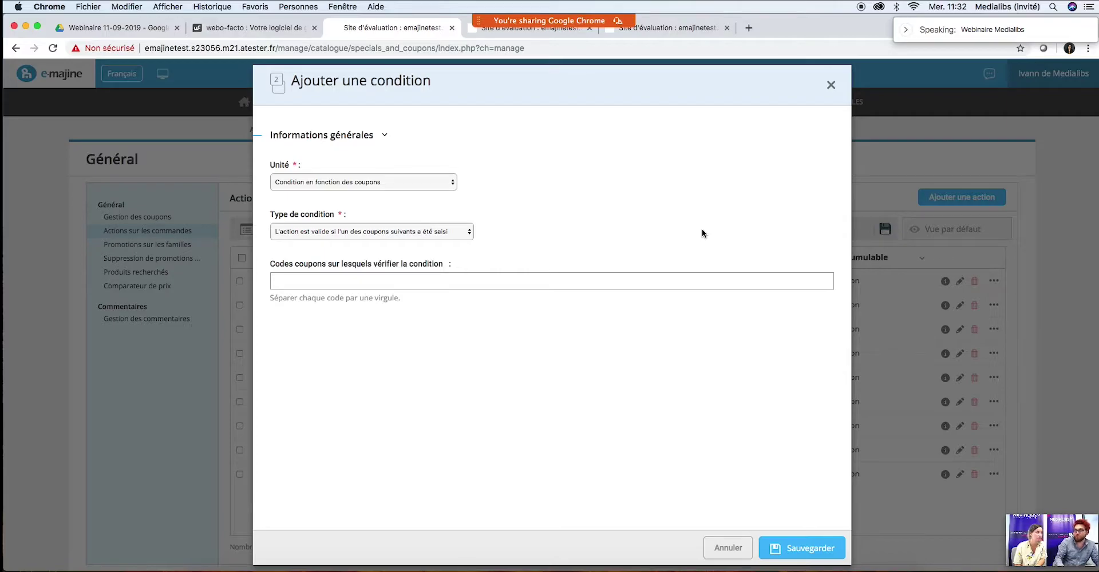
click(830, 85)
click(830, 86)
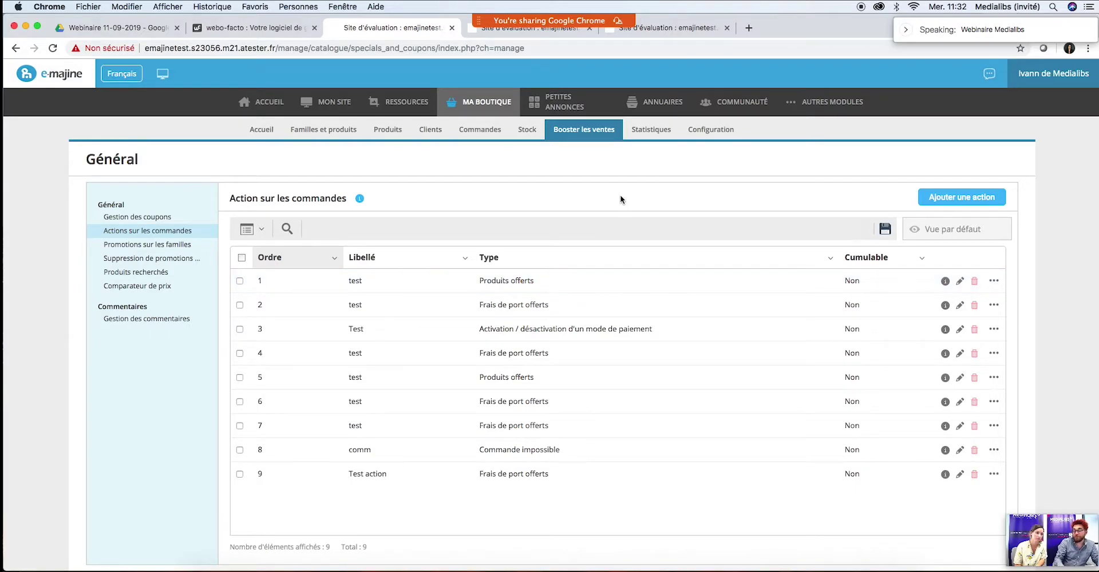
click(957, 199)
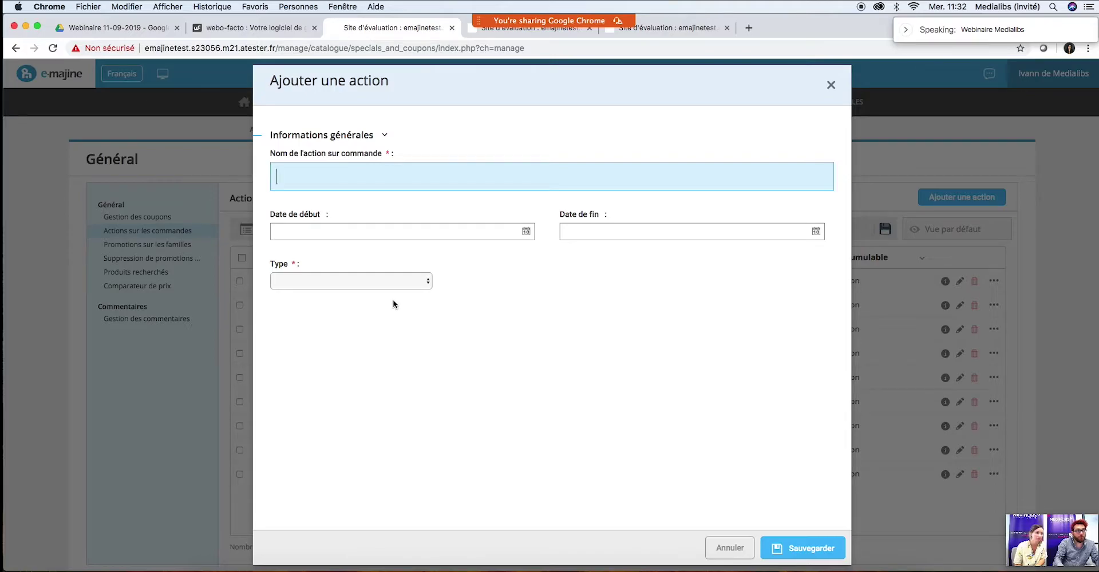
Step: Set the new order action's type to Commande impossible
click(396, 280)
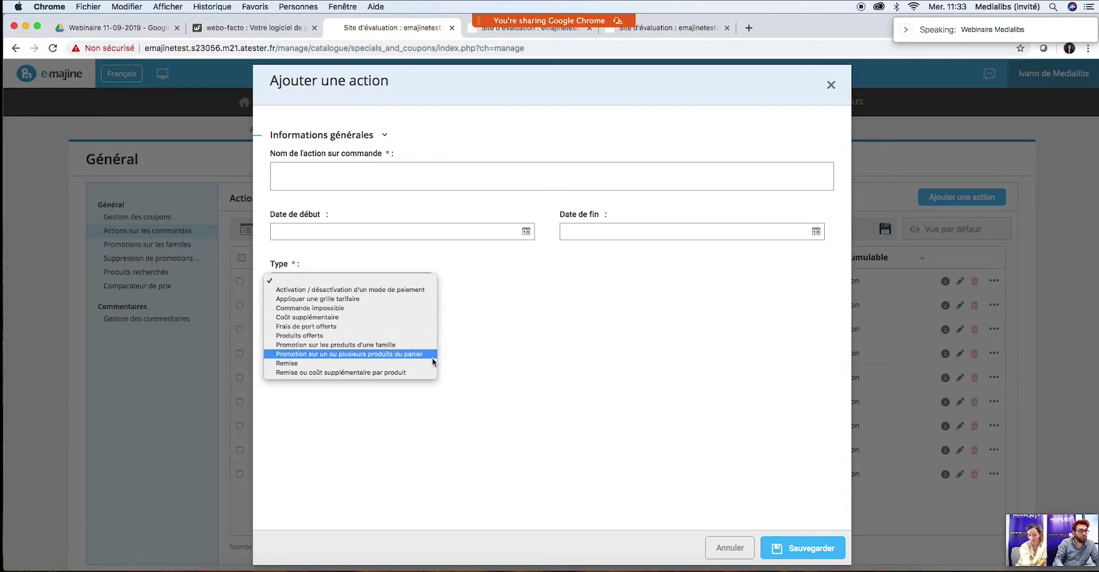
click(651, 363)
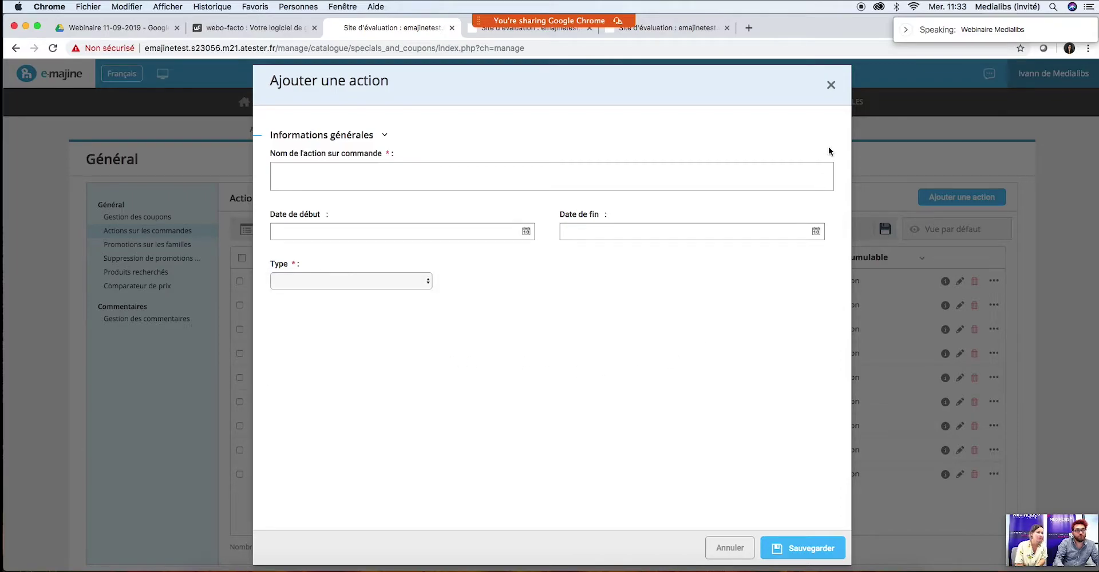
click(378, 277)
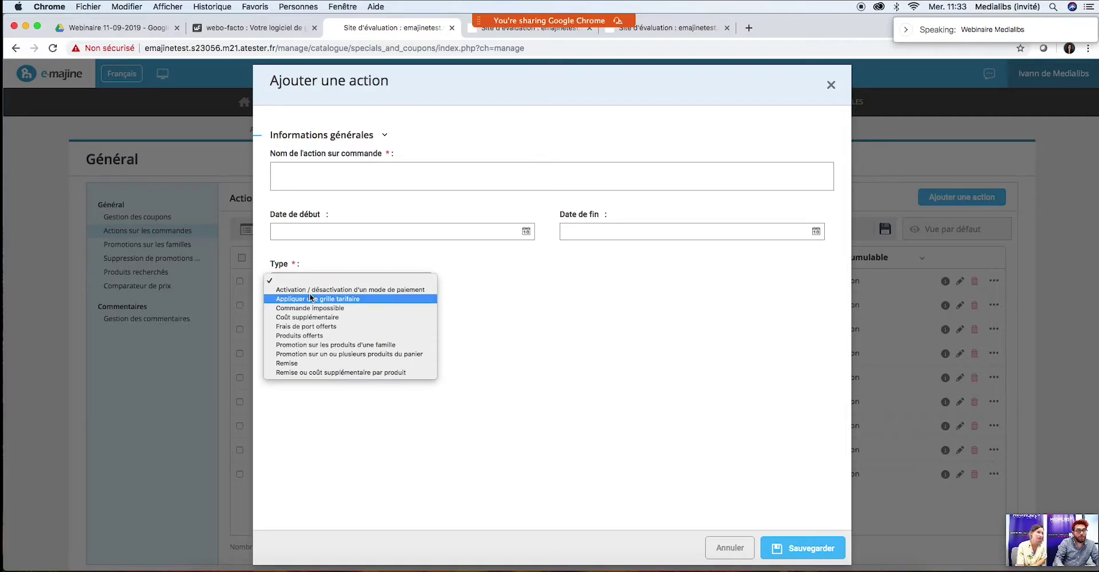
click(321, 307)
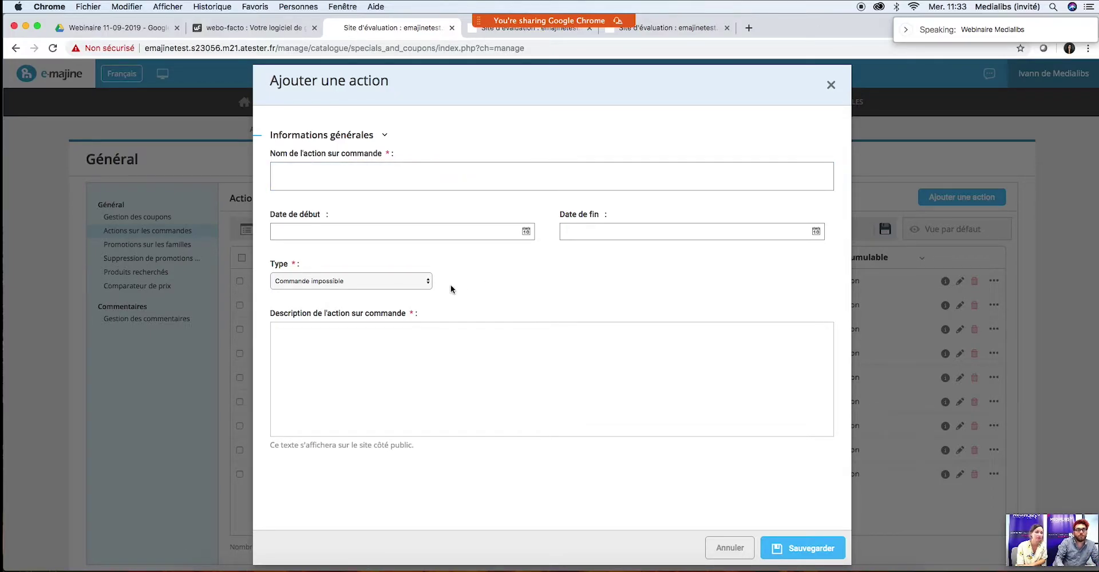
Step: Give the action description 'test' and name 'test impossible', then save it
click(517, 369)
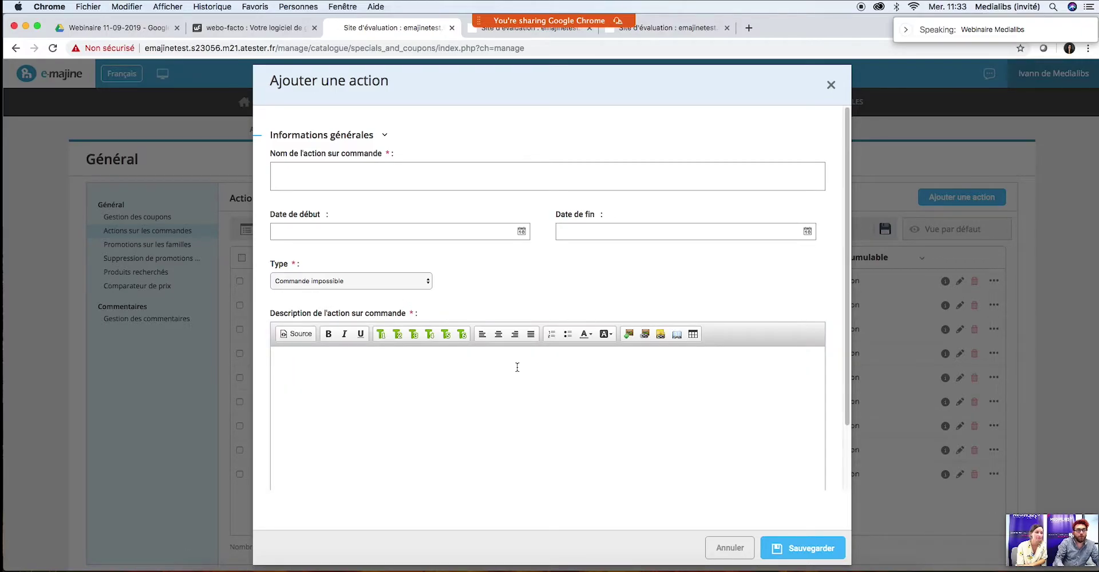
click(481, 423)
text(test)
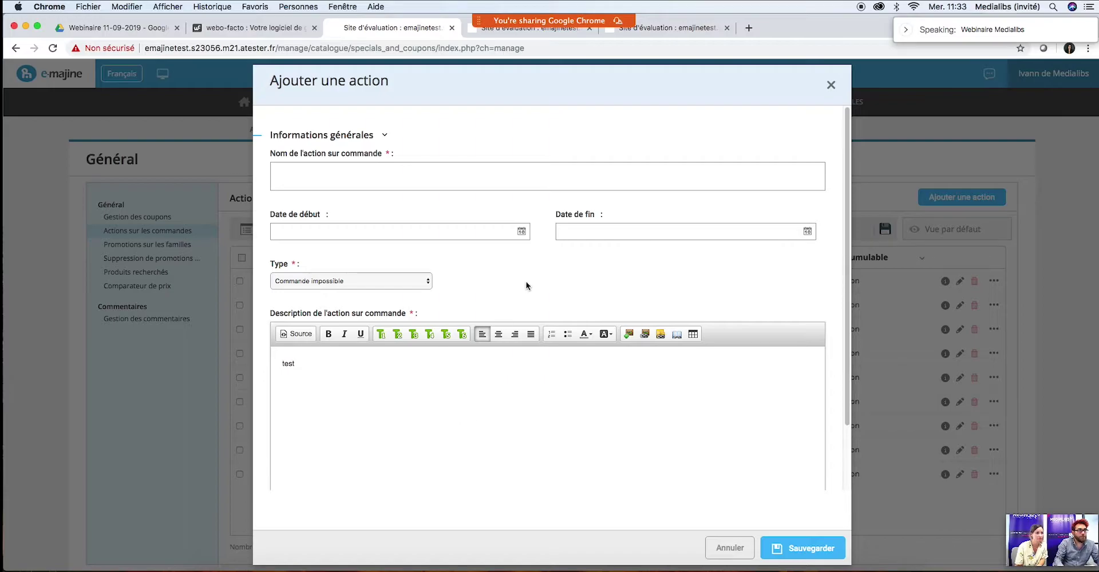
click(417, 175)
text(test)
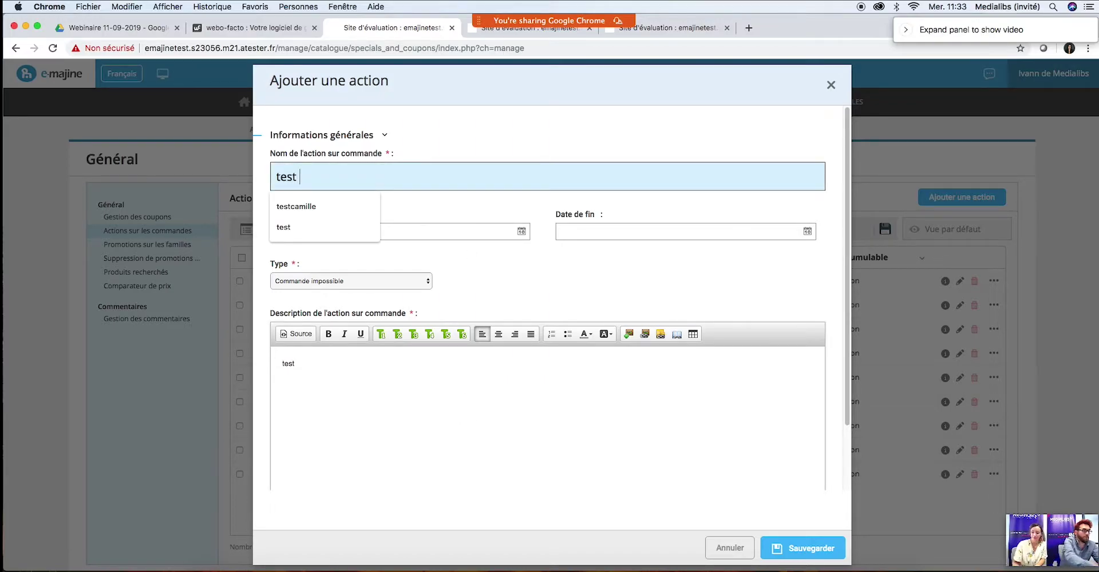
text( impossible)
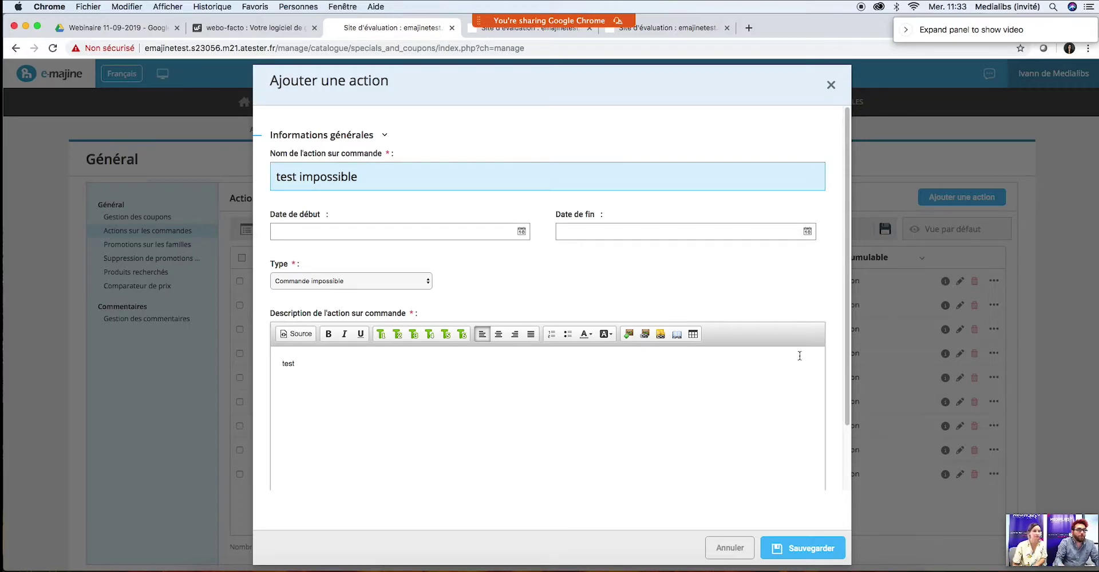
drag(844, 259, 840, 331)
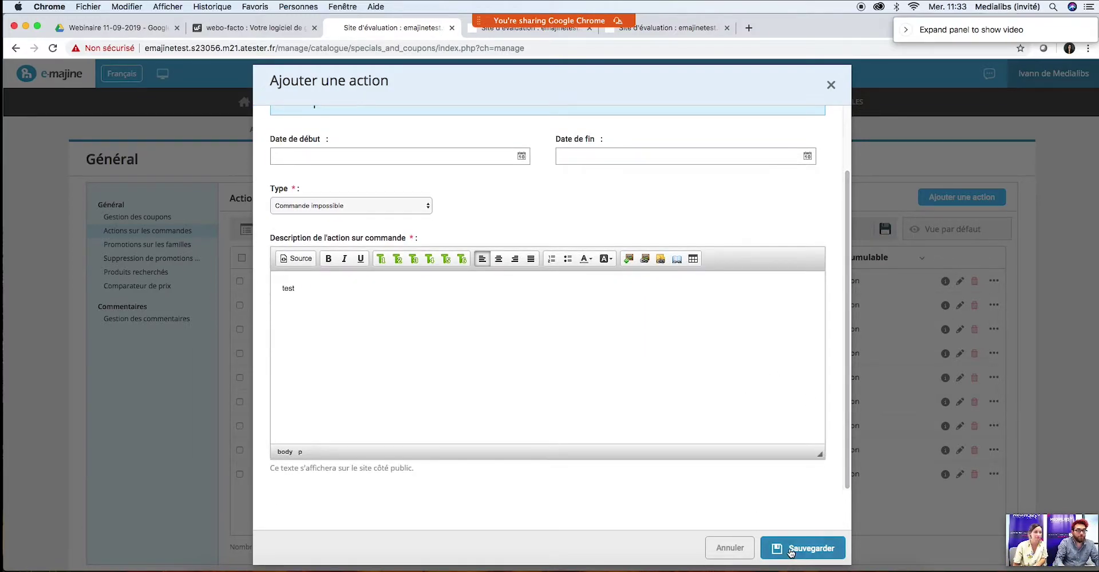
click(790, 551)
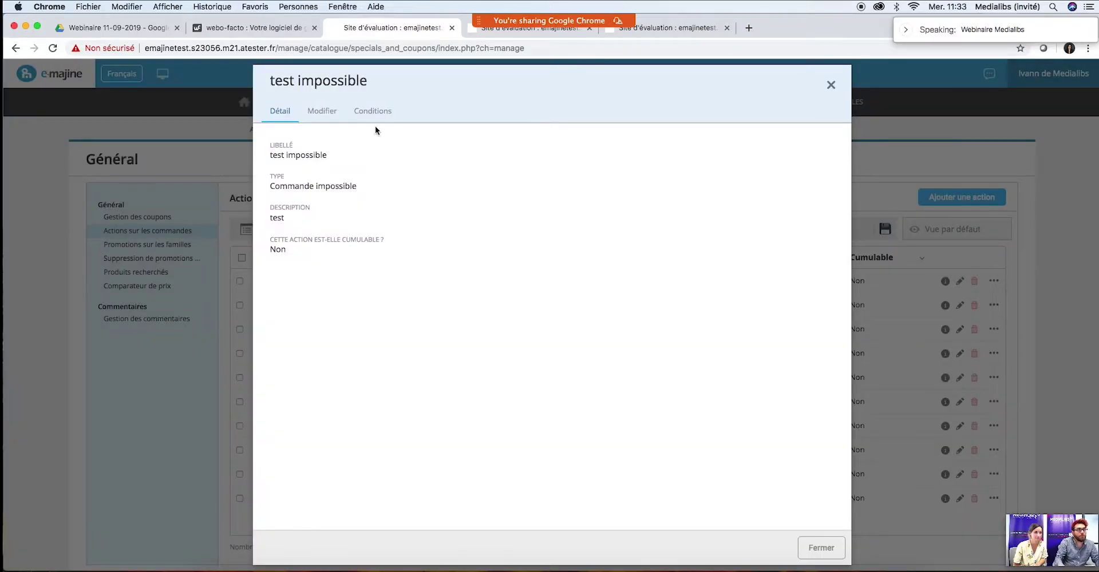
Step: Check the condition units available for test impossible, then close without adding a condition
click(371, 112)
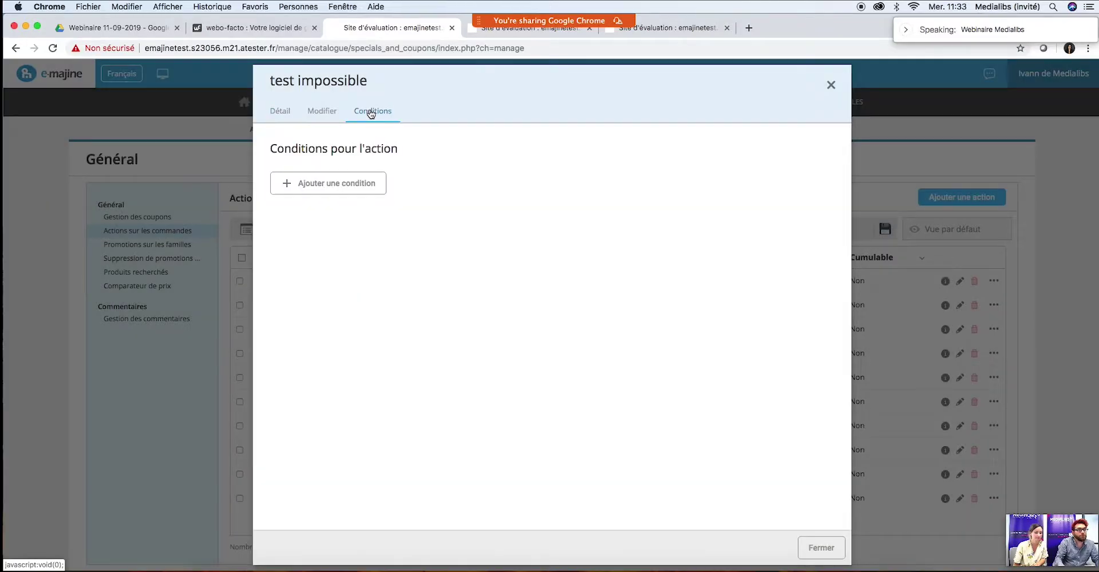
click(360, 194)
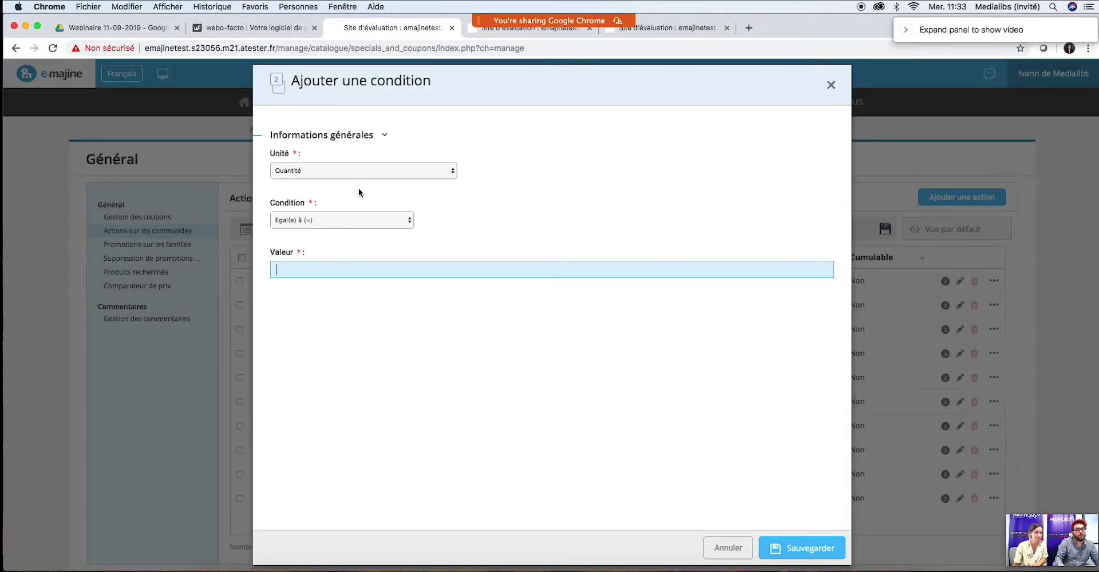
click(371, 177)
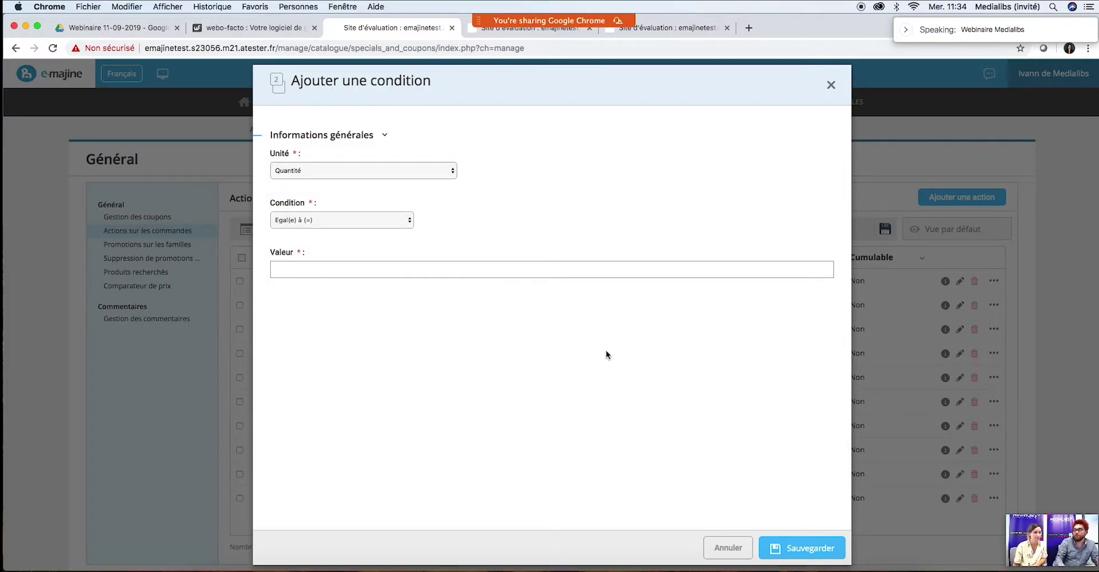
click(831, 85)
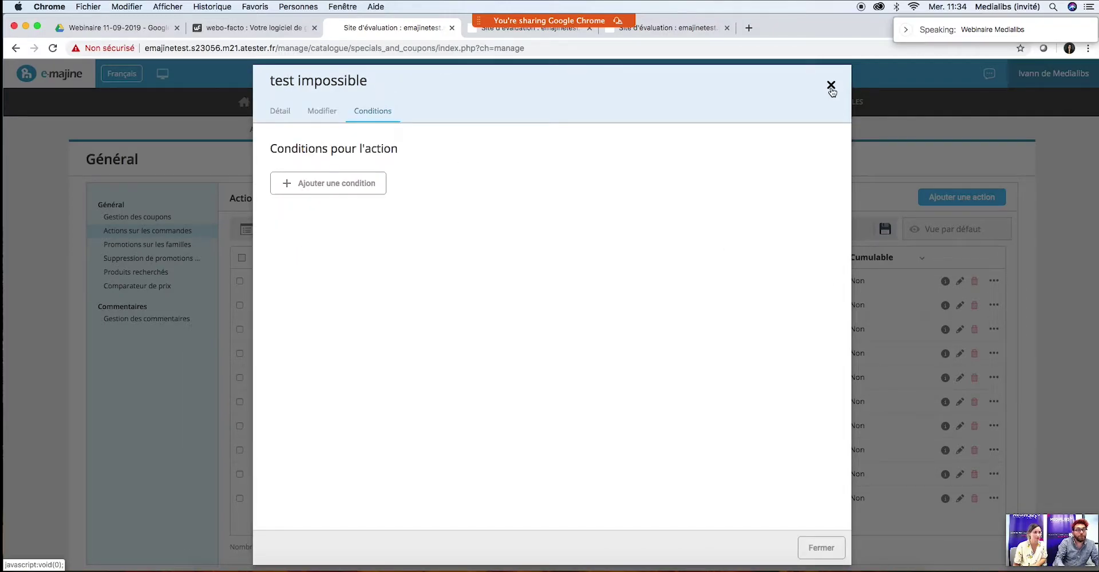
click(829, 86)
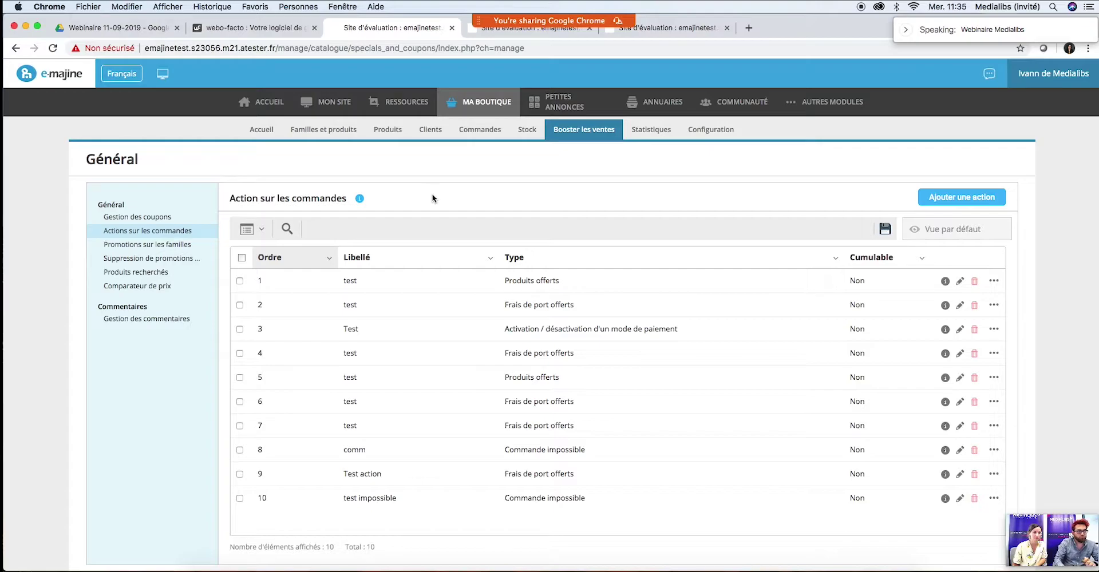
Step: Open Promotions sur les familles, then switch to the browser tab with the products
click(127, 251)
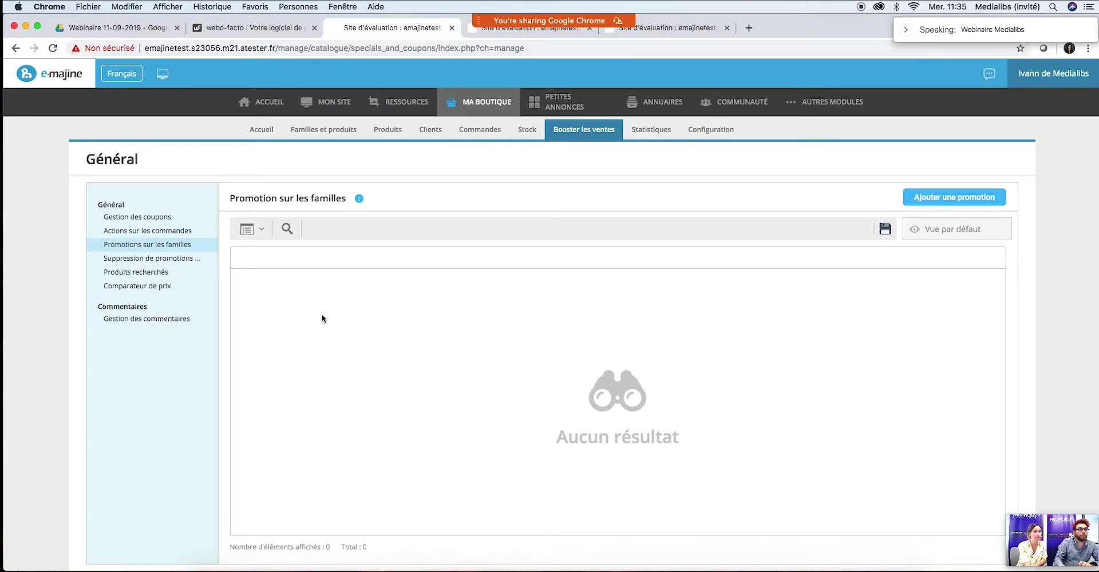
click(532, 28)
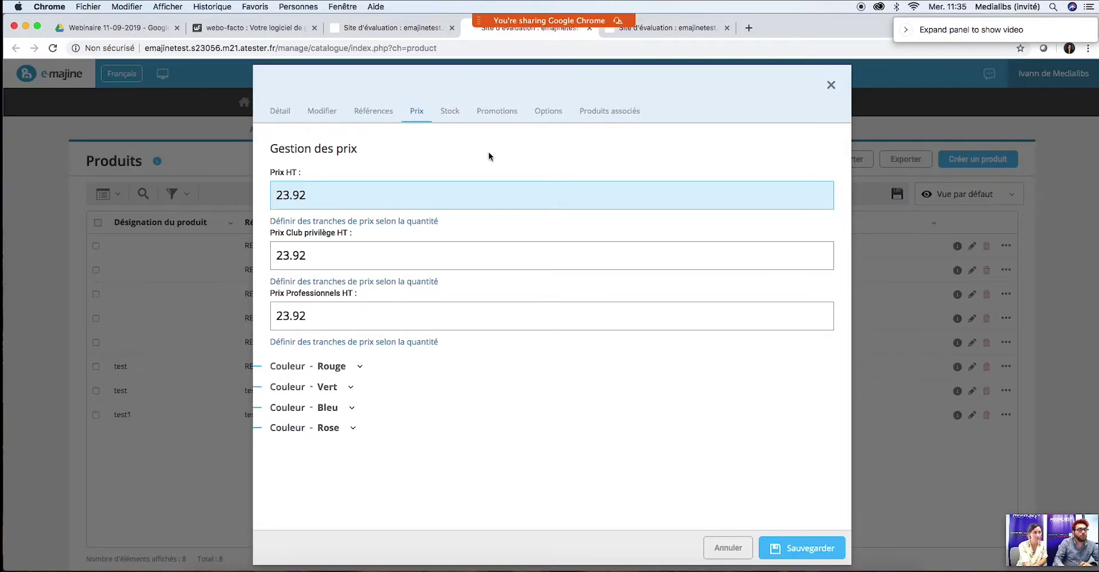
click(488, 112)
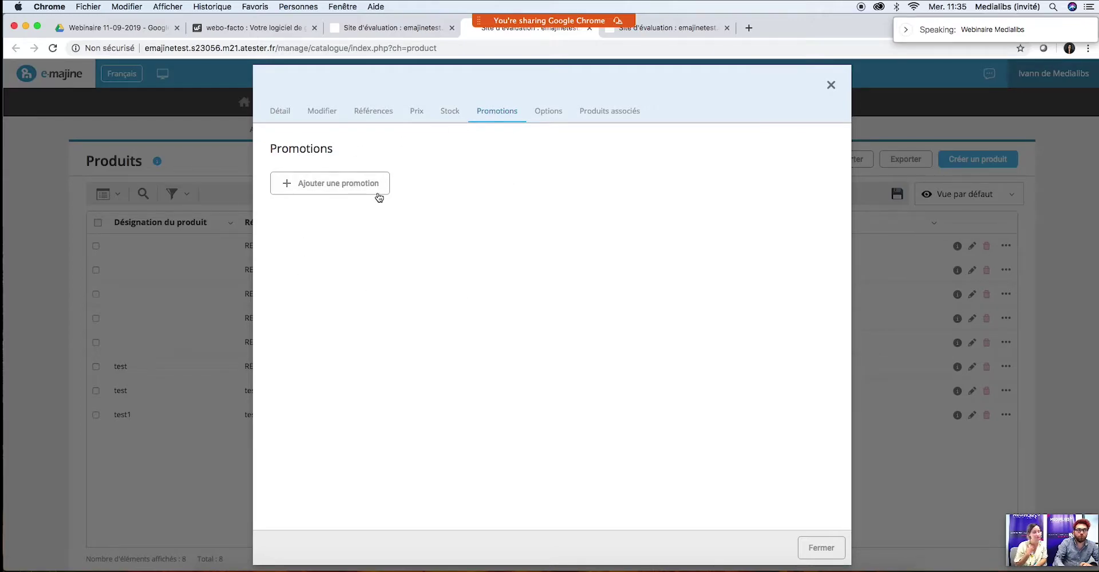
click(831, 85)
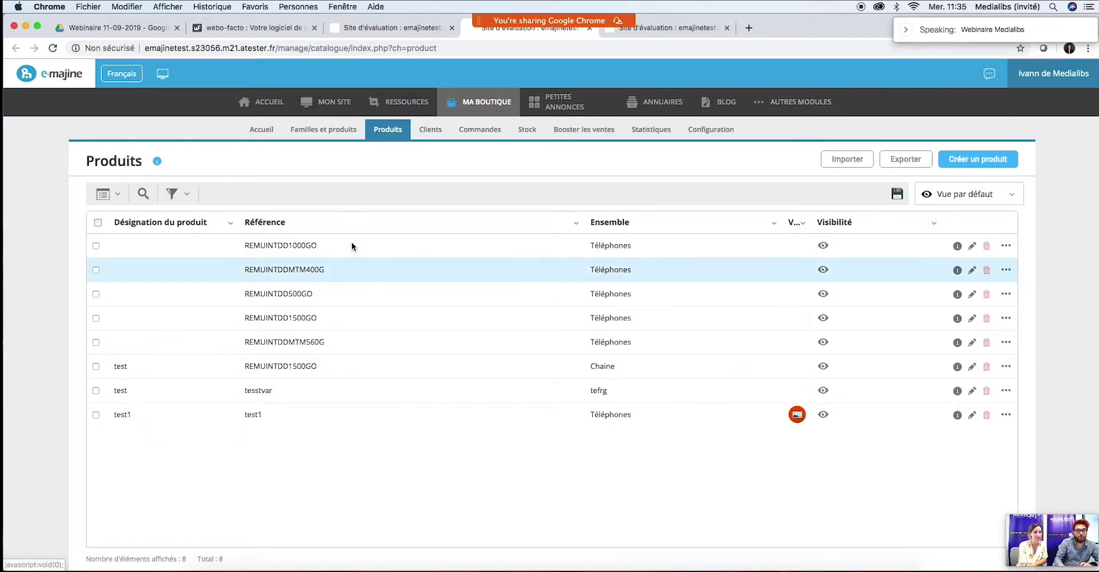
click(973, 246)
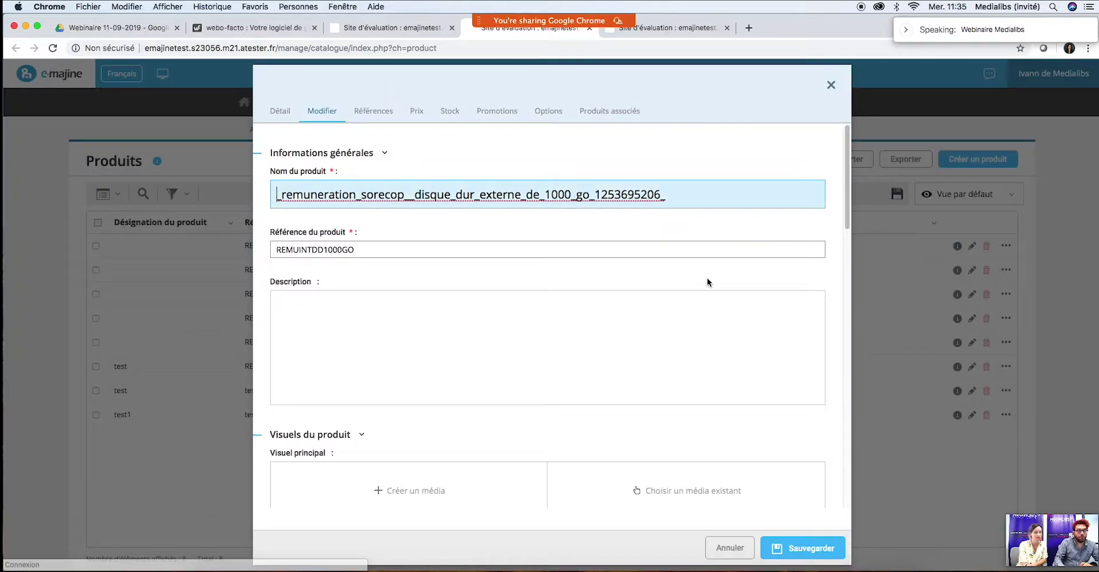
click(489, 112)
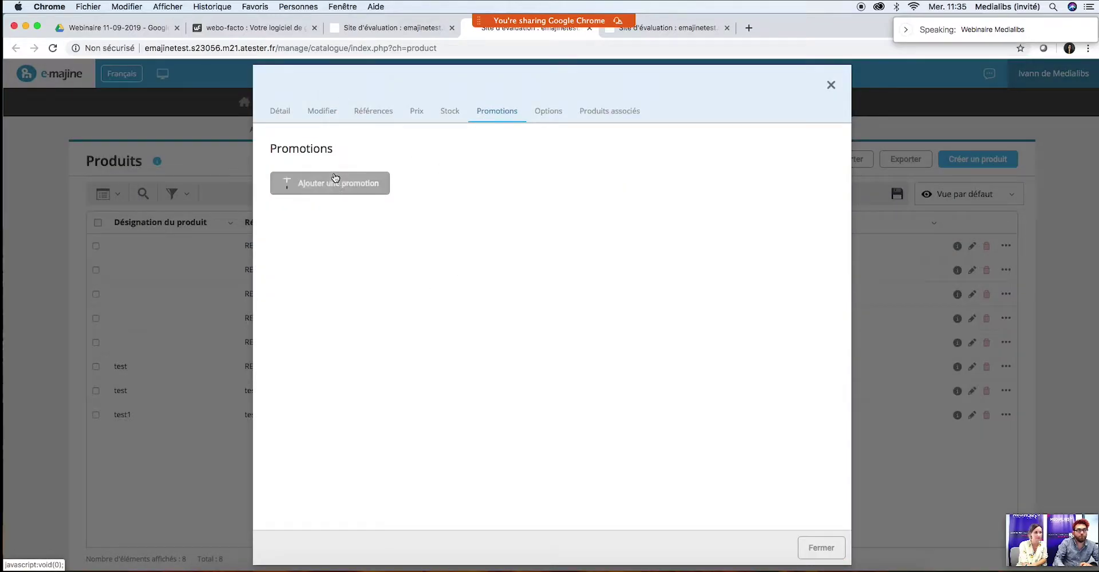
click(830, 87)
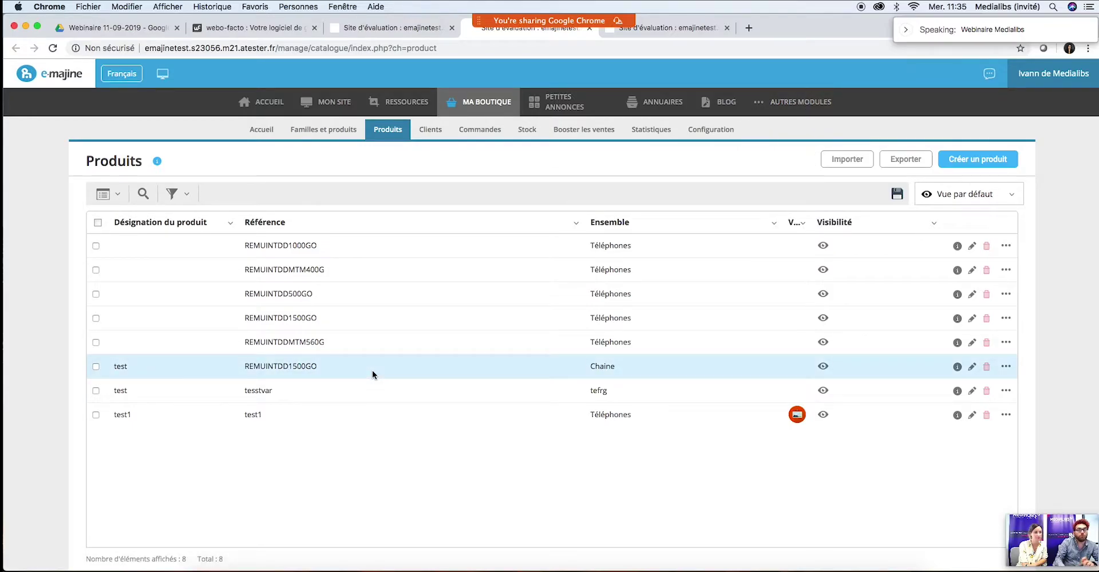
click(413, 29)
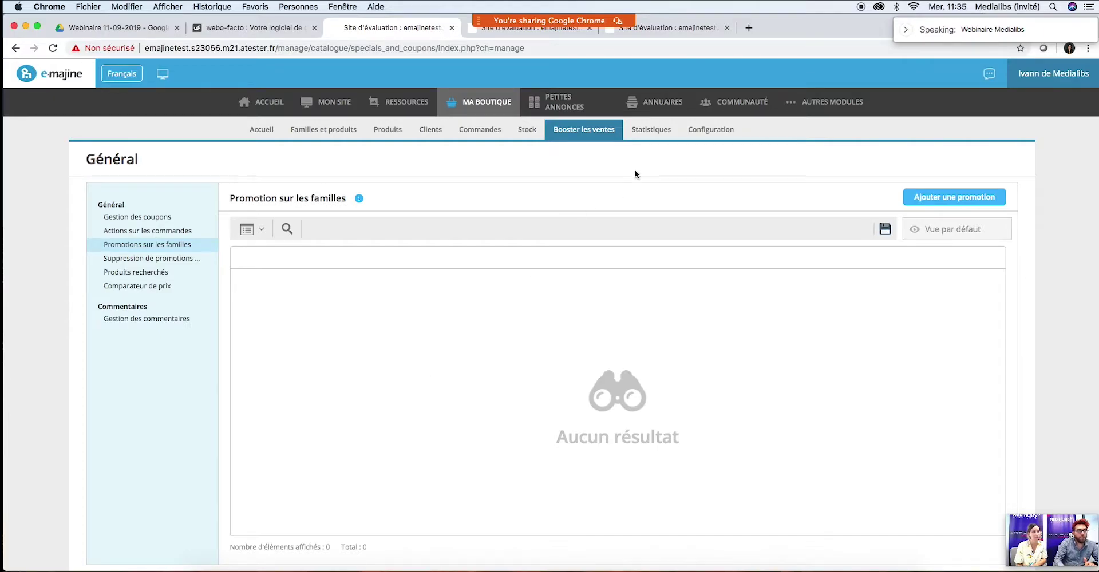
mouse_move(478, 117)
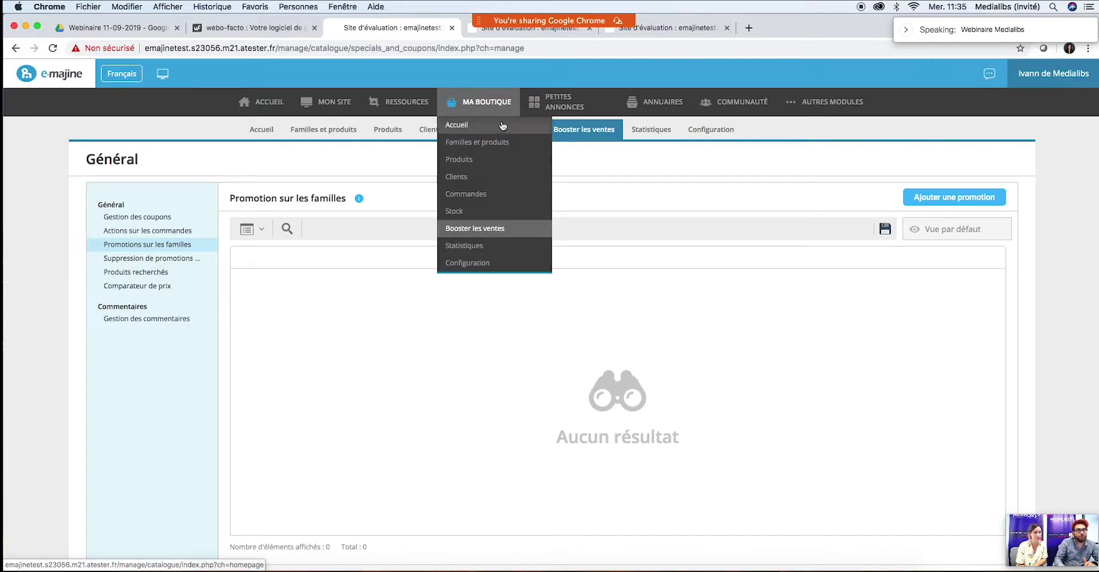
click(133, 246)
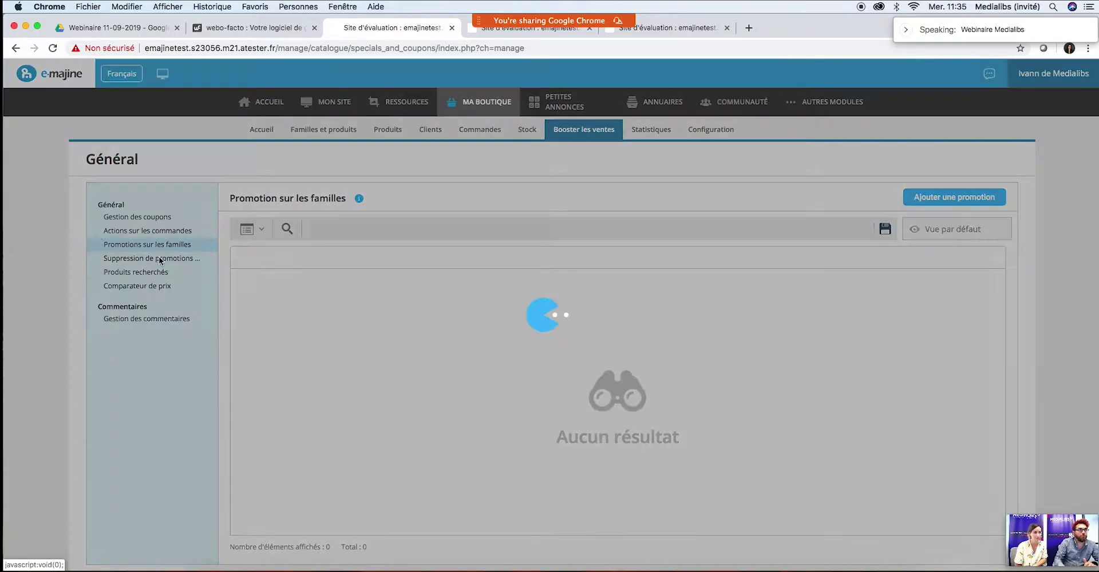
click(948, 198)
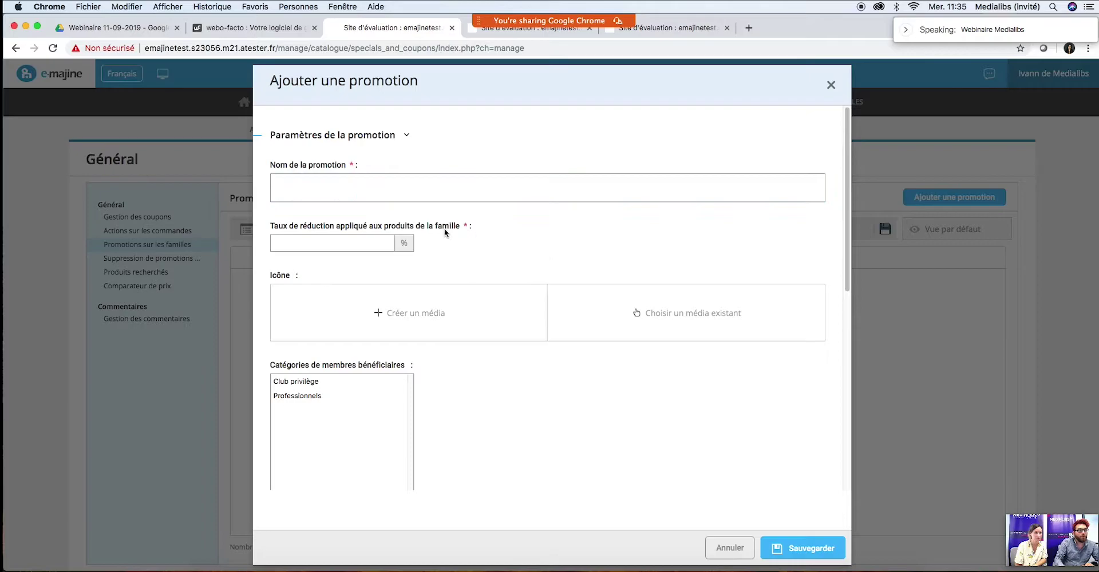
click(349, 242)
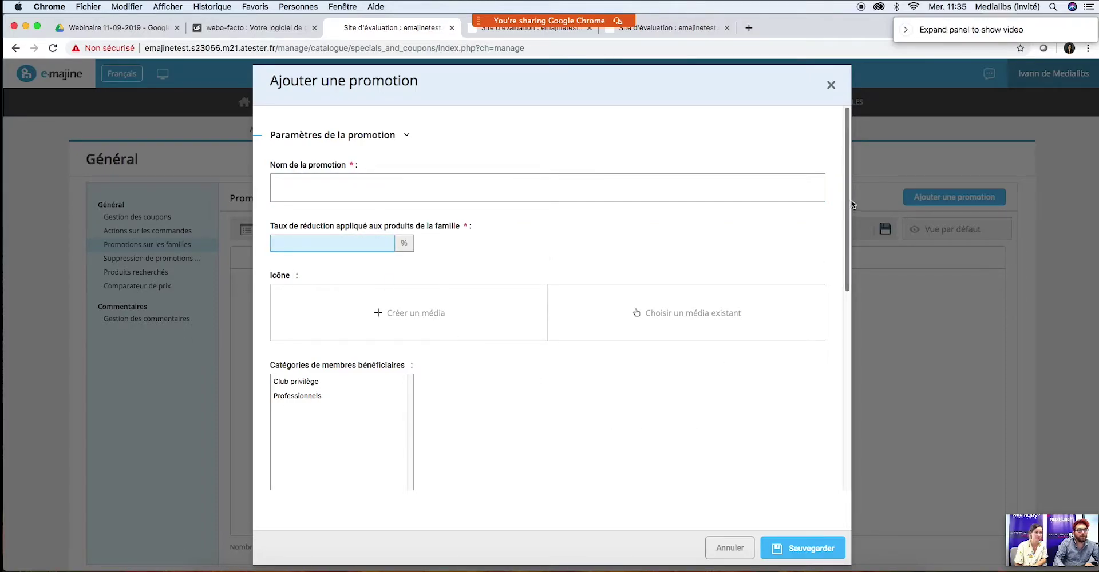
drag(847, 201, 826, 308)
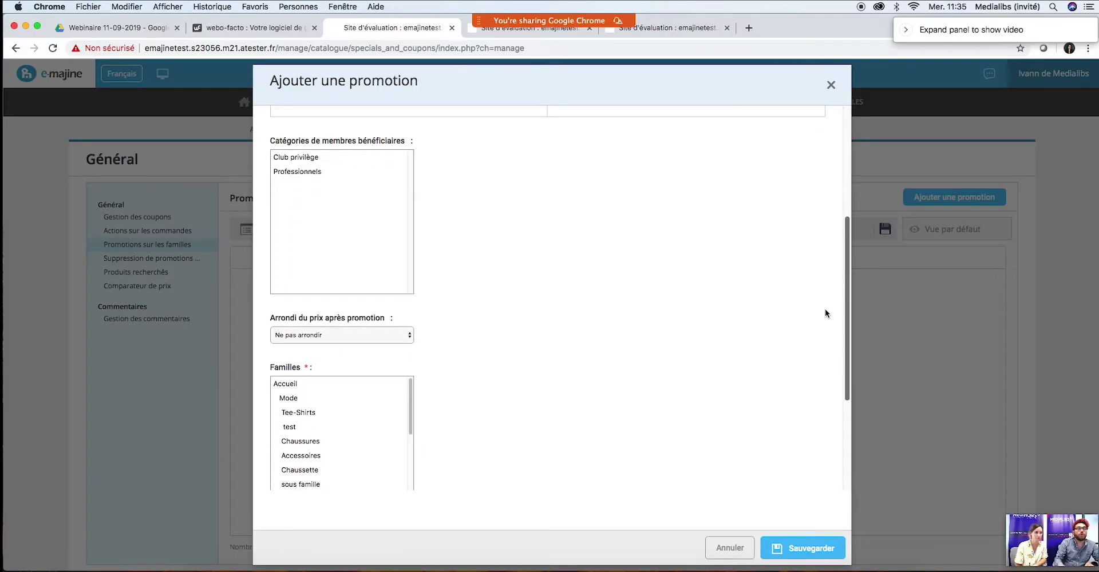
drag(846, 269, 844, 349)
click(352, 274)
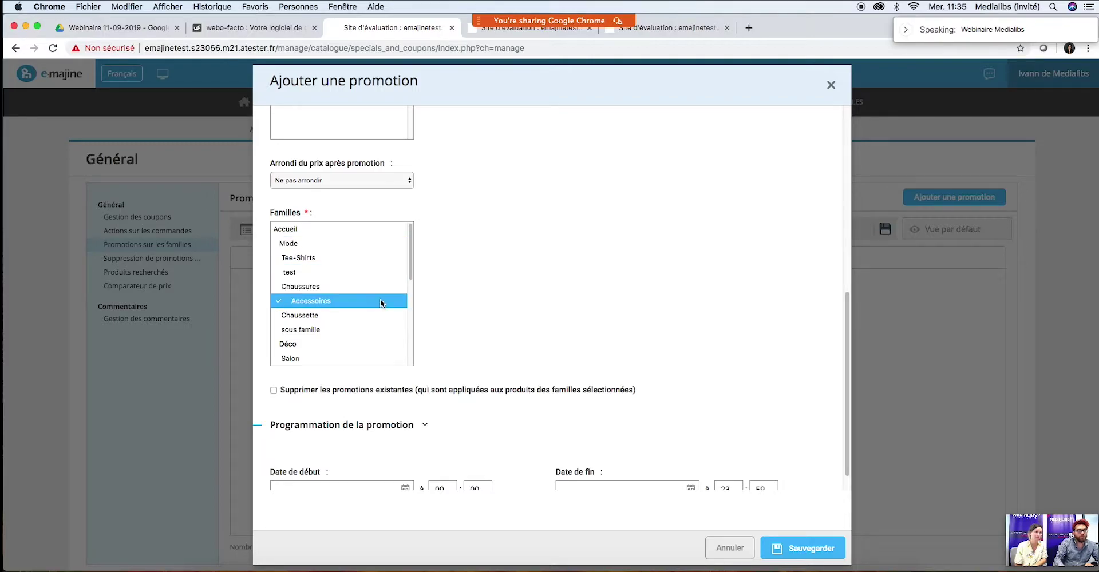
click(395, 286)
scroll(402, 324, up, 1)
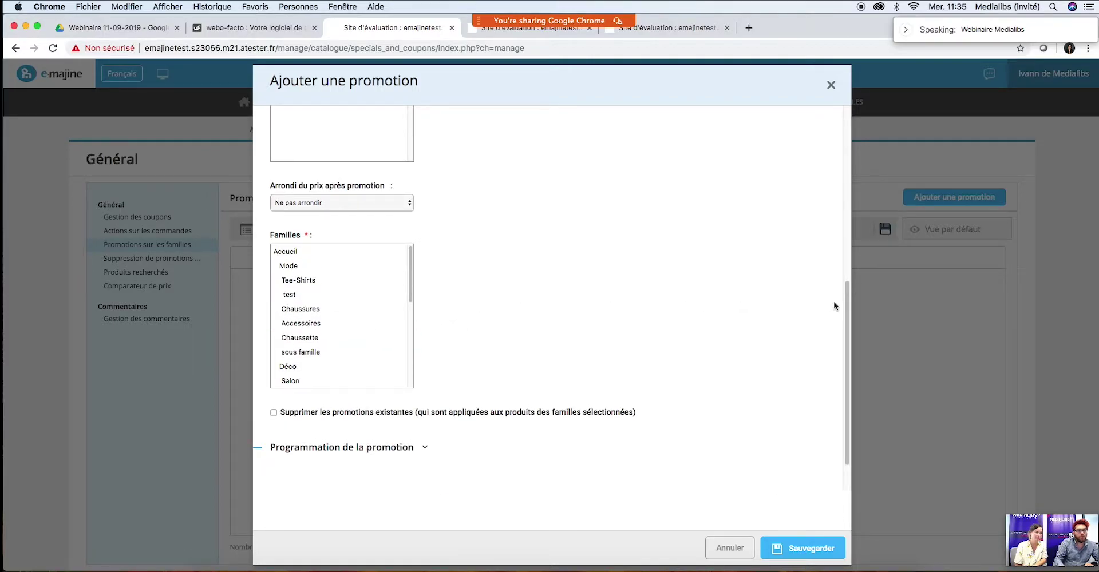
drag(846, 290, 842, 342)
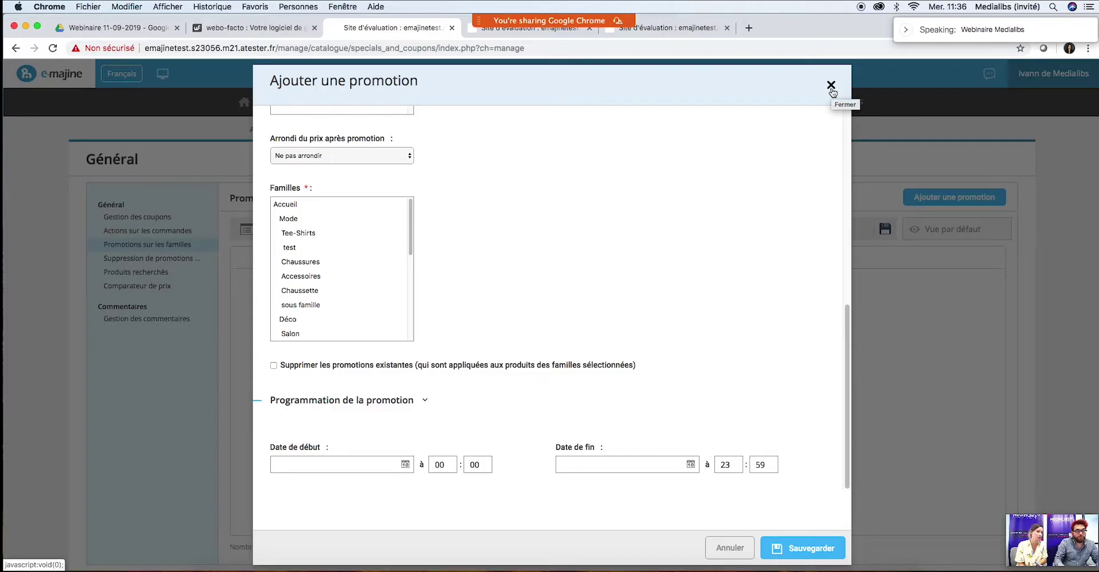
click(364, 233)
click(356, 290)
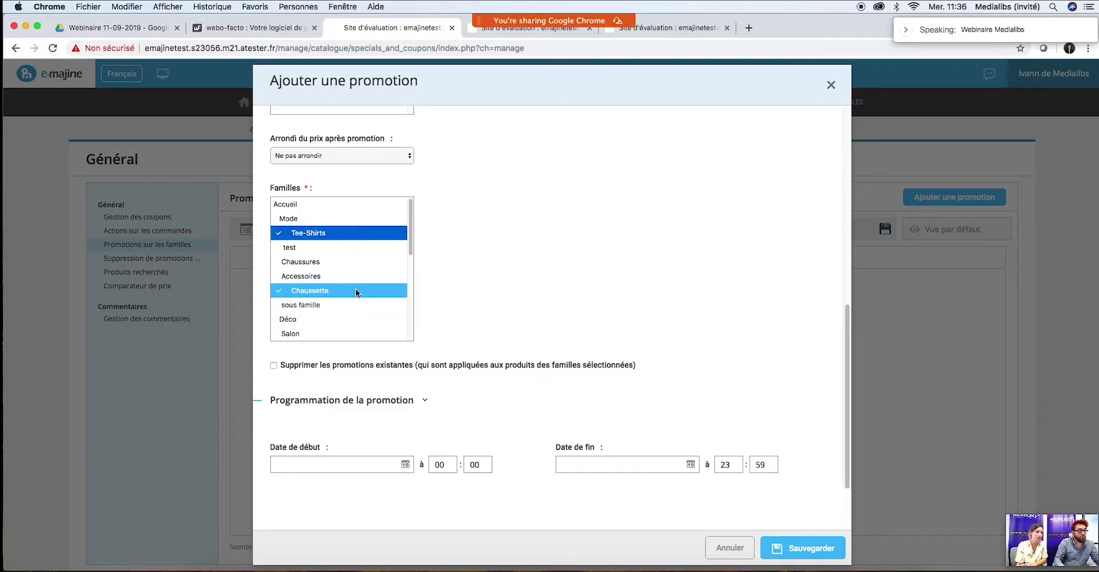
click(831, 86)
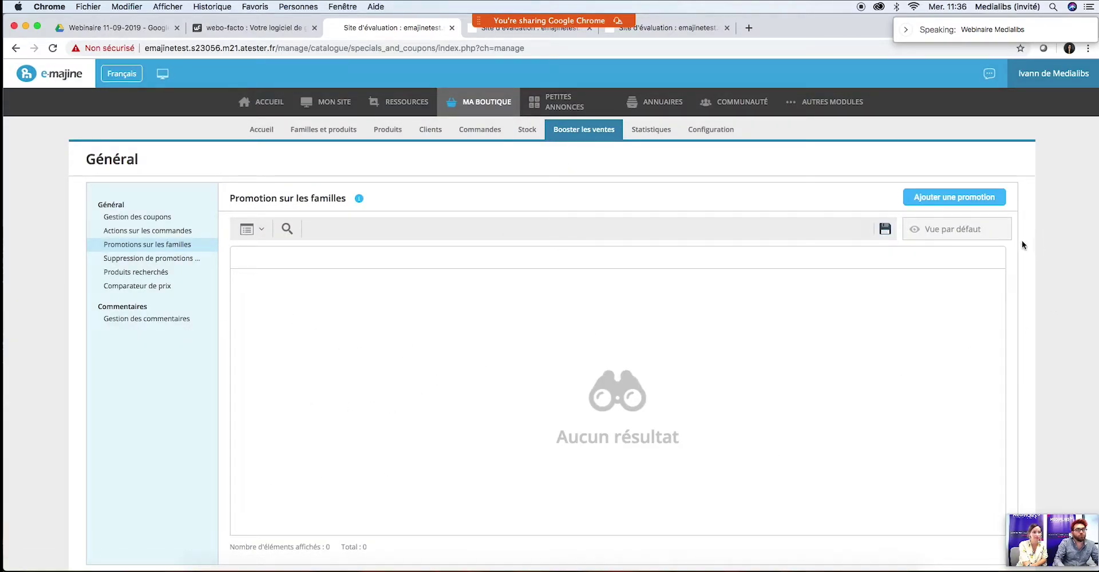
click(953, 203)
Step: Name the promotion 'test promo' and apply it to the Mode family
text(te)
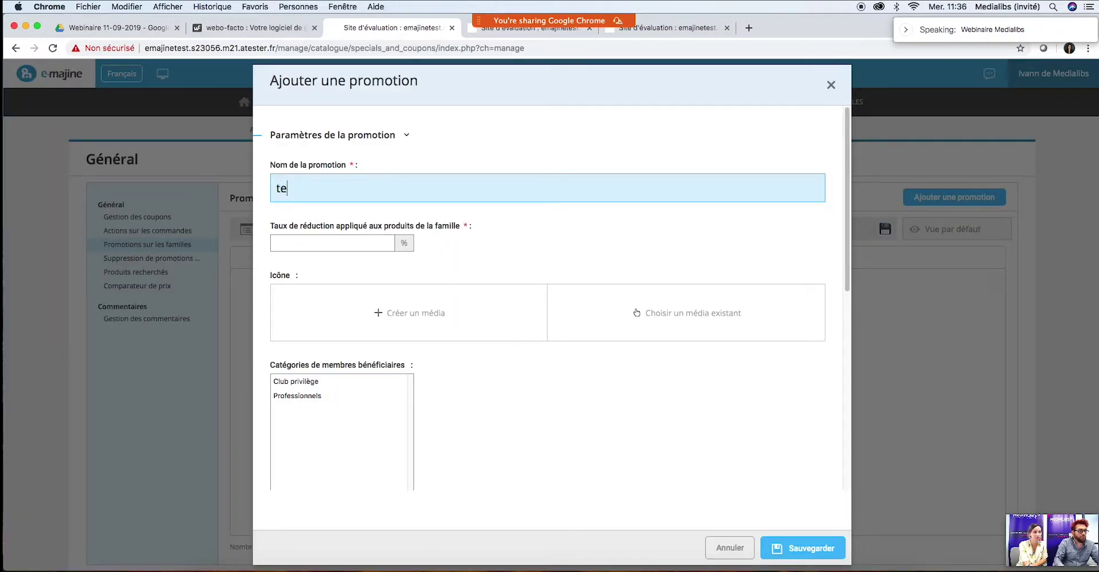
text(st promo)
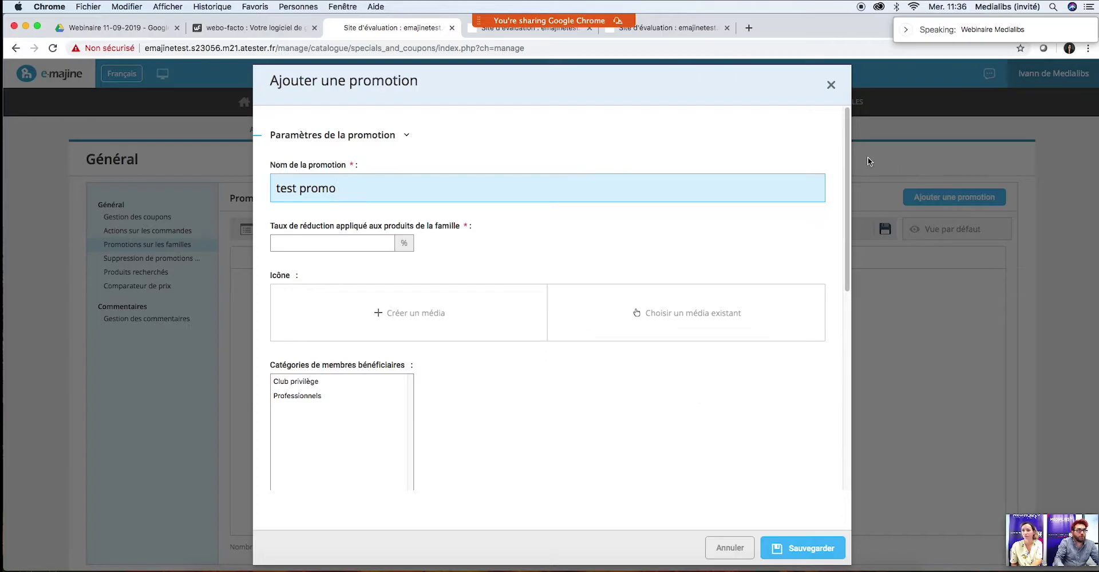
scroll(845, 161, down, 1)
drag(843, 160, 830, 295)
click(317, 261)
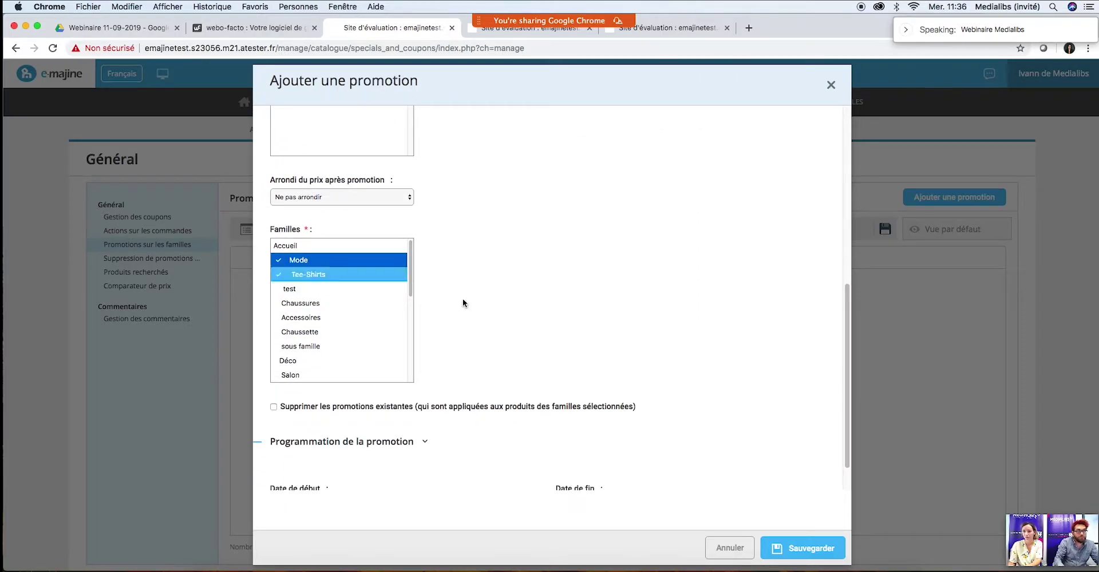
click(571, 300)
scroll(661, 315, up, 3)
click(778, 547)
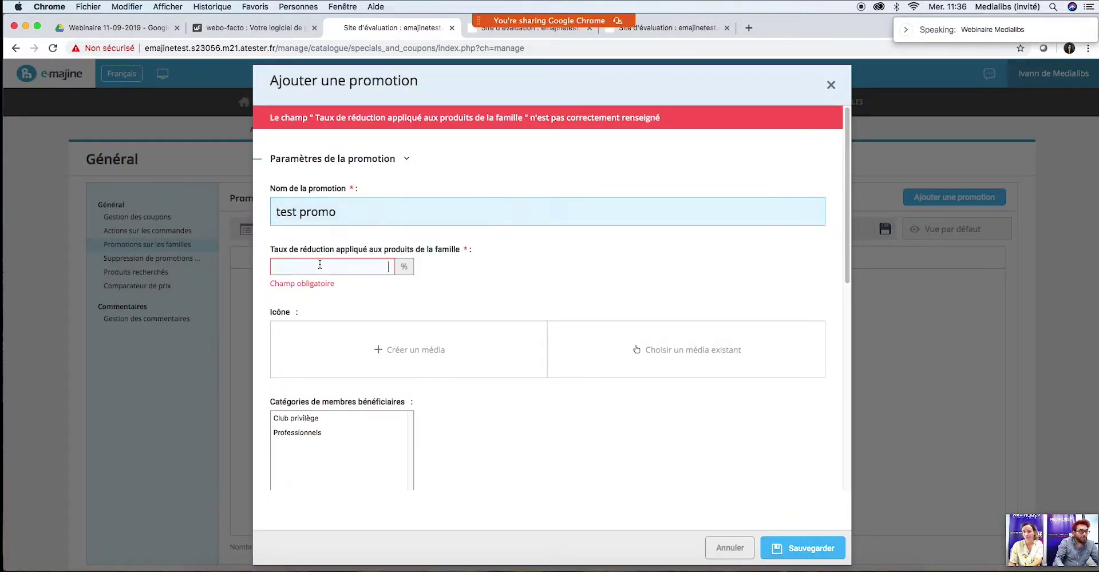
Step: Enter a 50 % discount rate and save the promotion
click(320, 264)
text(50)
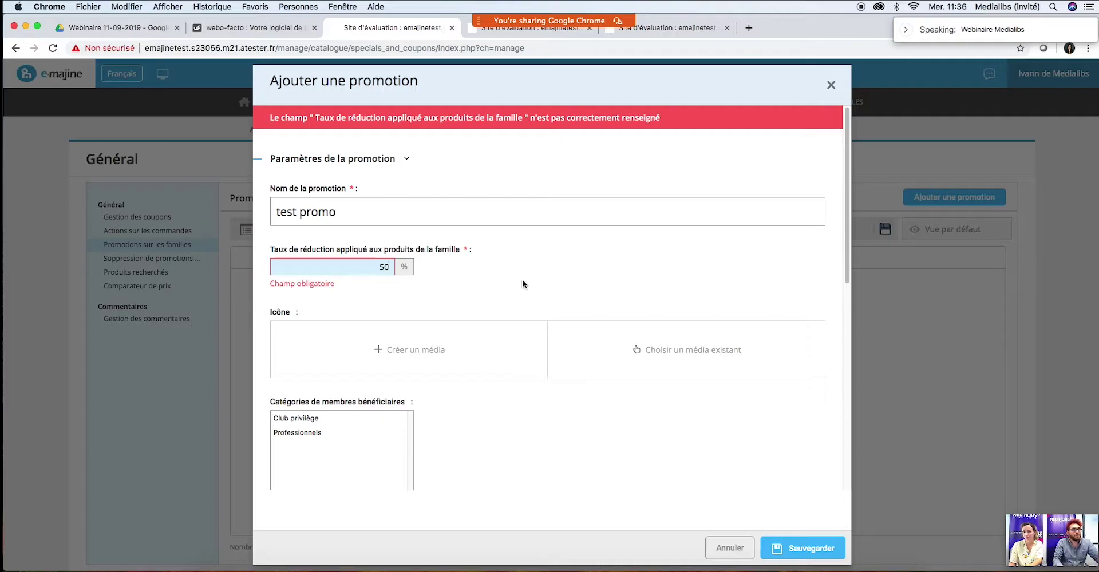
click(607, 271)
click(794, 546)
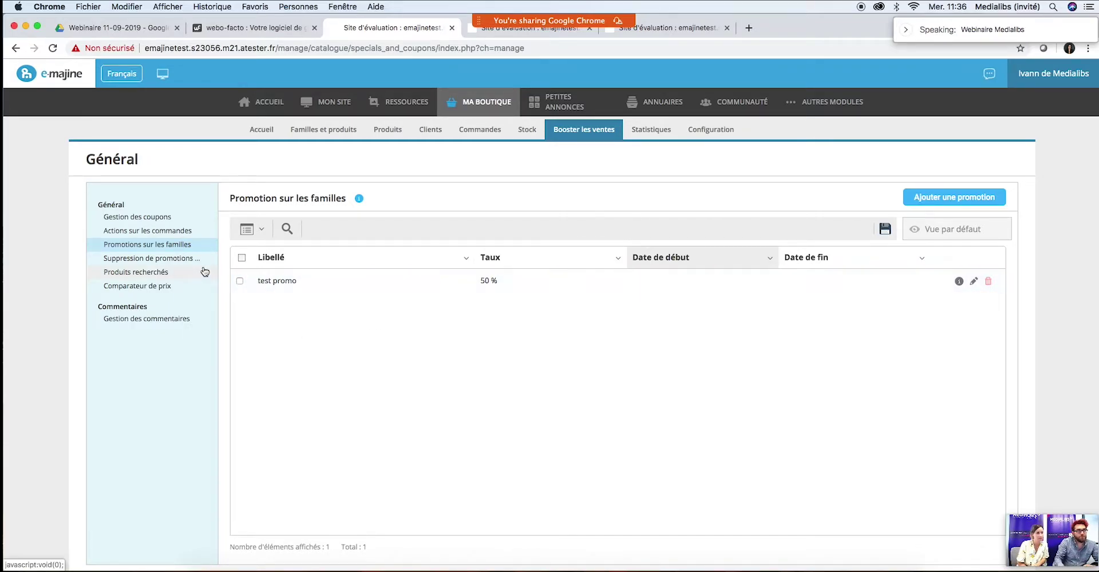
click(143, 260)
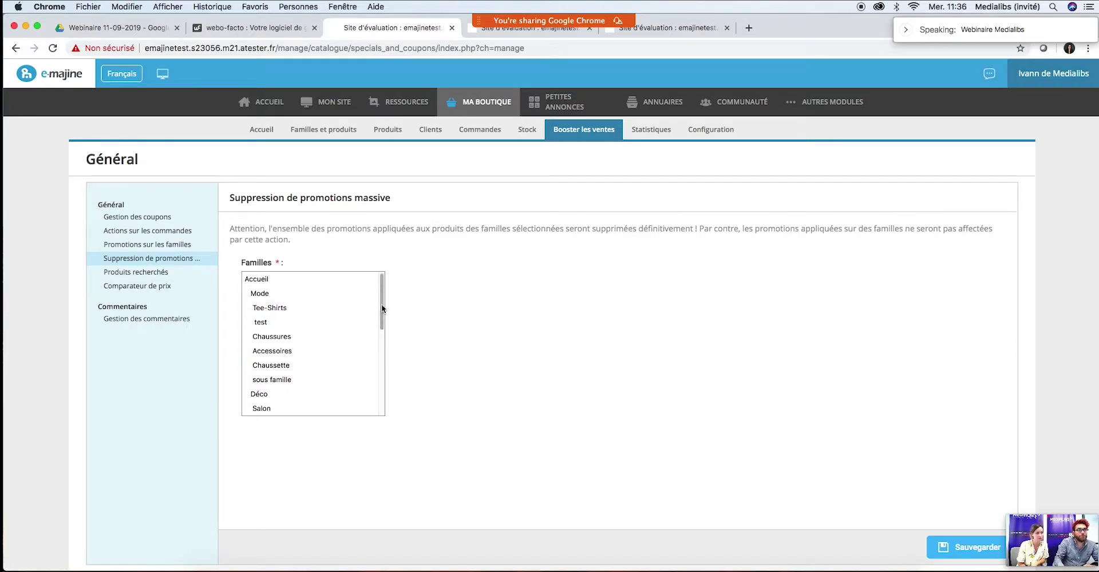
Step: Run the mass deletion of product promotions for the Mode family only
mouse_move(383, 300)
mouse_down()
mouse_move(383, 359)
mouse_move(386, 291)
mouse_up()
click(262, 380)
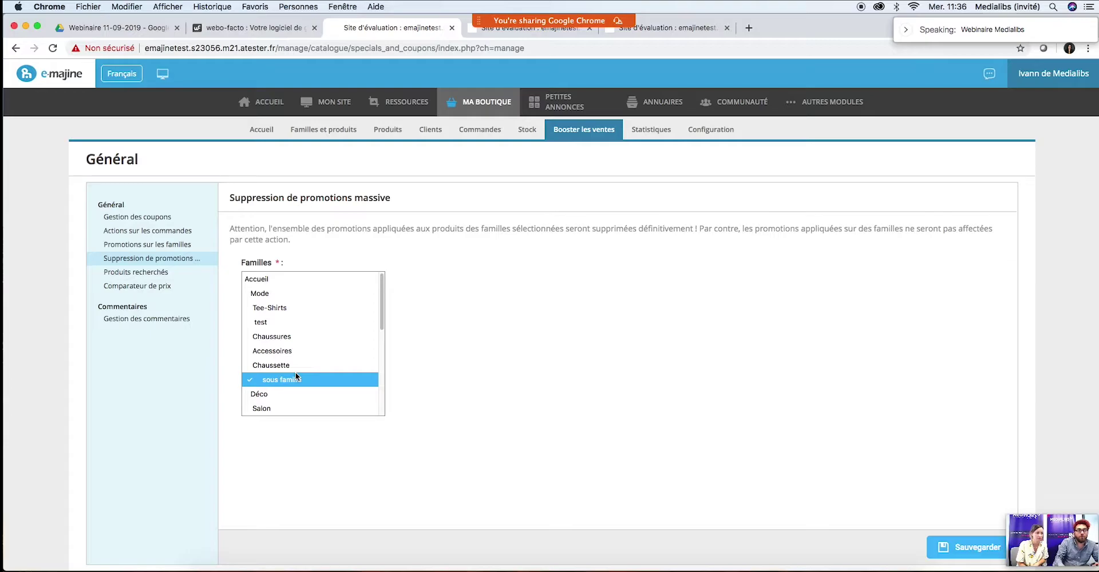
click(335, 376)
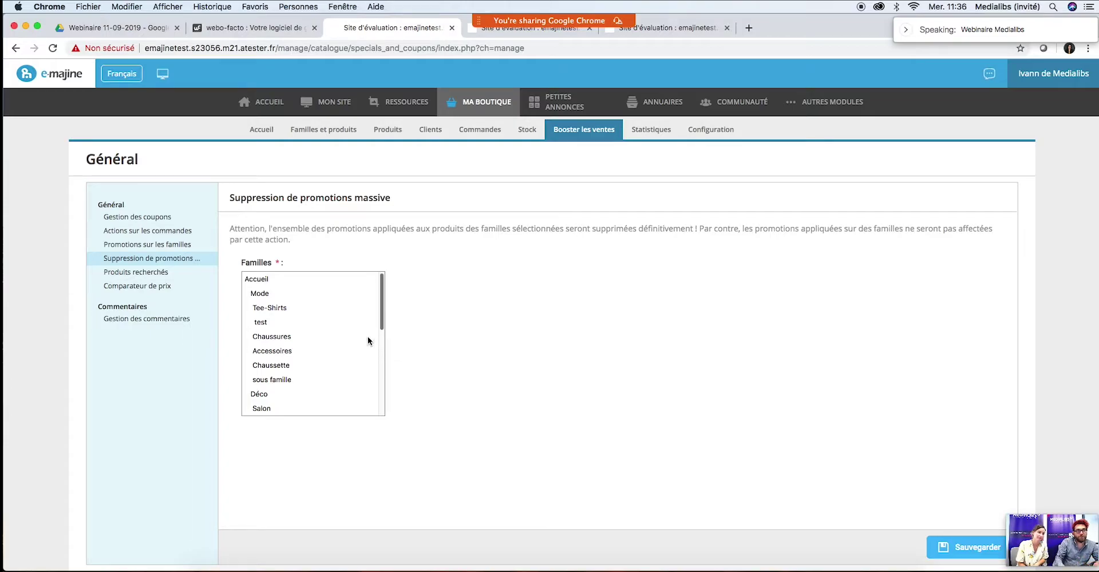
click(287, 296)
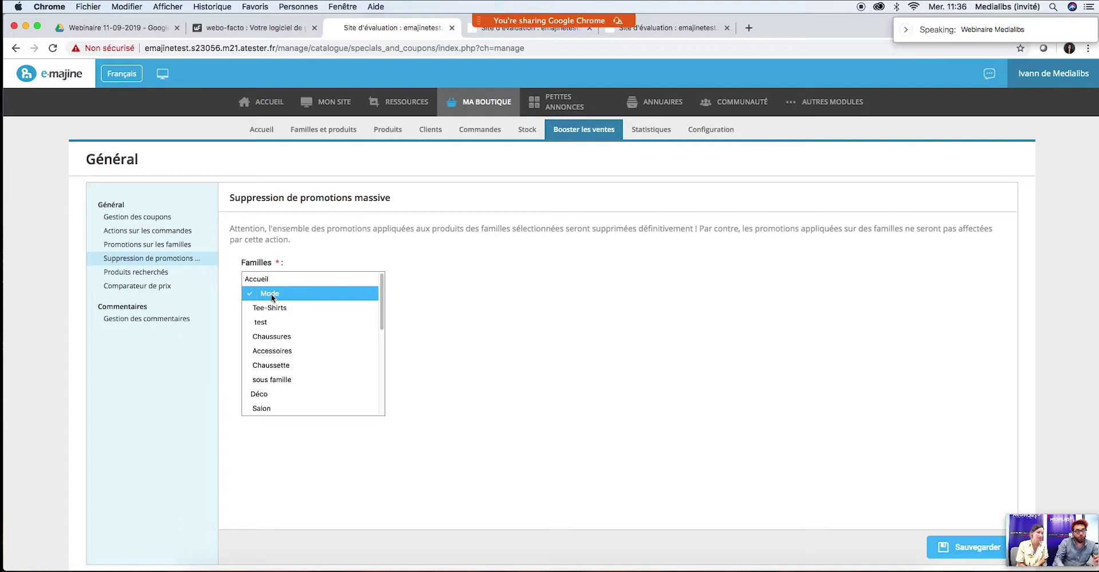
click(312, 296)
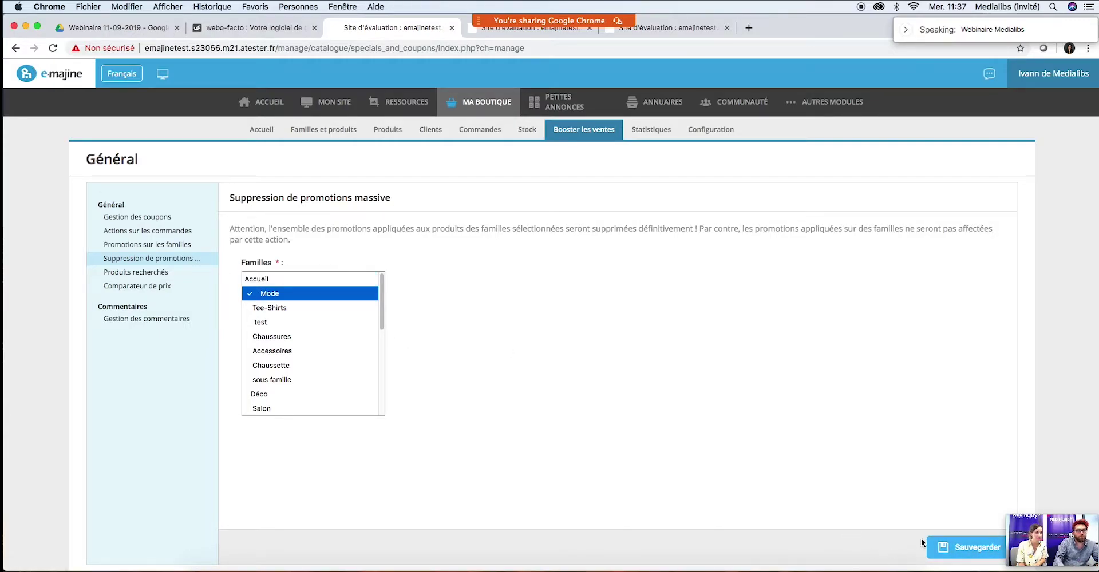
click(967, 547)
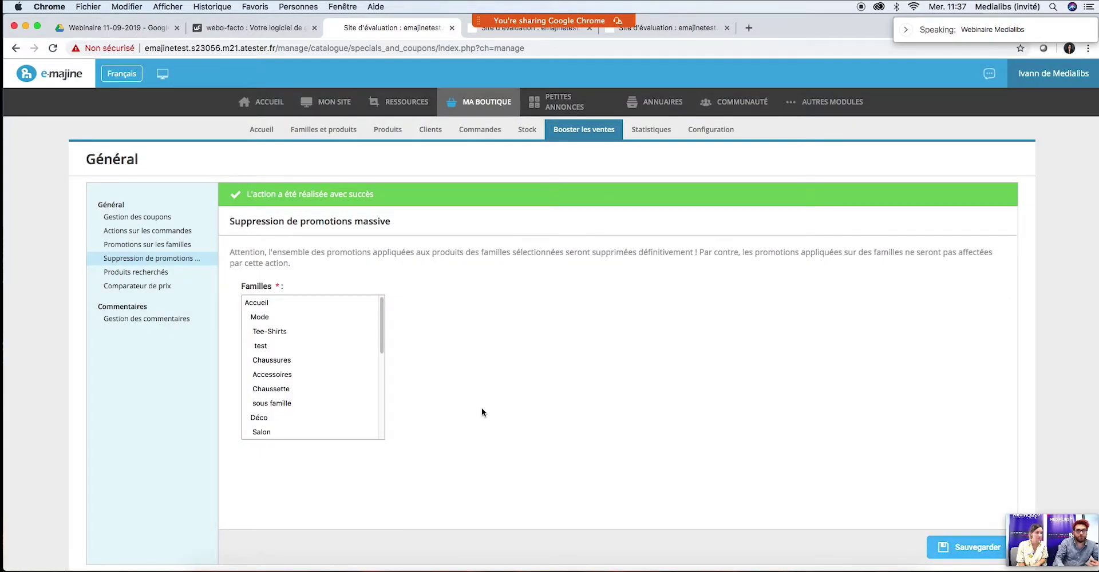
Step: Return to Promotions sur les familles, then switch to the product list tab
click(252, 320)
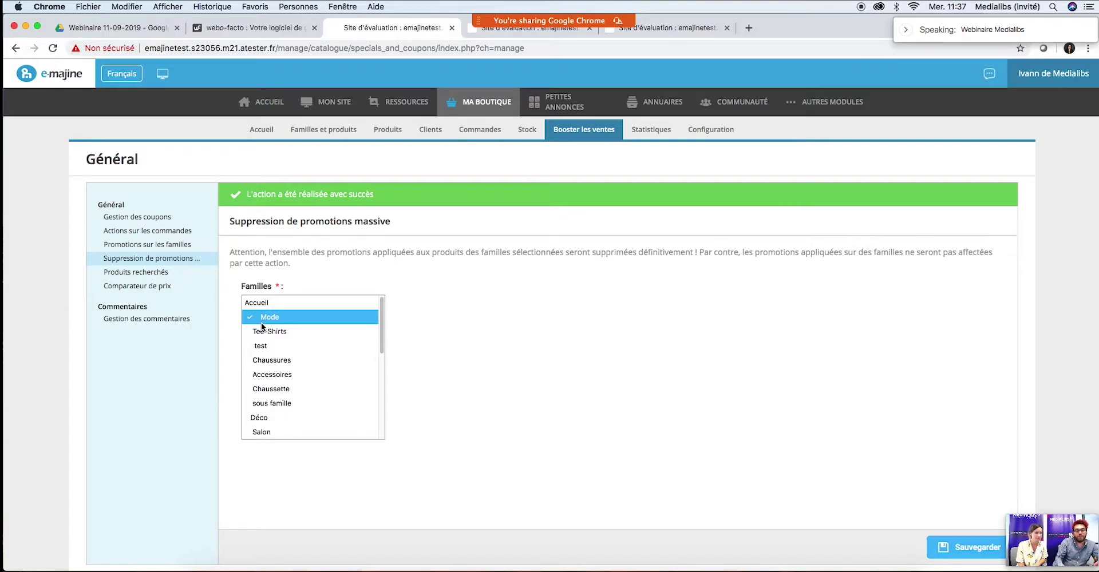
click(133, 243)
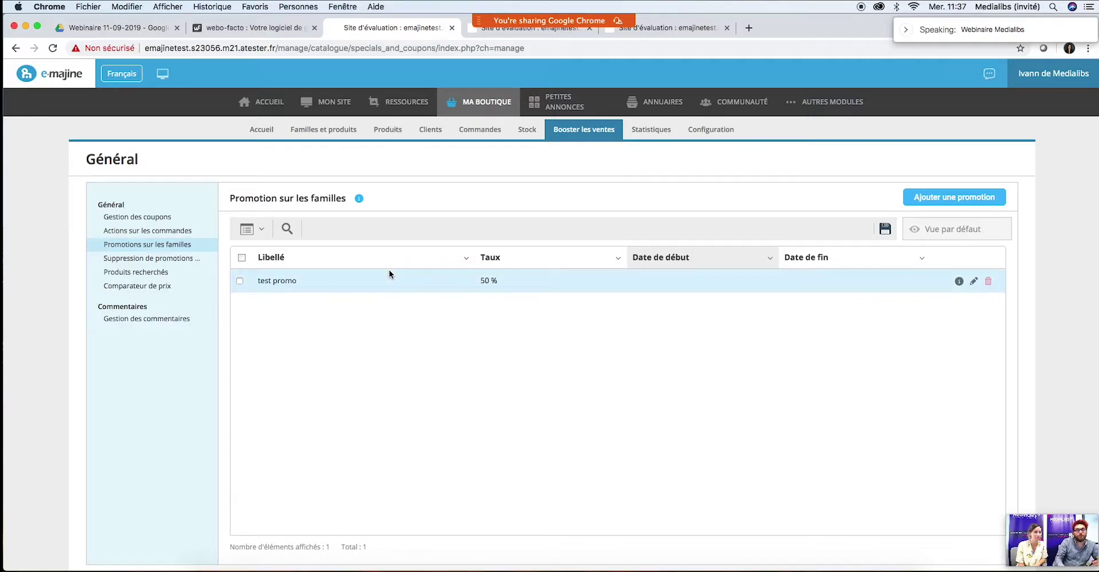
click(502, 33)
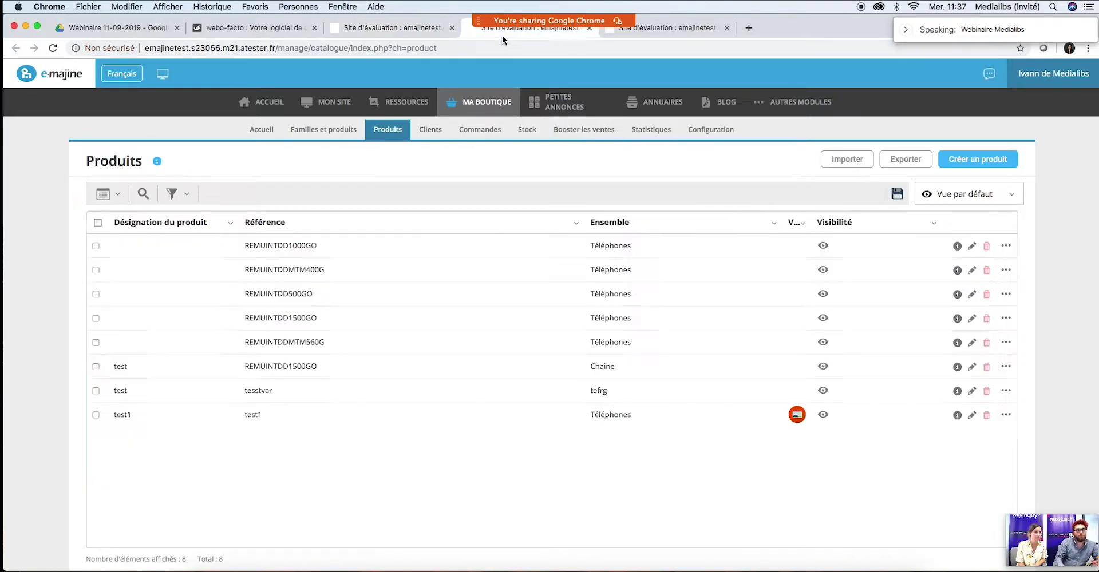
Step: Check the first product's Promotions tab in its editor, then close the editor
click(971, 246)
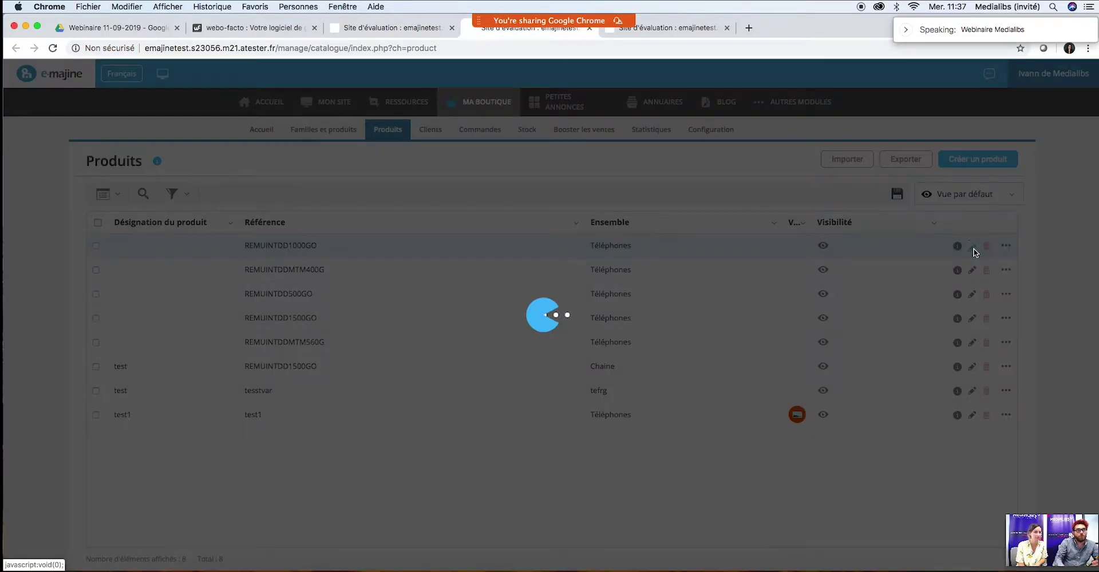
click(503, 112)
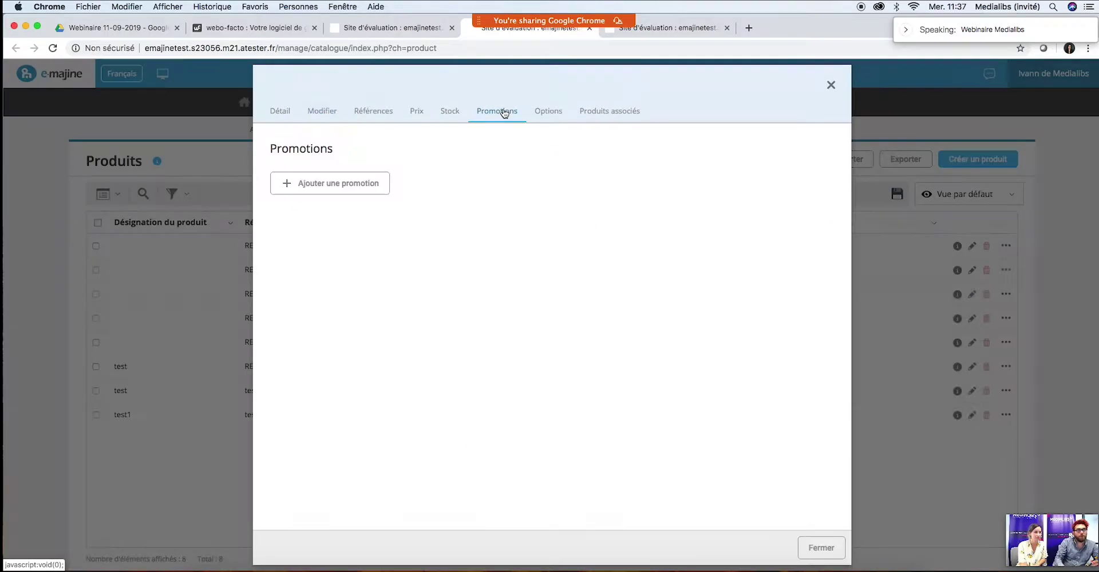
click(831, 85)
Step: Close the extra e-majine site tabs and return to the E-majine test project page in webo-facto
click(393, 27)
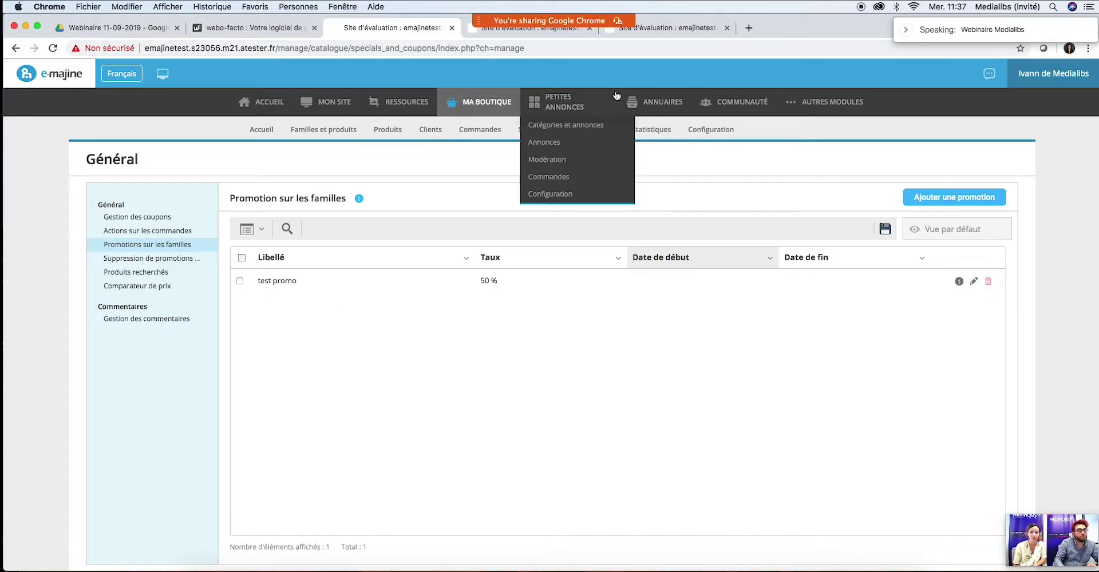
click(590, 28)
click(590, 28)
mouse_move(487, 102)
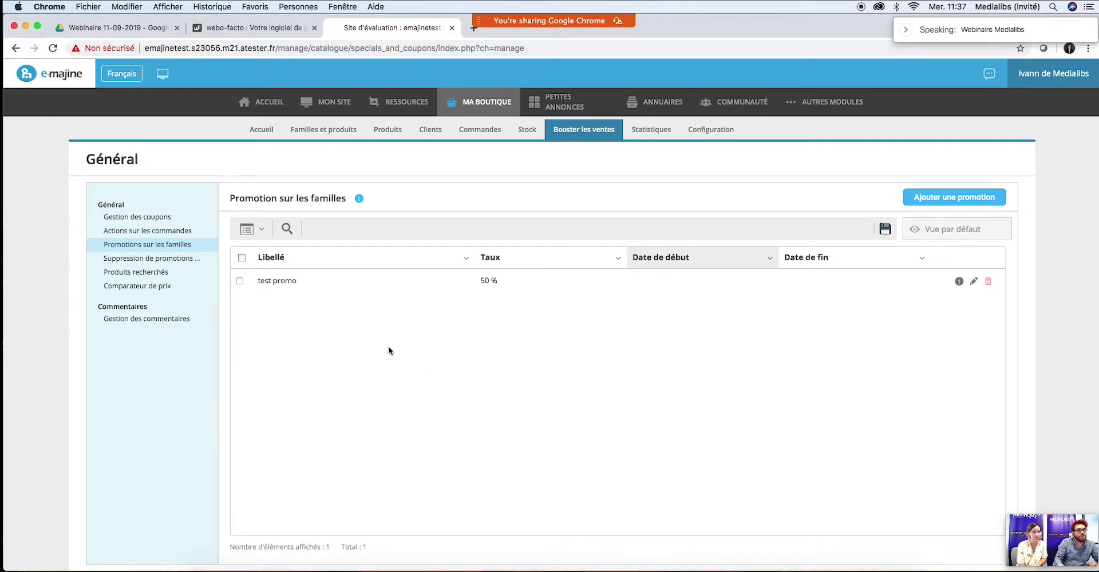
click(223, 26)
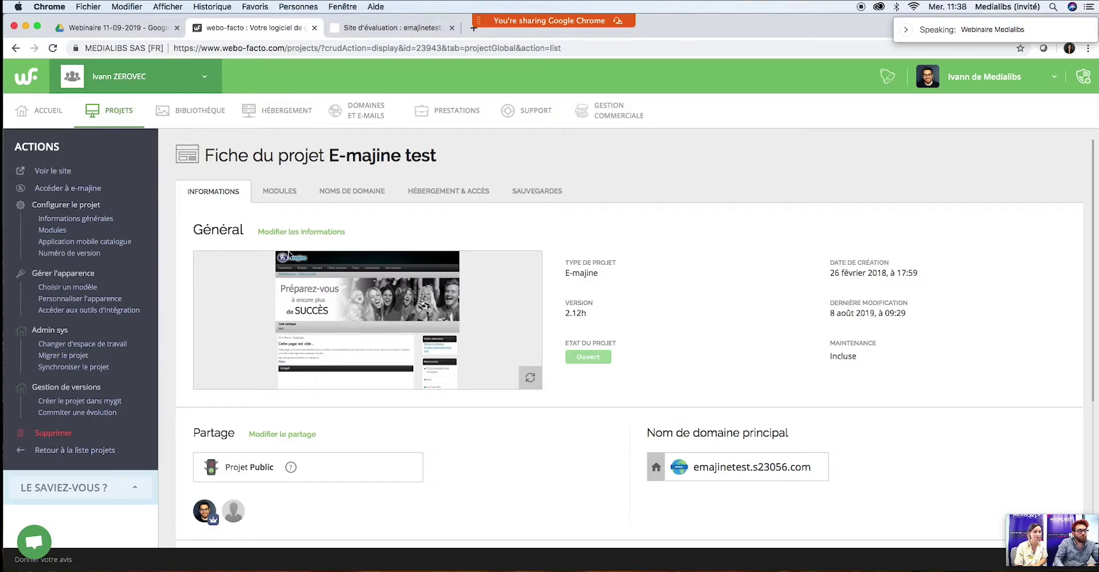
Step: Go through Modules, Modifier les modules and Catalogue > Options to reach Modules de paiement for E-majine test
click(287, 198)
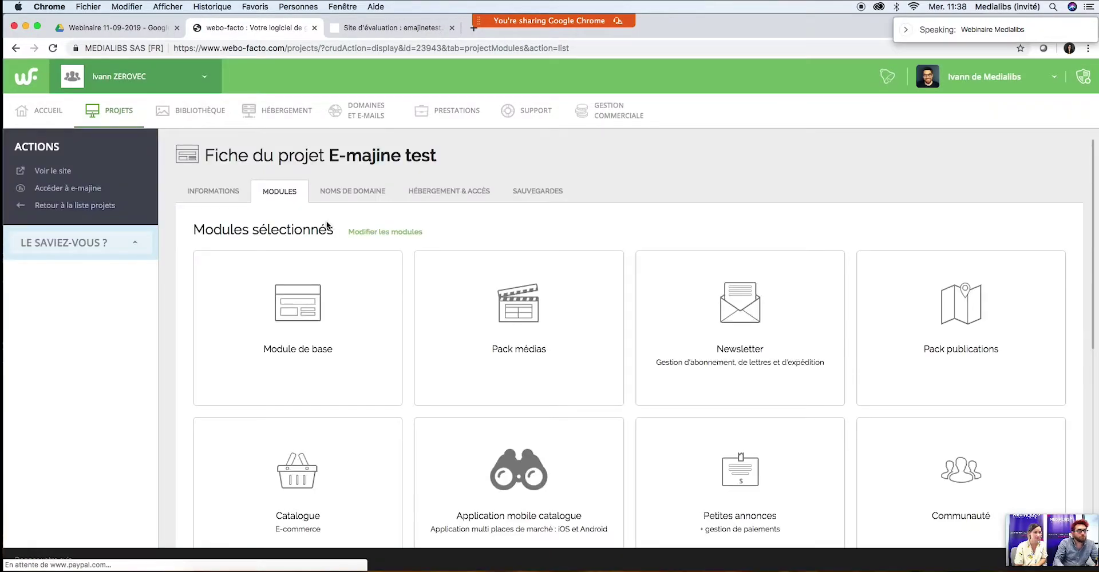
click(385, 232)
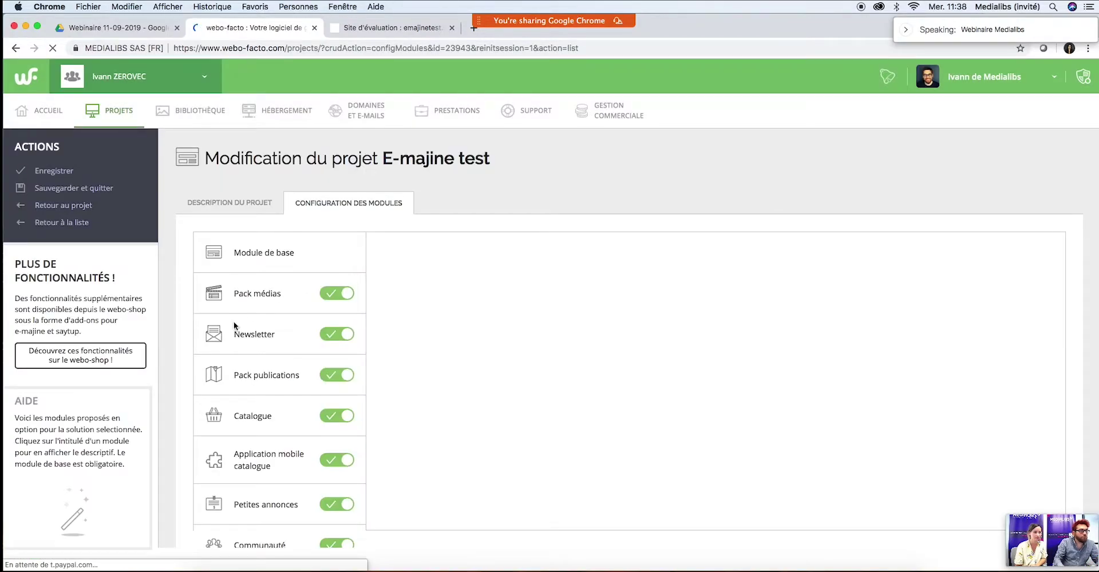
click(258, 421)
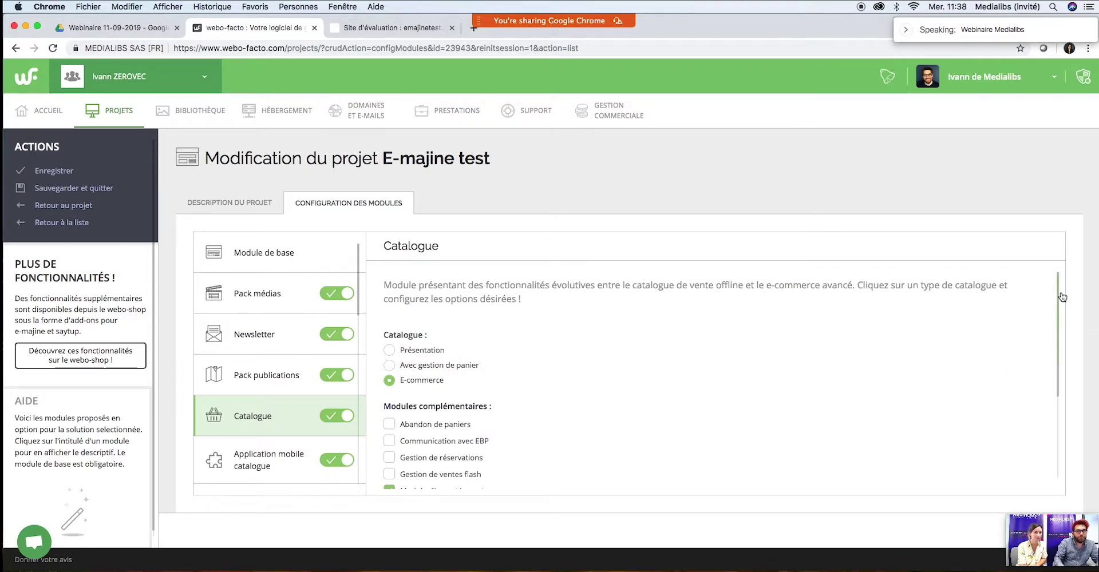
scroll(1060, 312, down, 1)
scroll(1060, 311, down, 5)
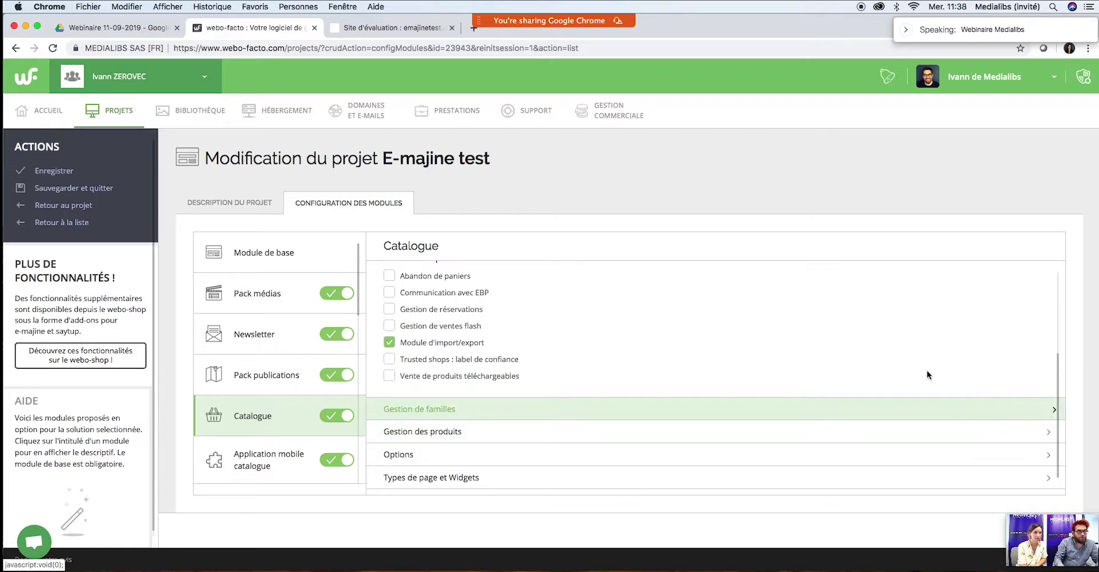
click(411, 457)
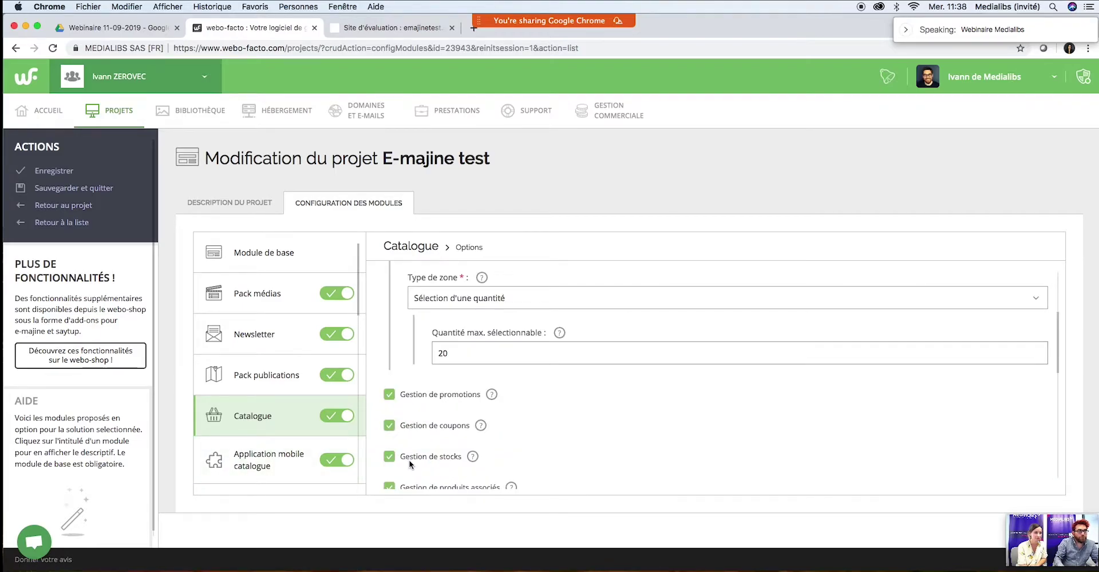
scroll(559, 419, up, 5)
scroll(582, 420, down, 5)
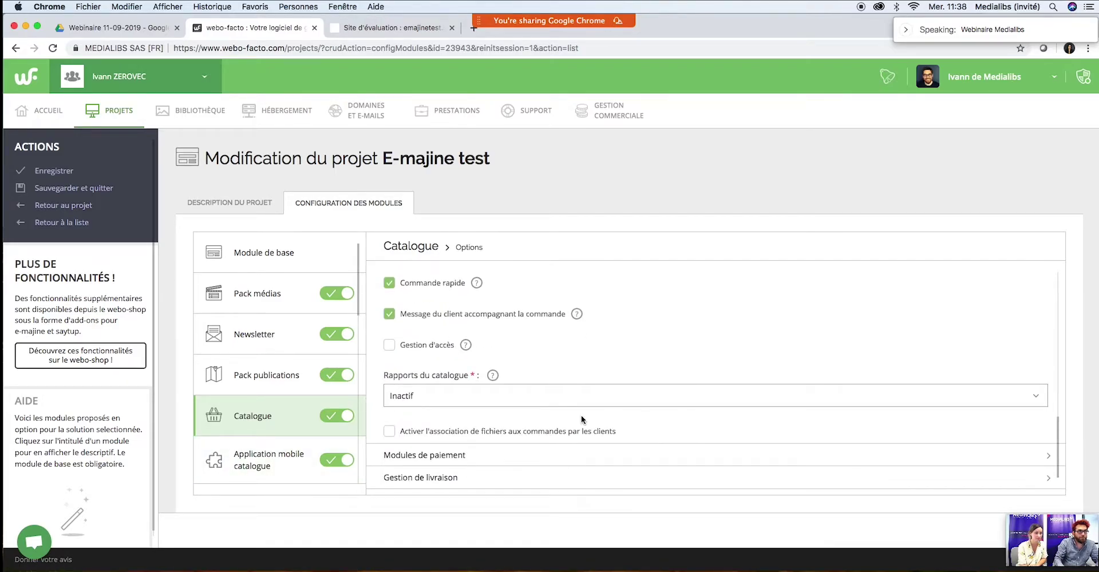
click(435, 458)
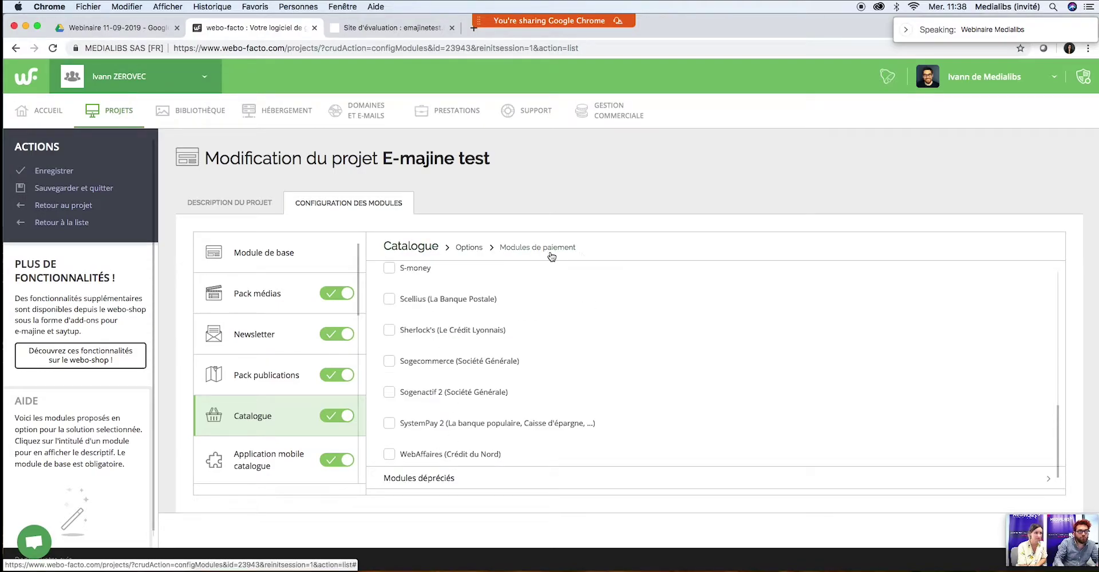
Step: Tick Monetico Paiement and Paypal and scroll through the full list of catalogue payment providers
drag(1059, 421, 1059, 275)
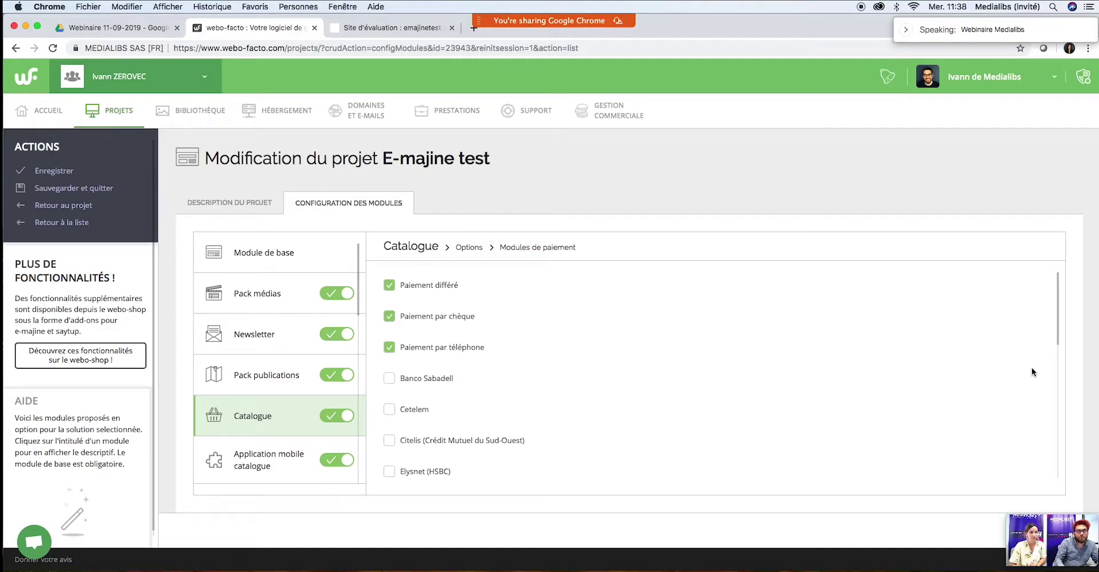
drag(1059, 312, 1061, 290)
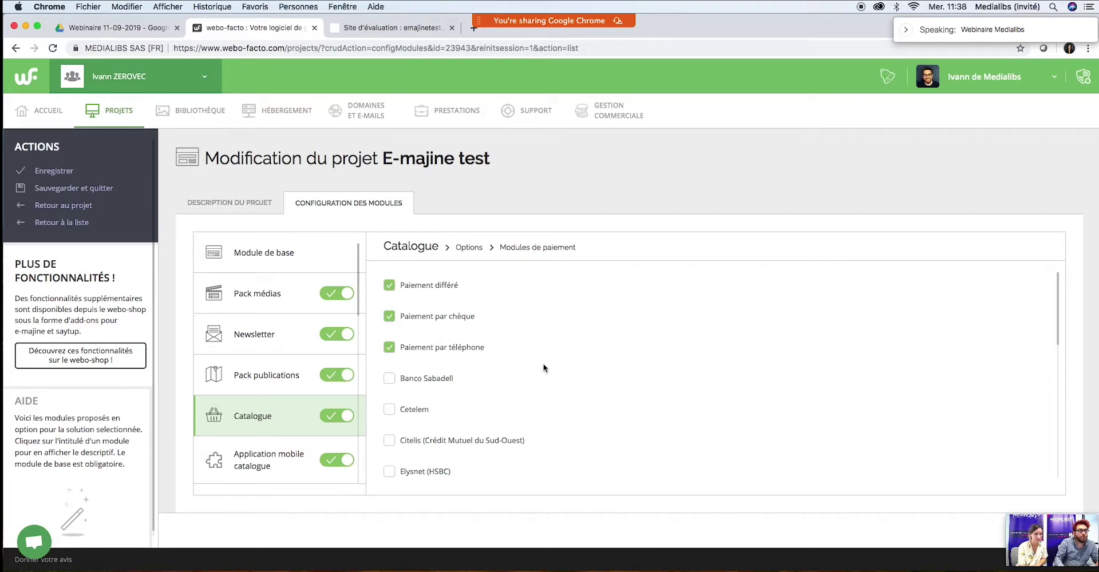
drag(1059, 287, 1049, 357)
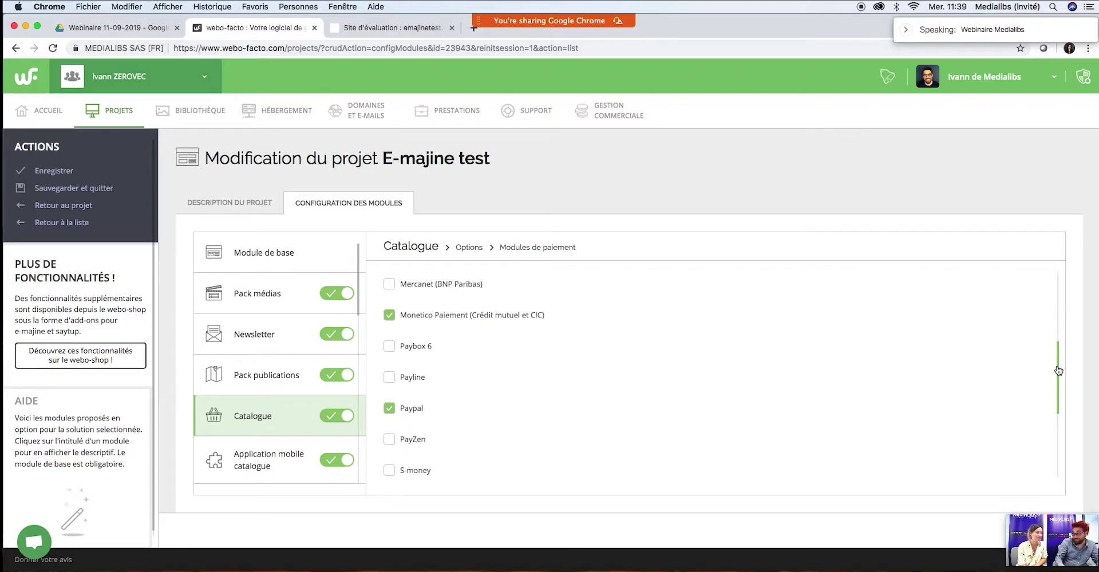
drag(1058, 371, 1058, 325)
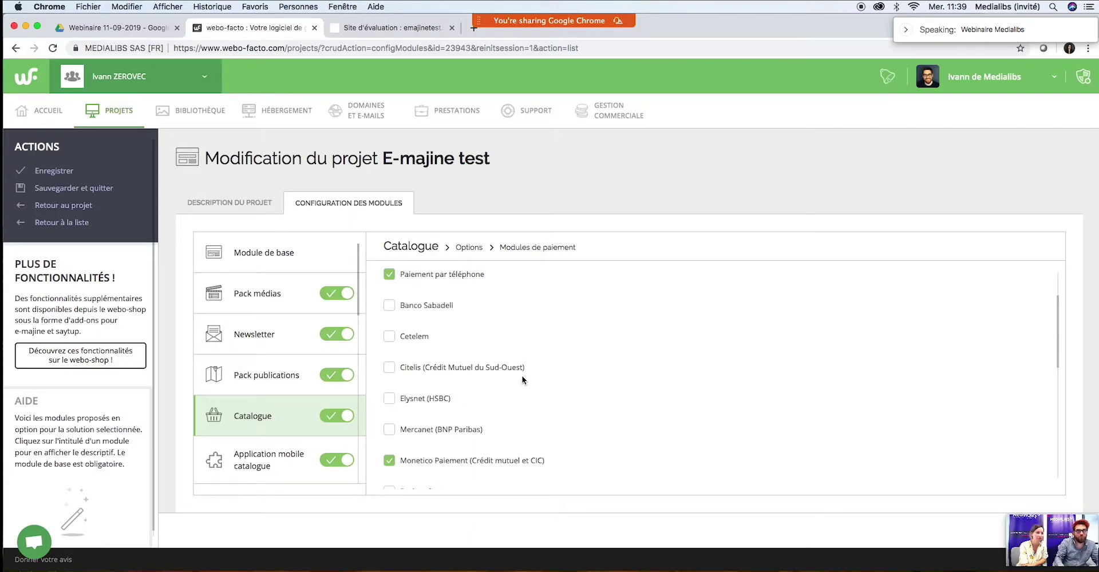
drag(1056, 310, 1054, 336)
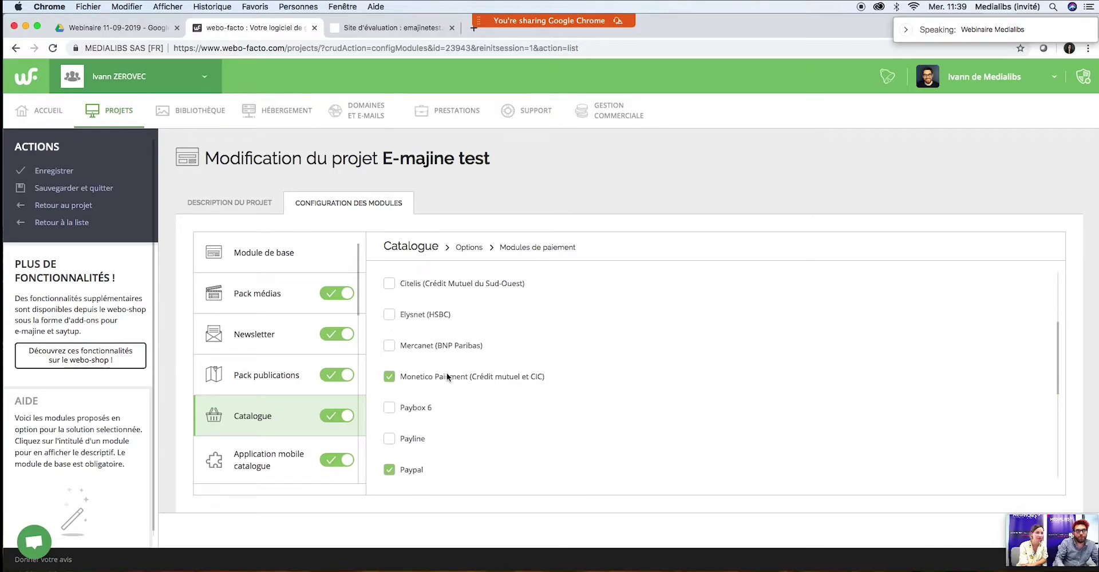
drag(1058, 351, 1051, 432)
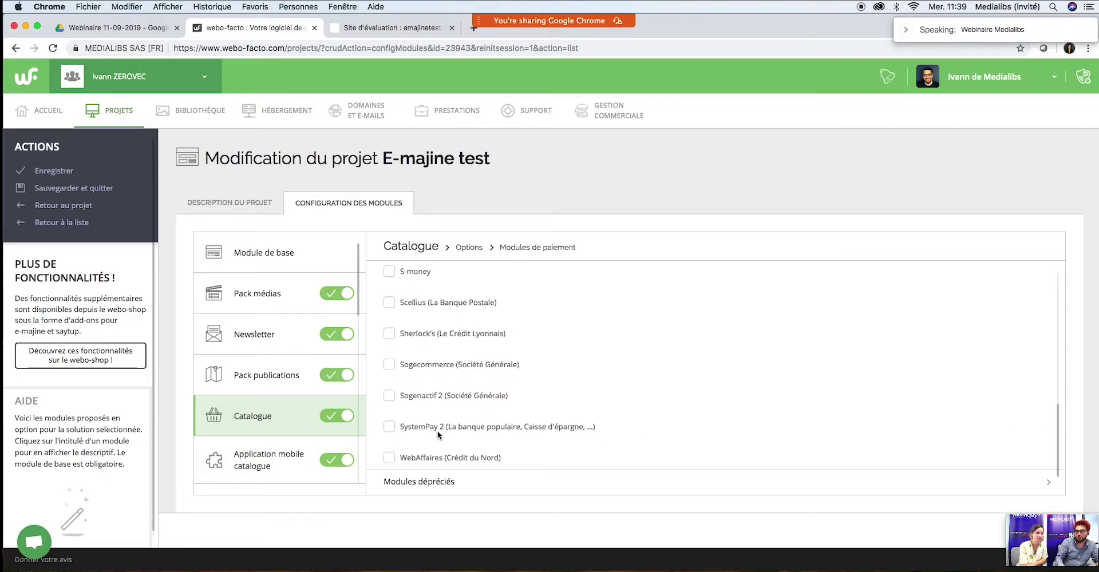
drag(1055, 412, 1056, 333)
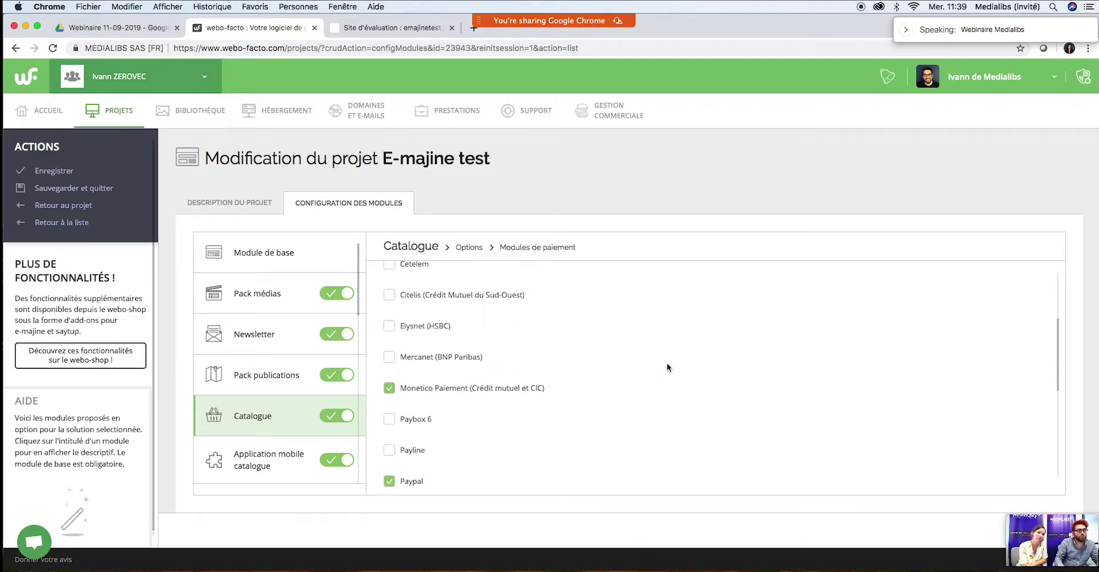
drag(1057, 345, 1057, 379)
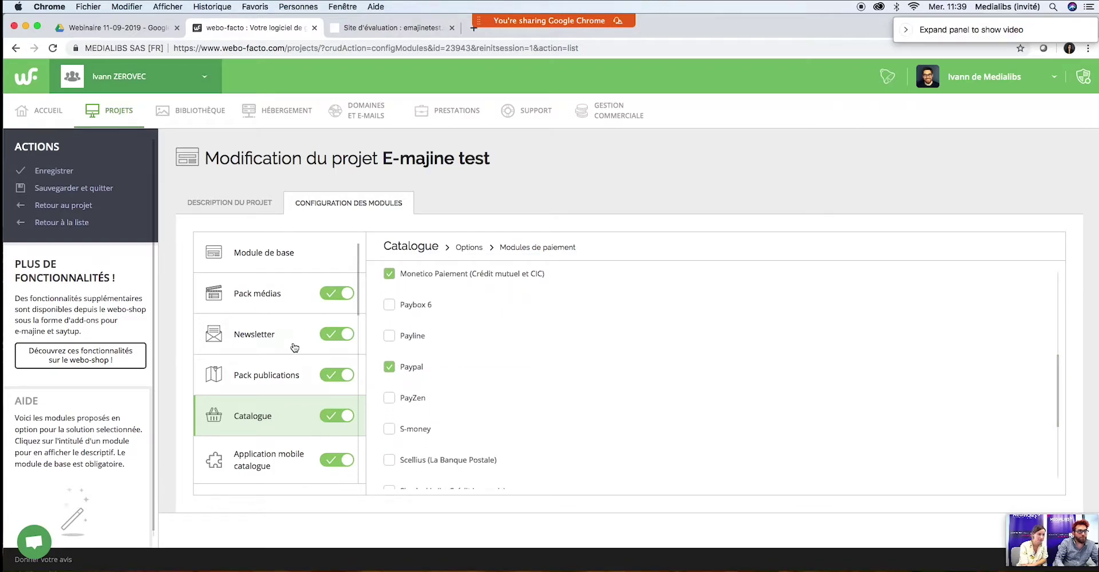
scroll(604, 387, down, 5)
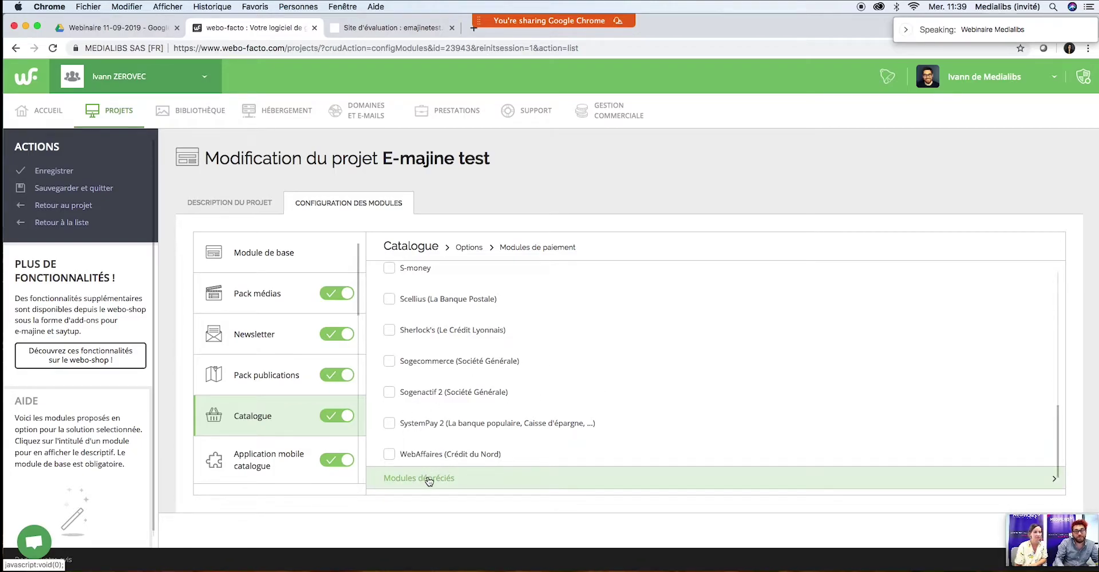
Step: Look through the Modules dépréciés list of deprecated payment modules
click(429, 480)
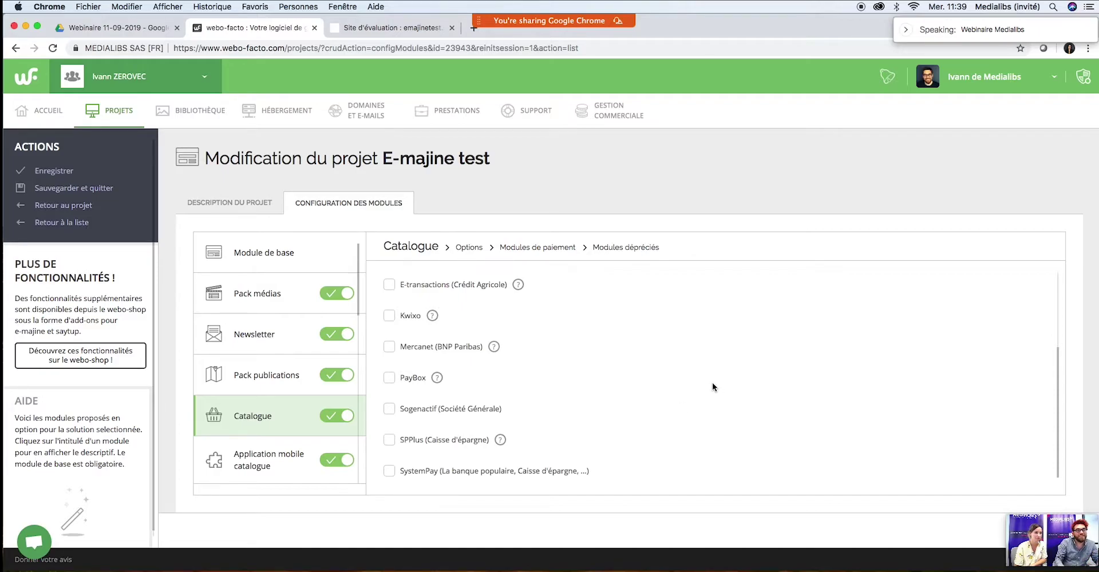
drag(1057, 375, 1053, 274)
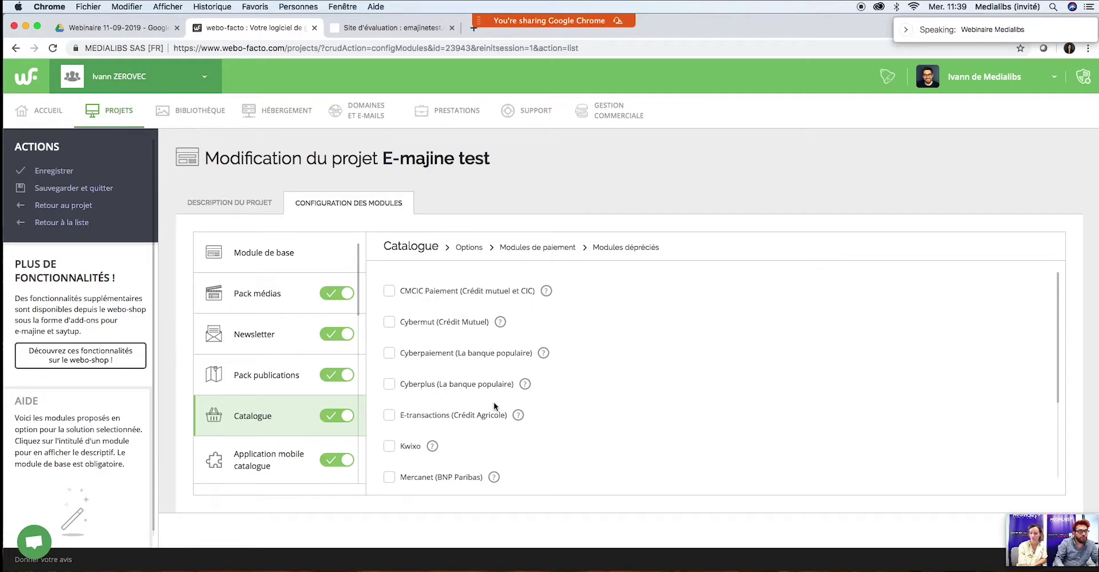
drag(1060, 311, 1059, 384)
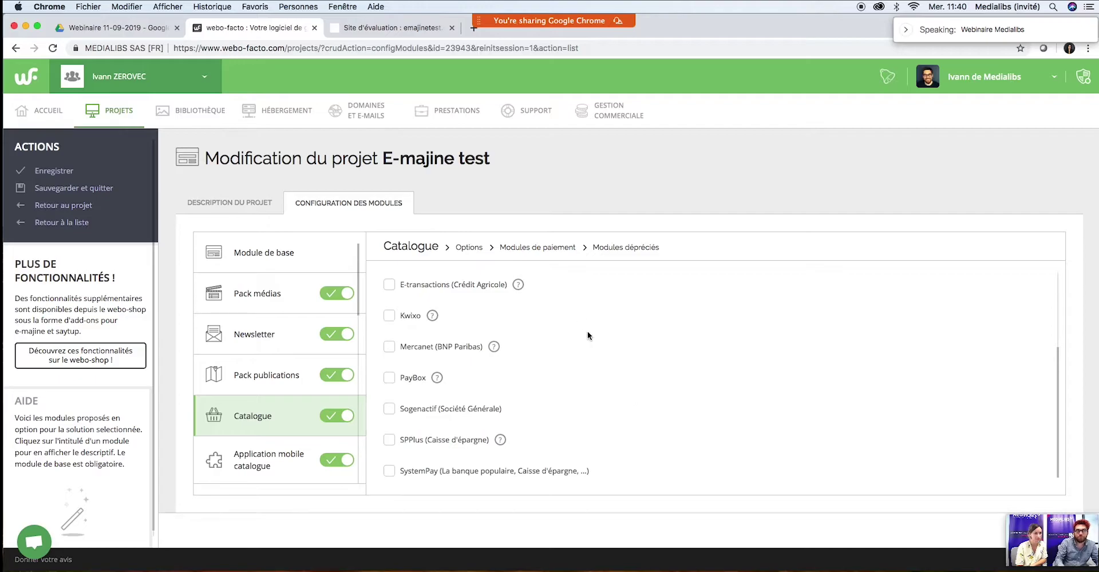
Step: Back on Modules de paiement, untick telephone payment, keeping cheque, Monetico Paiement and Paypal
click(544, 247)
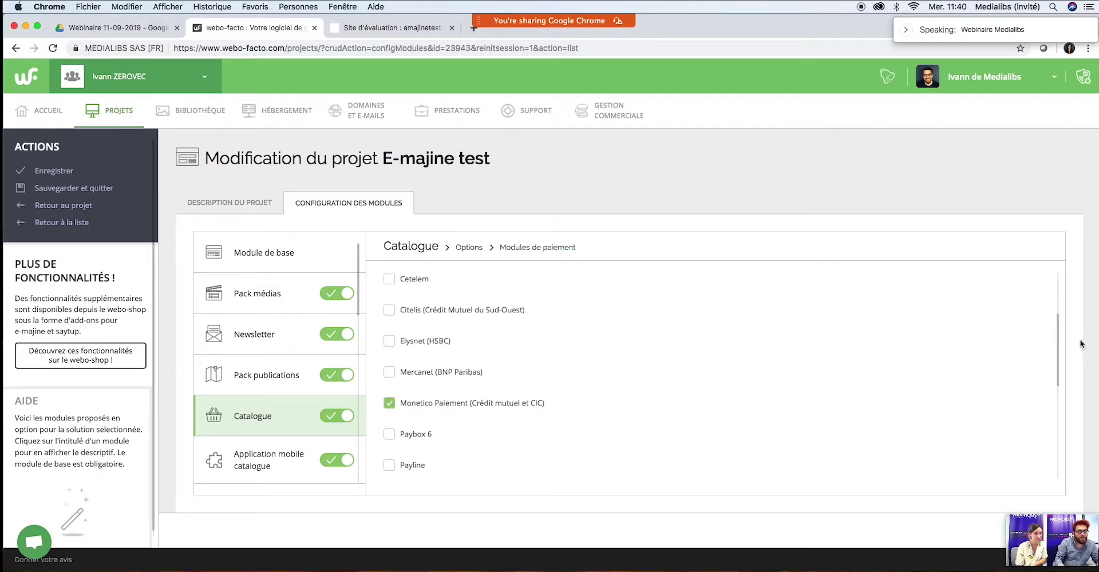
drag(1060, 340, 1060, 287)
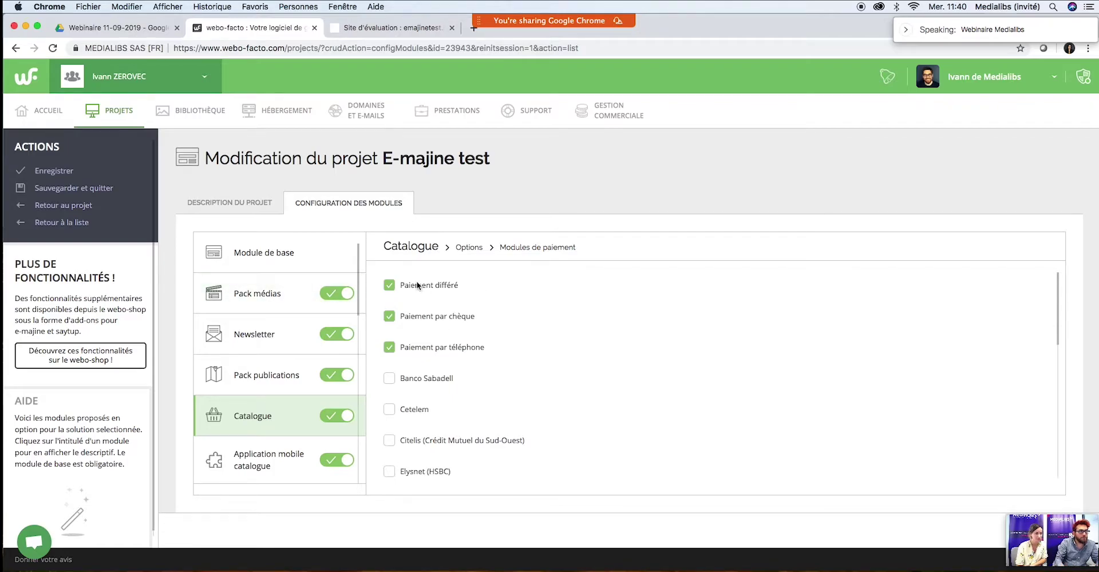
click(391, 348)
drag(1056, 299, 1059, 359)
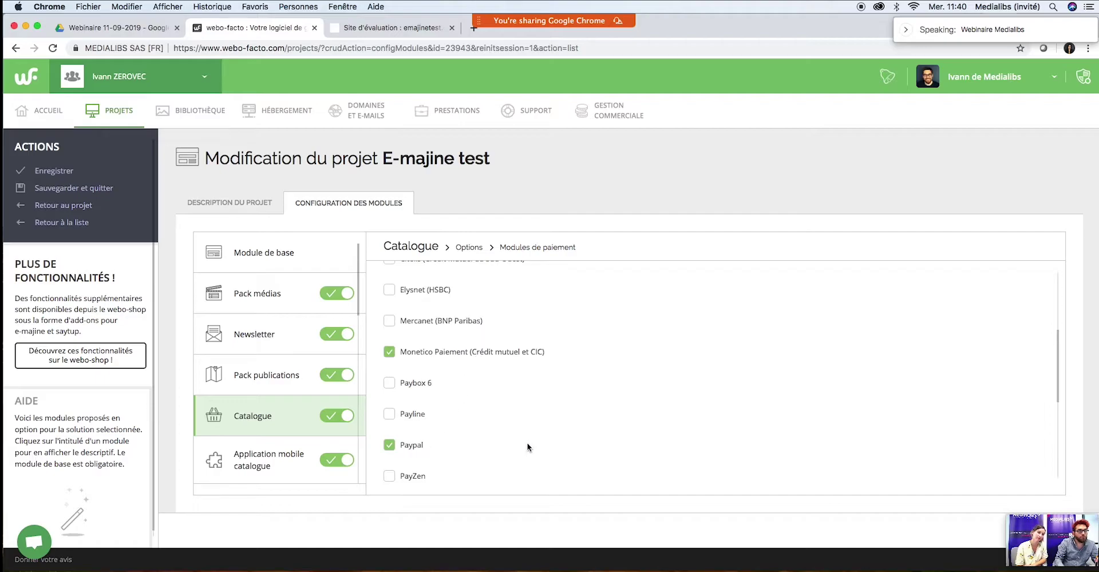
scroll(878, 418, up, 4)
scroll(877, 418, down, 10)
scroll(815, 427, up, 5)
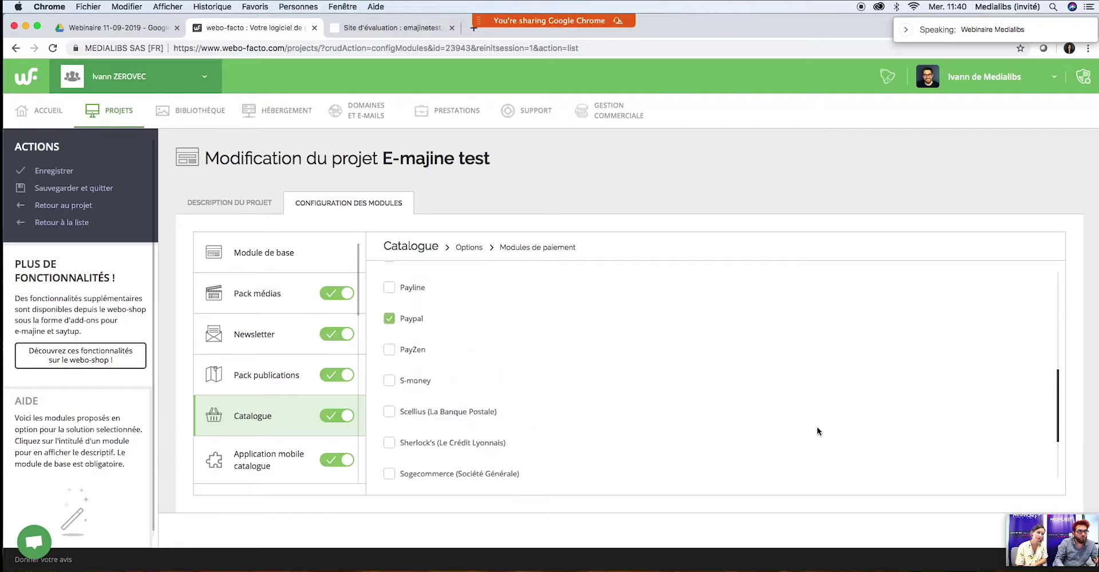
scroll(681, 401, up, 1)
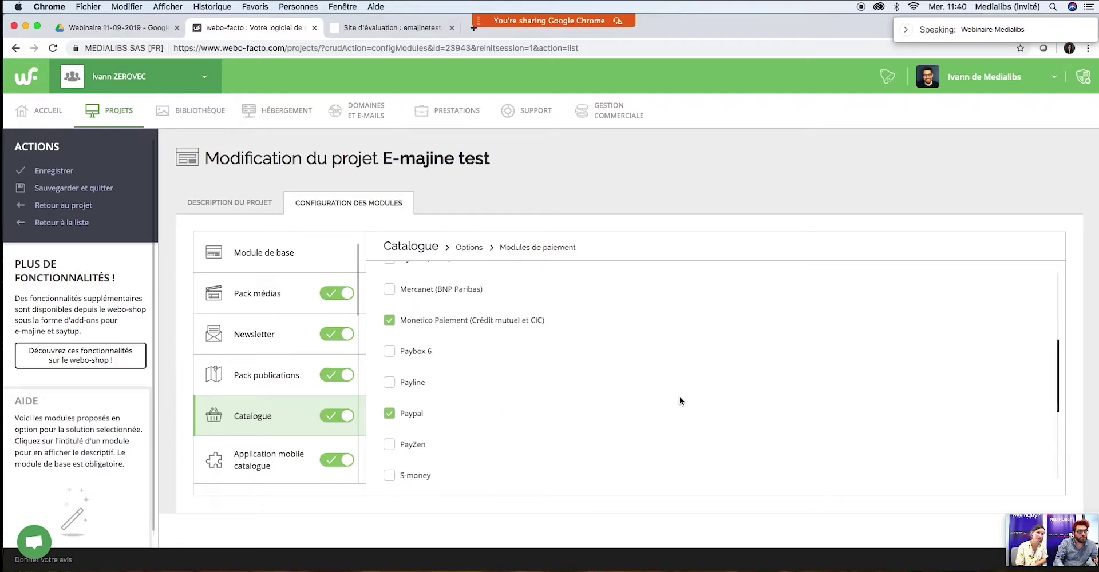
Step: Acknowledge the technical notice, switch off Application mobile catalogue, and save the module configuration
click(78, 191)
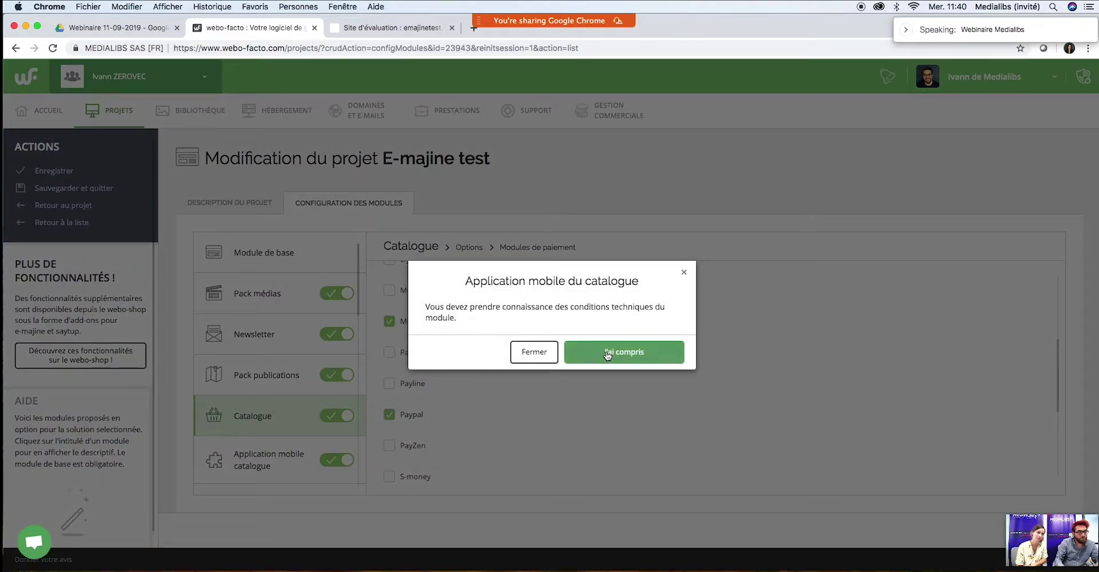
click(607, 354)
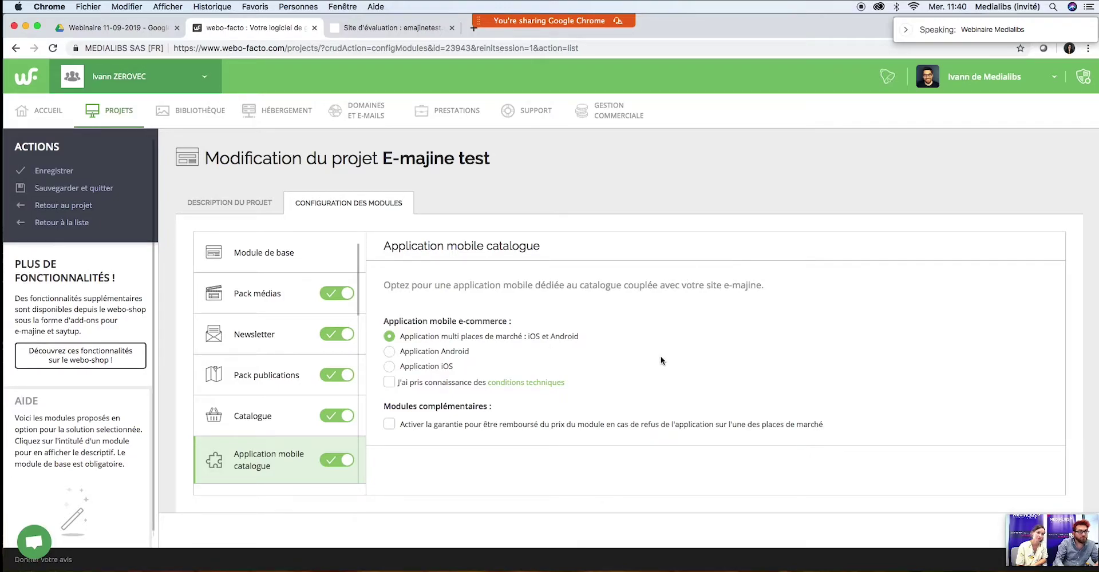
click(350, 461)
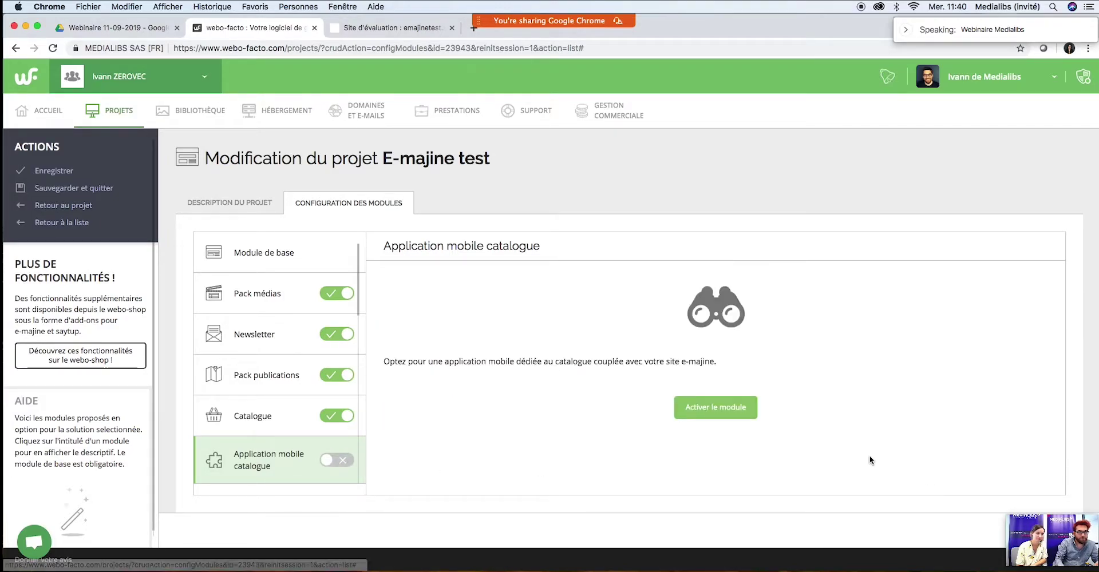
click(69, 188)
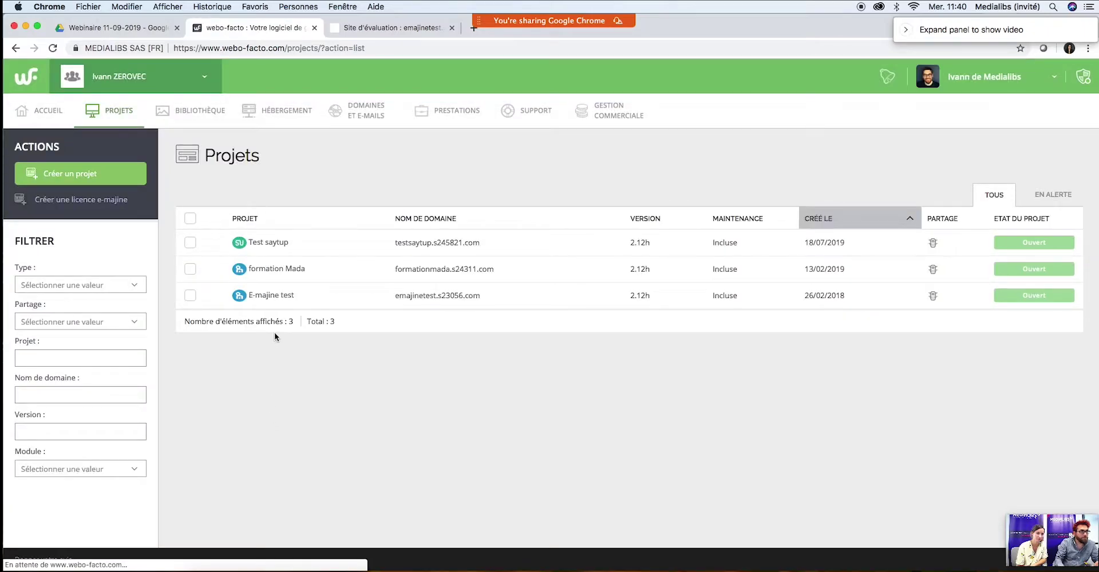
Step: Reopen E-majine test's module editor at Catalogue > Options > Modules de paiement
click(277, 298)
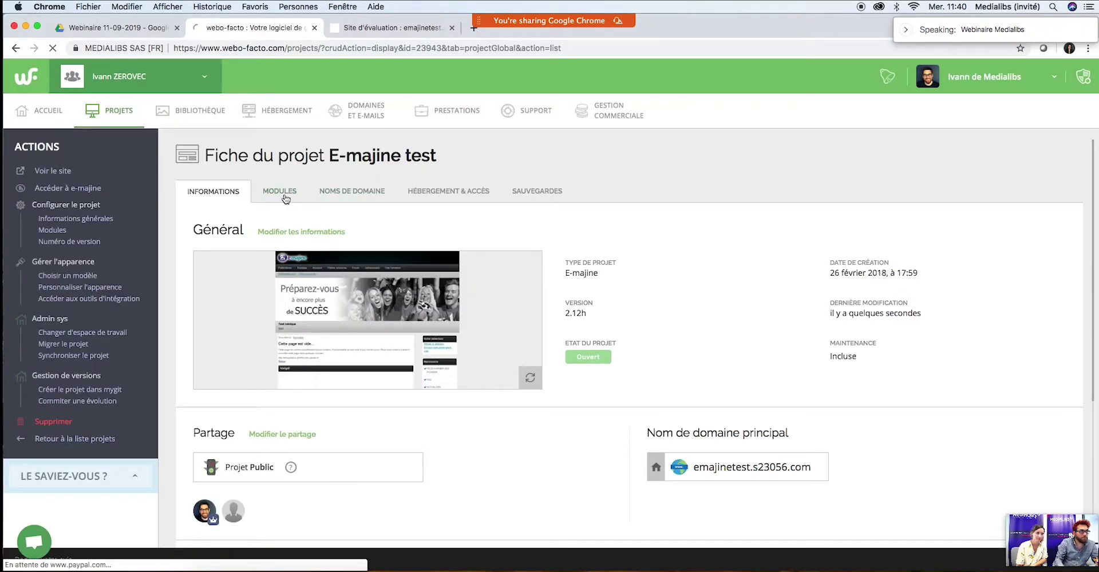
click(285, 195)
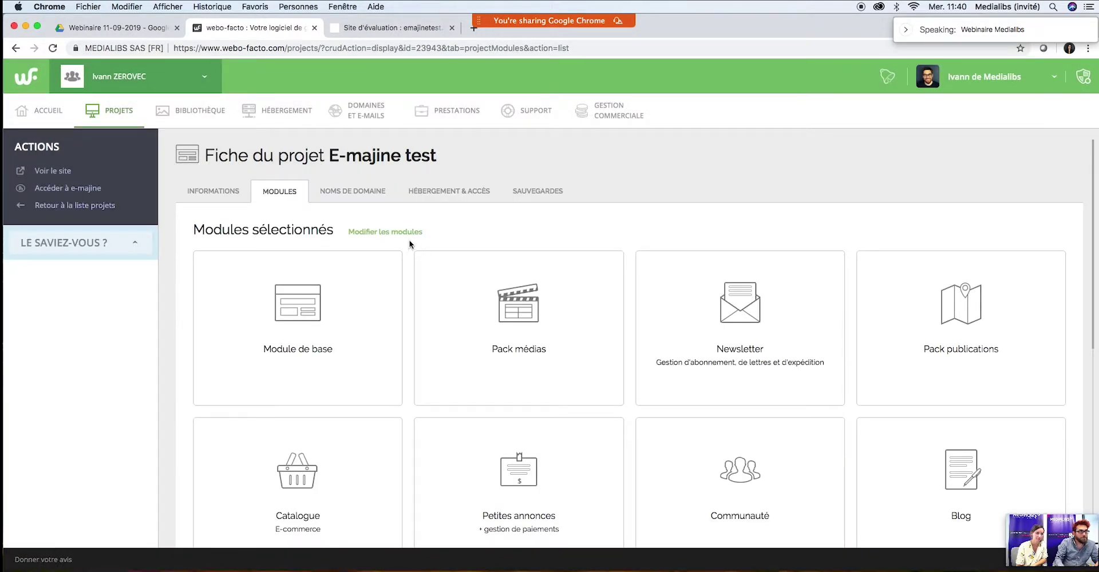
click(398, 233)
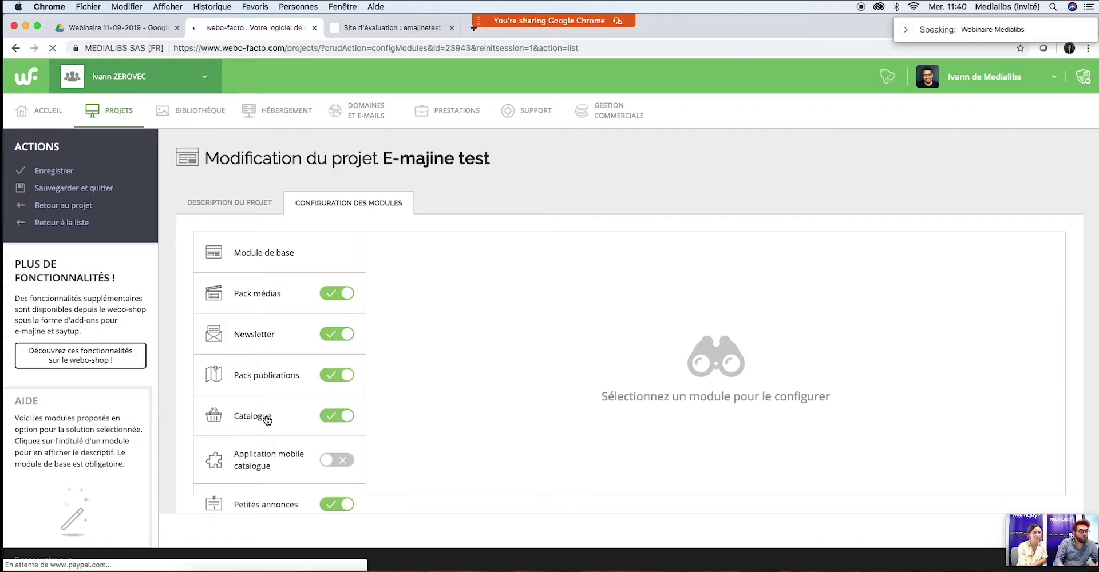
click(254, 416)
scroll(492, 423, down, 5)
click(427, 456)
scroll(528, 402, down, 5)
click(438, 460)
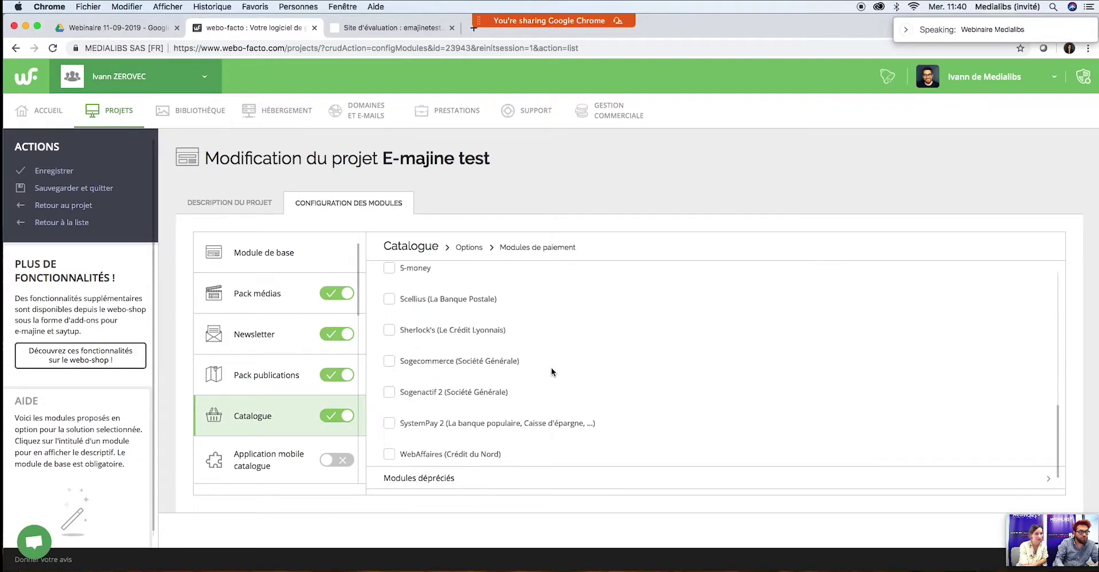
Step: Scroll the payment modules list to confirm chèque, Monetico Paiement and Paypal are ticked
scroll(572, 352, up, 10)
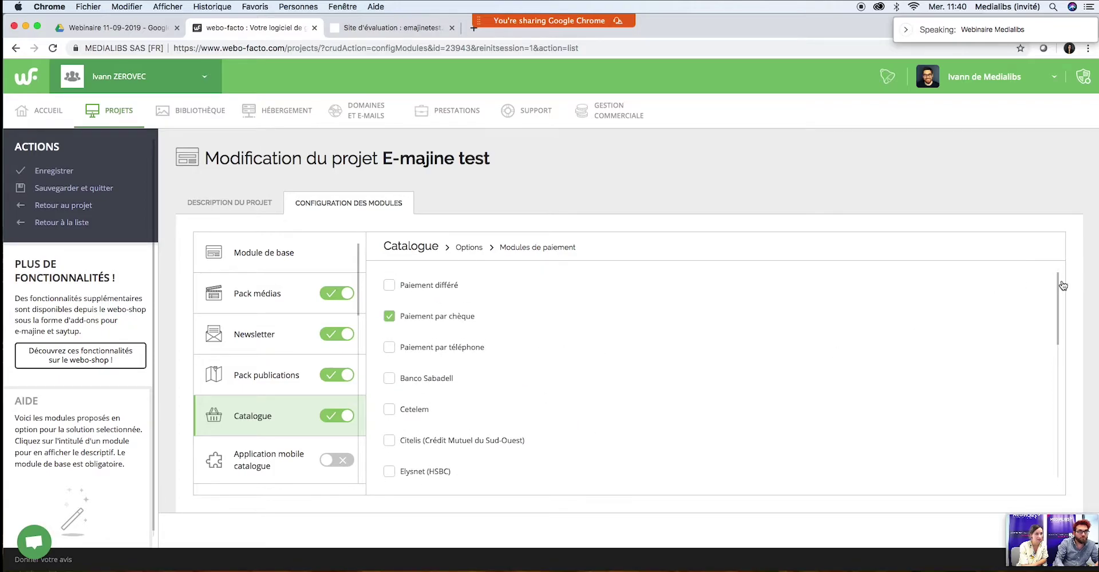
drag(1058, 286, 1057, 330)
drag(1056, 342, 1055, 413)
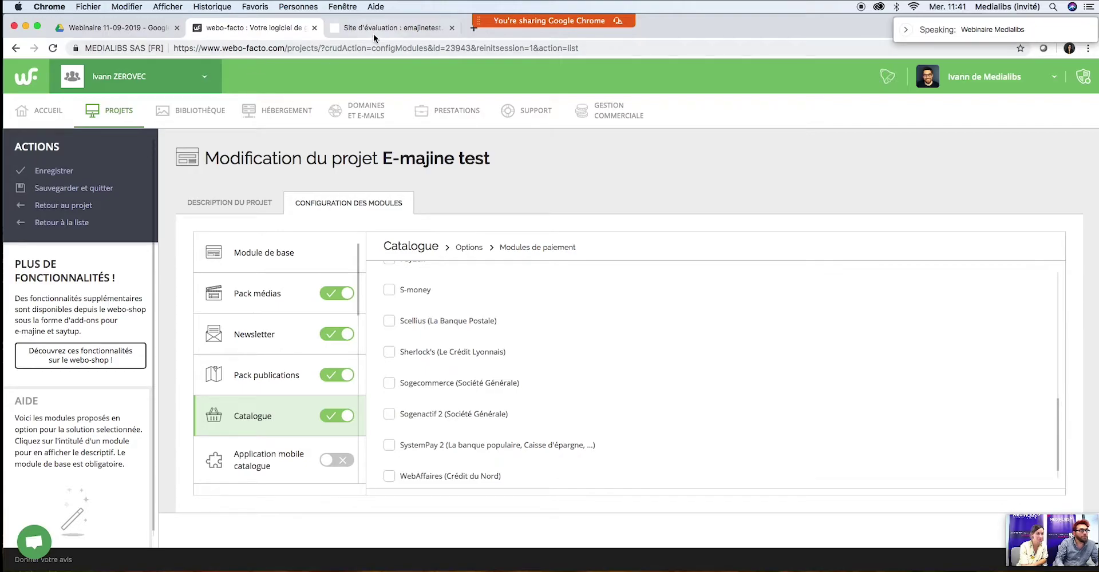
click(373, 33)
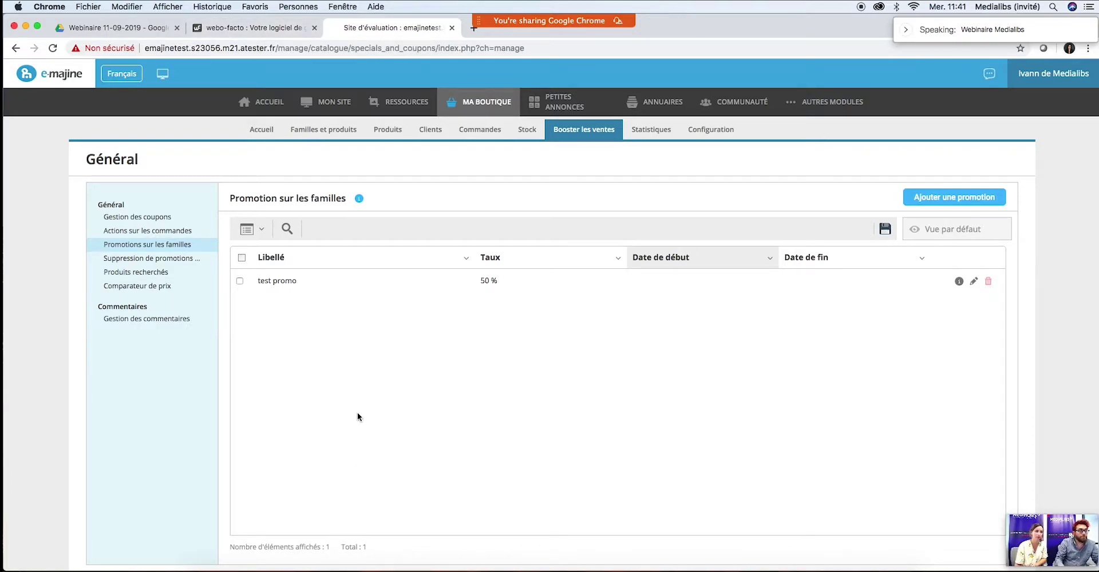
Step: Go to Ma boutique > Configuration > Moyens de paiement and open the Paiement par chèque settings
click(669, 130)
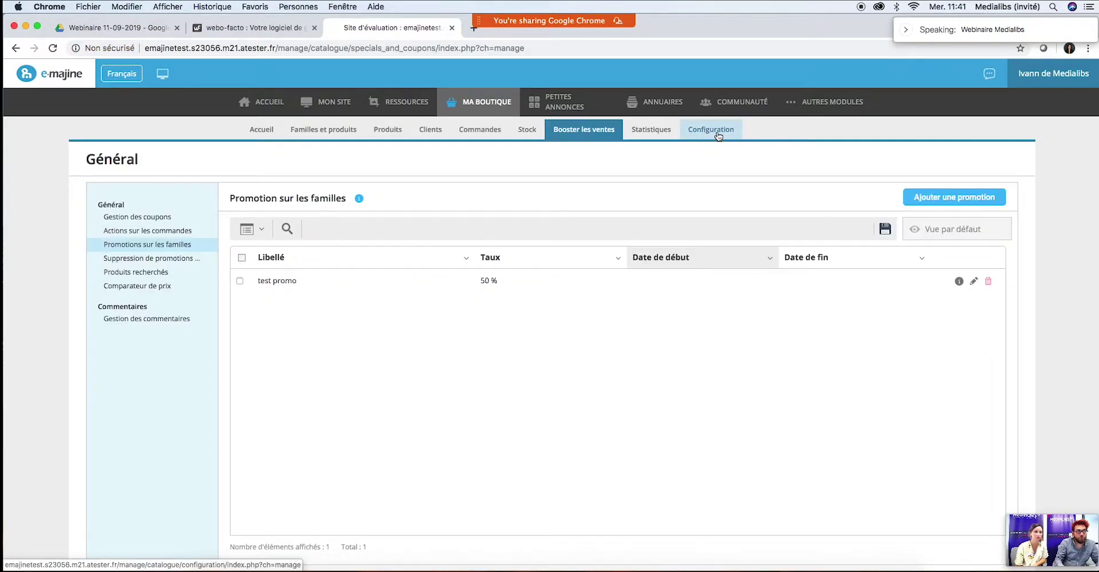
click(718, 135)
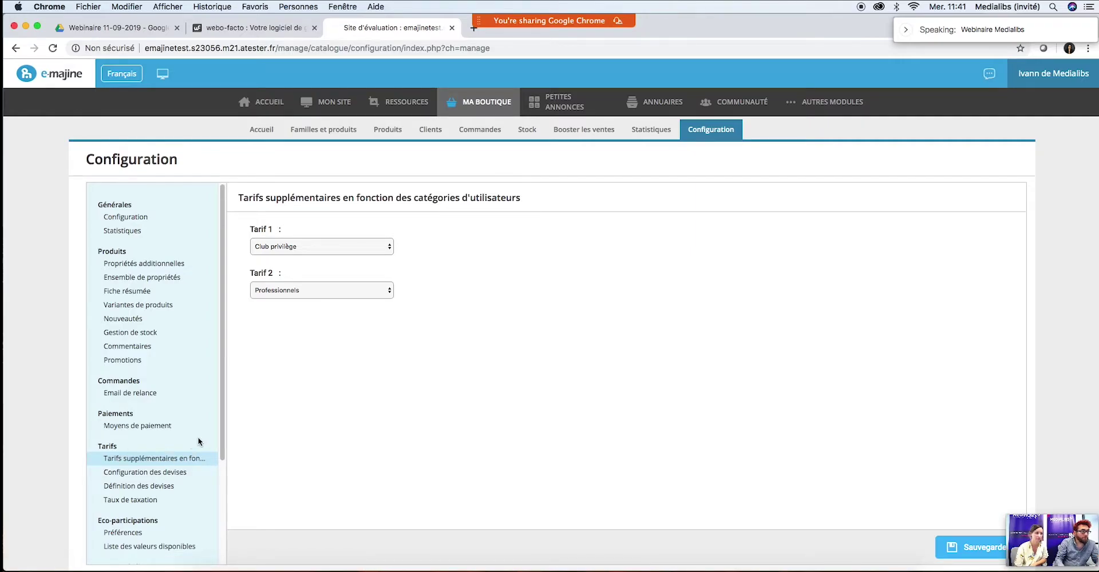
click(133, 426)
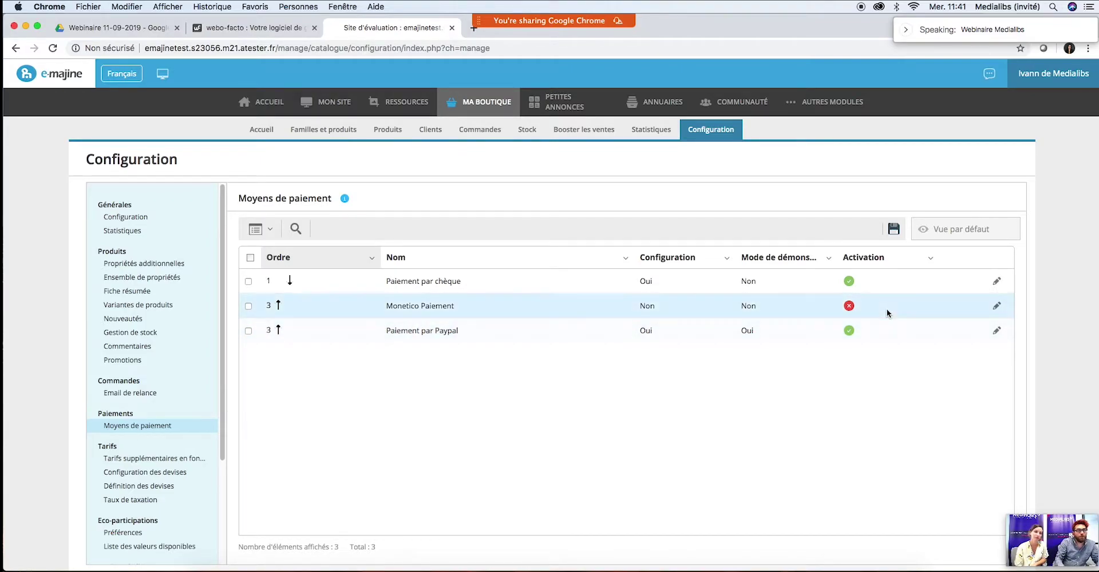
click(996, 283)
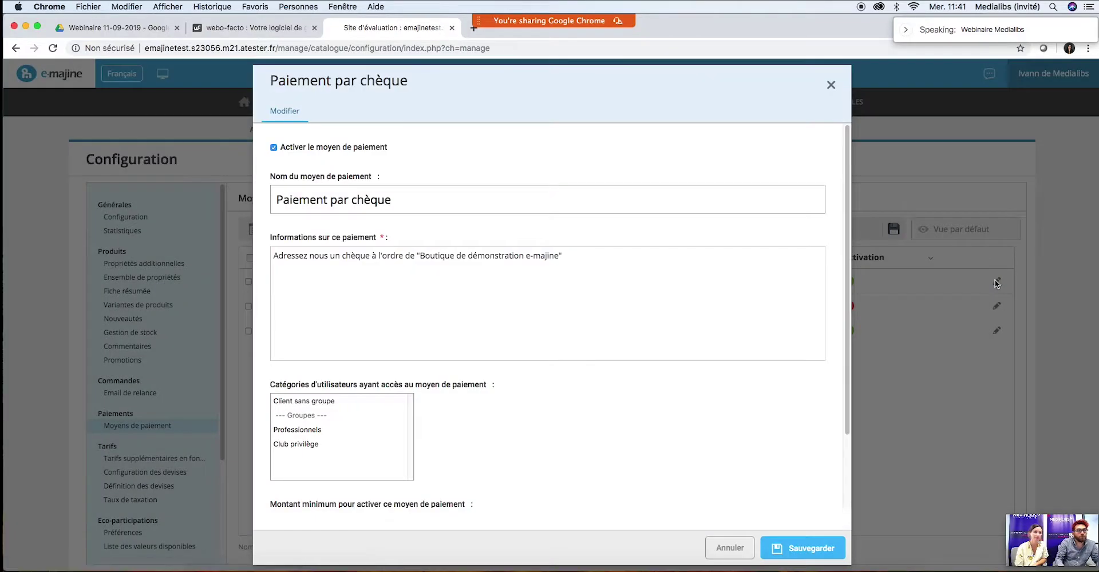
Step: Scroll through the cheque payment form to review its info text, user categories and order amount limits
drag(848, 156, 858, 211)
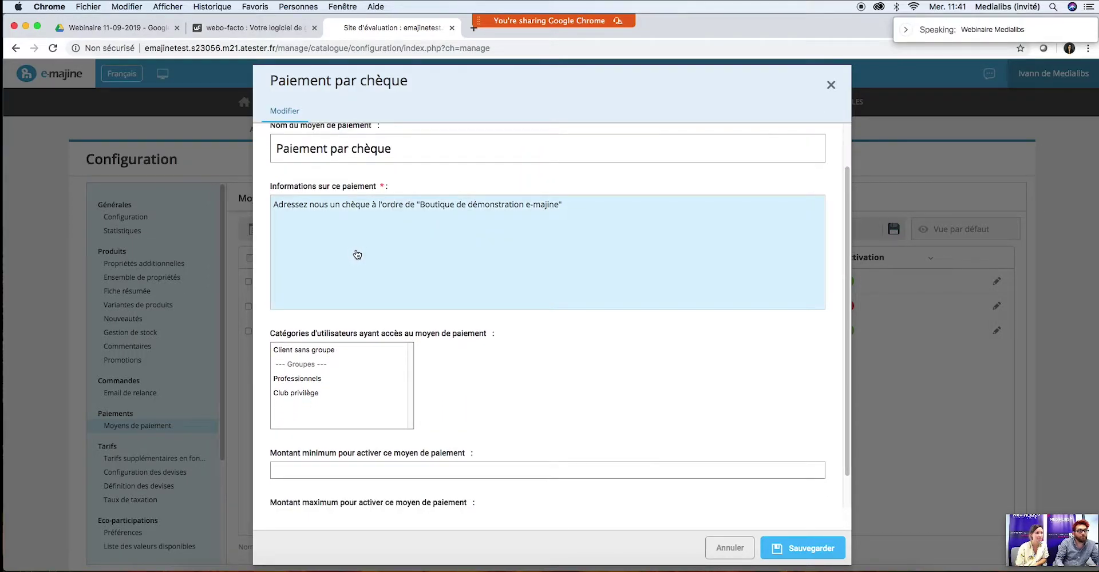
scroll(485, 314, down, 2)
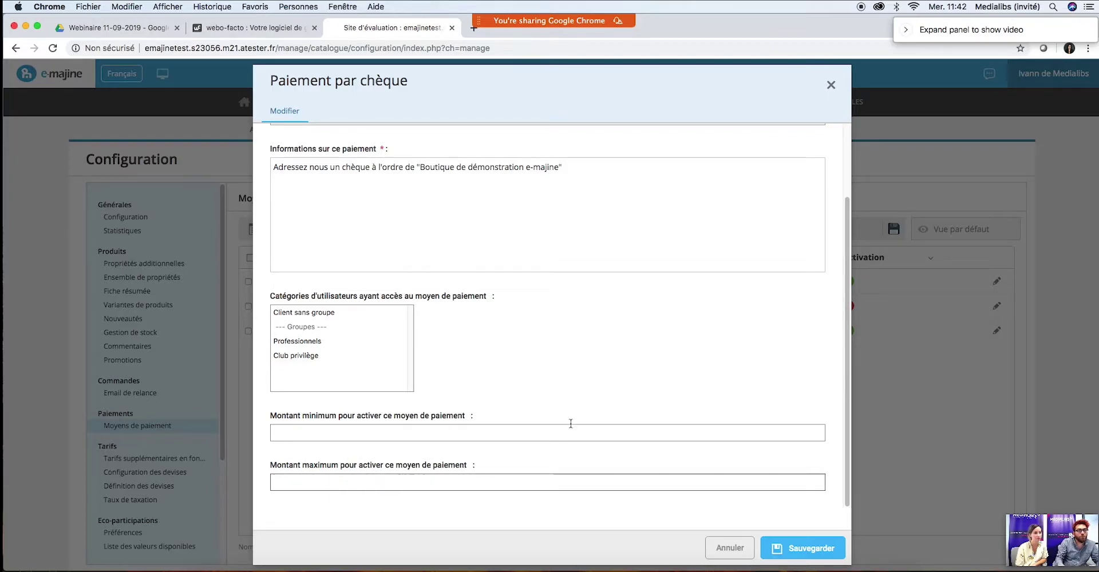
click(831, 84)
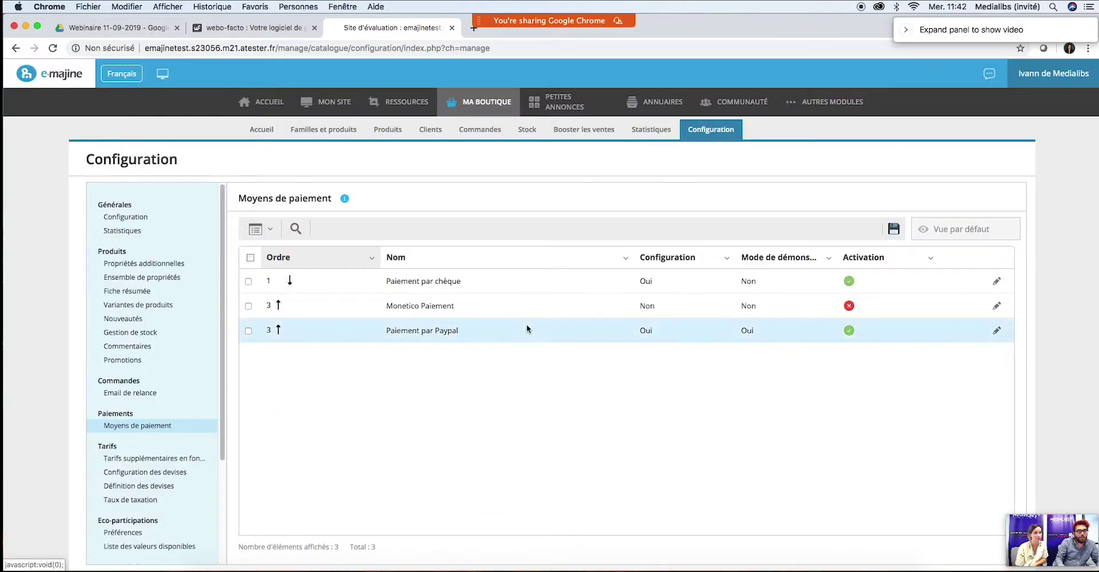
click(996, 330)
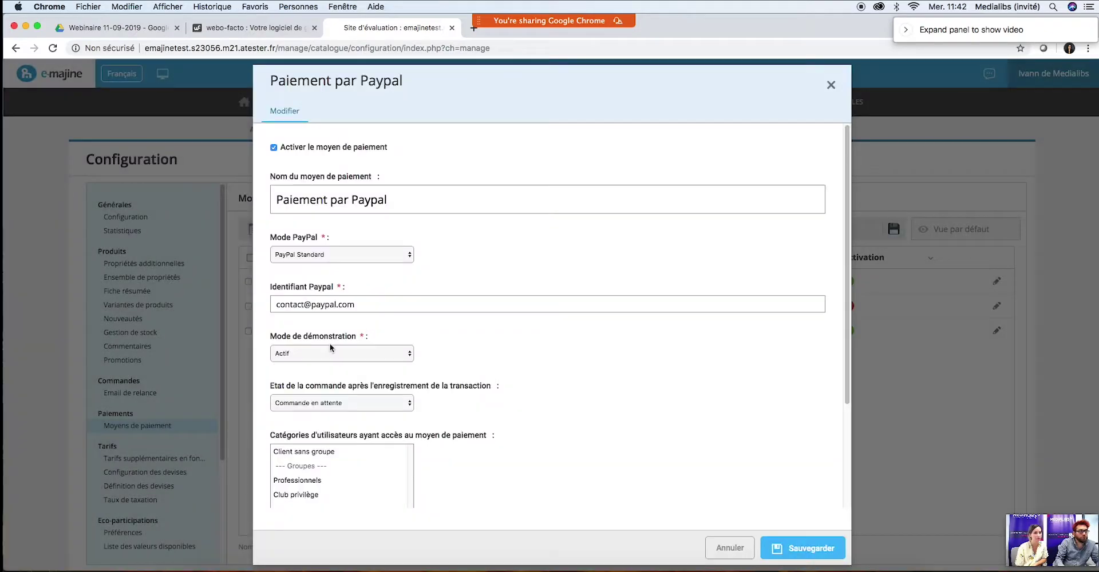
scroll(498, 283, down, 1)
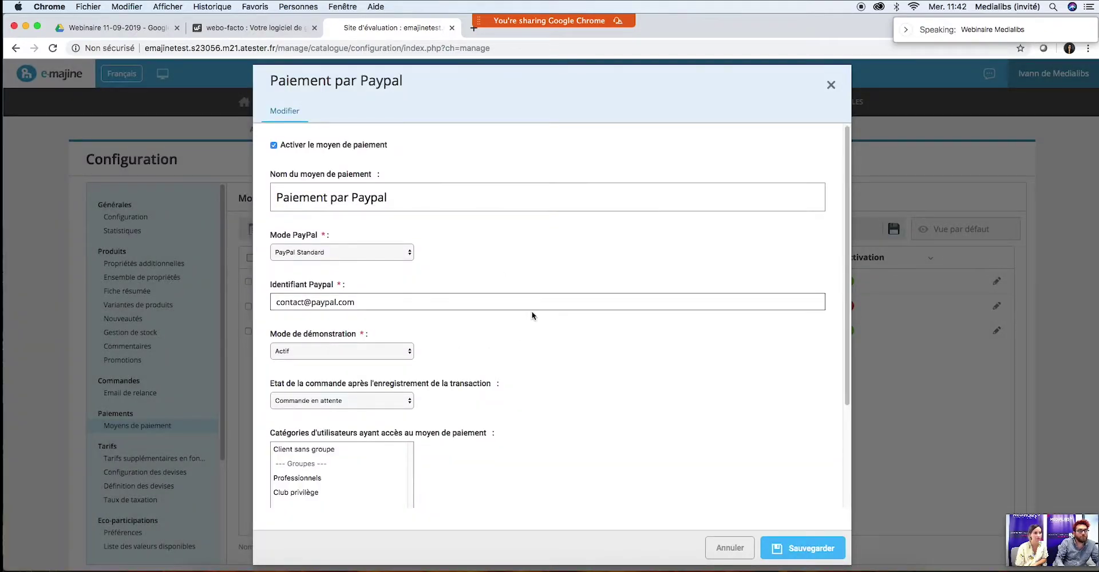
drag(845, 156, 848, 298)
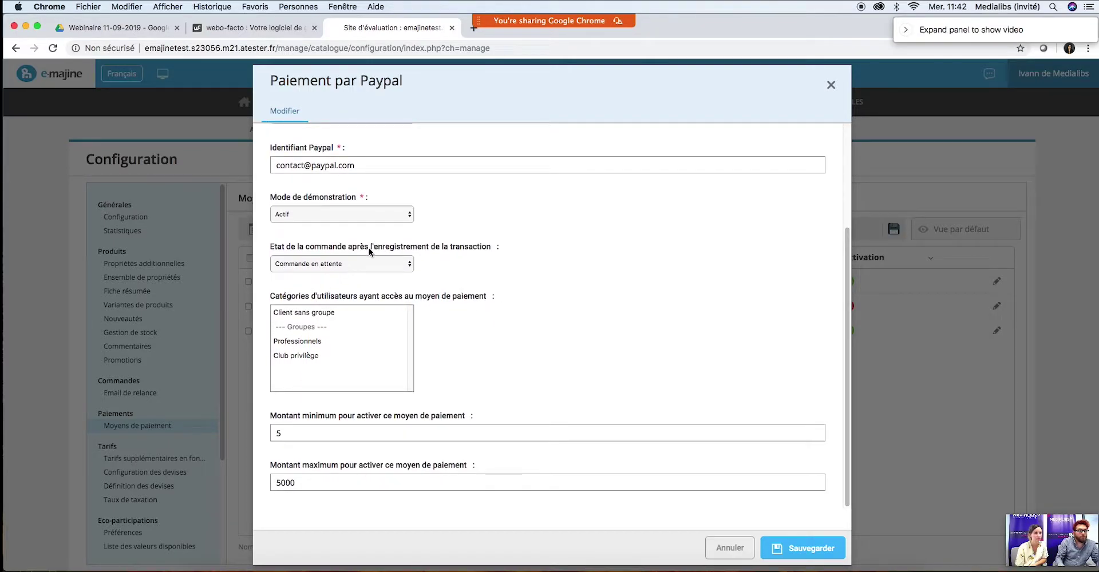
click(352, 262)
click(351, 263)
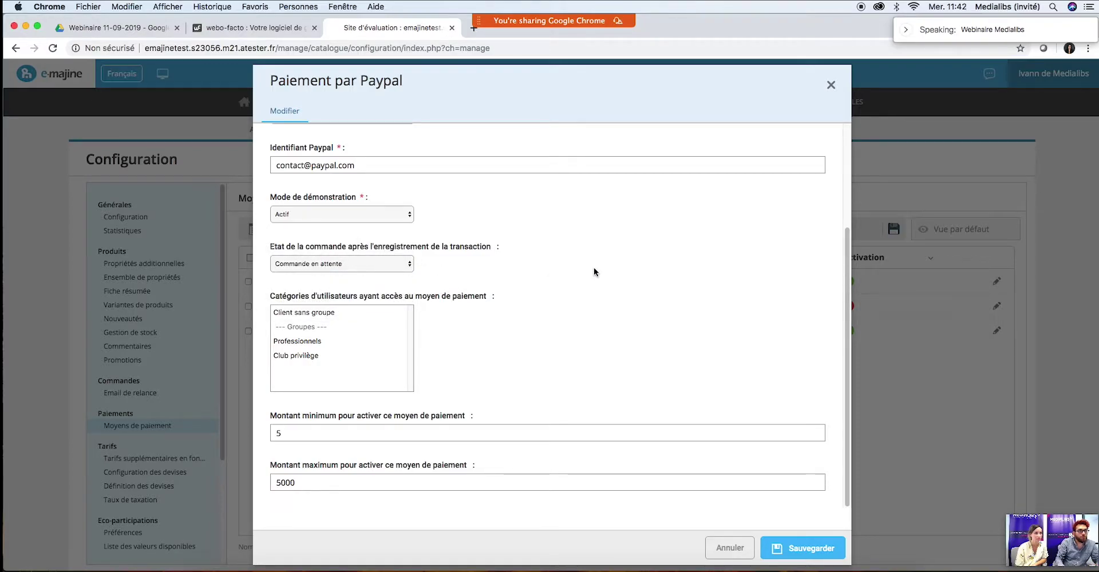
scroll(608, 274, up, 5)
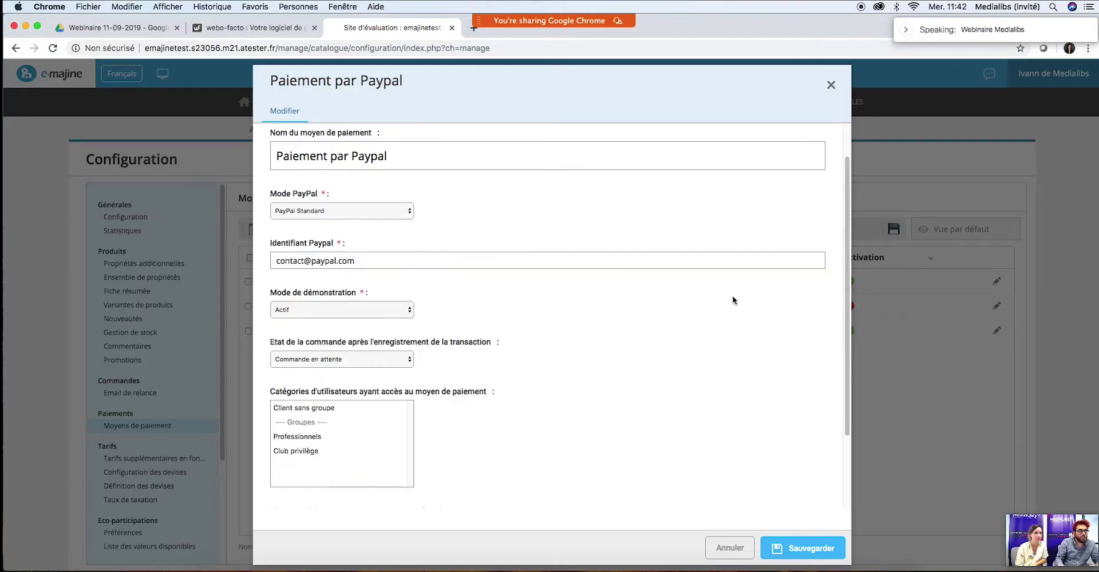
click(830, 86)
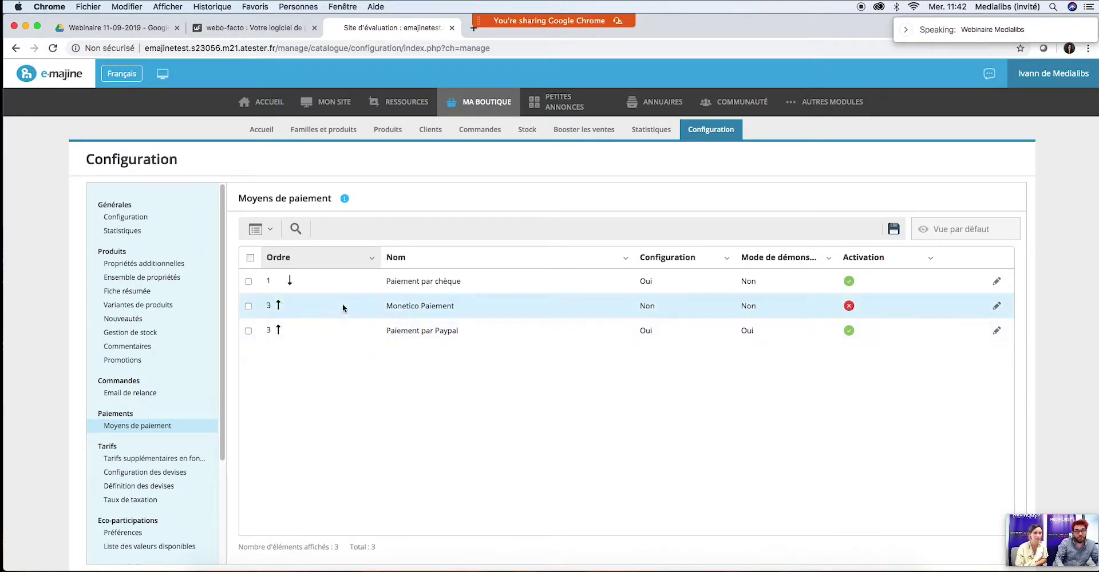
Step: Open the Monetico Paiement edit form and scroll through its inactive, empty credential fields
click(996, 305)
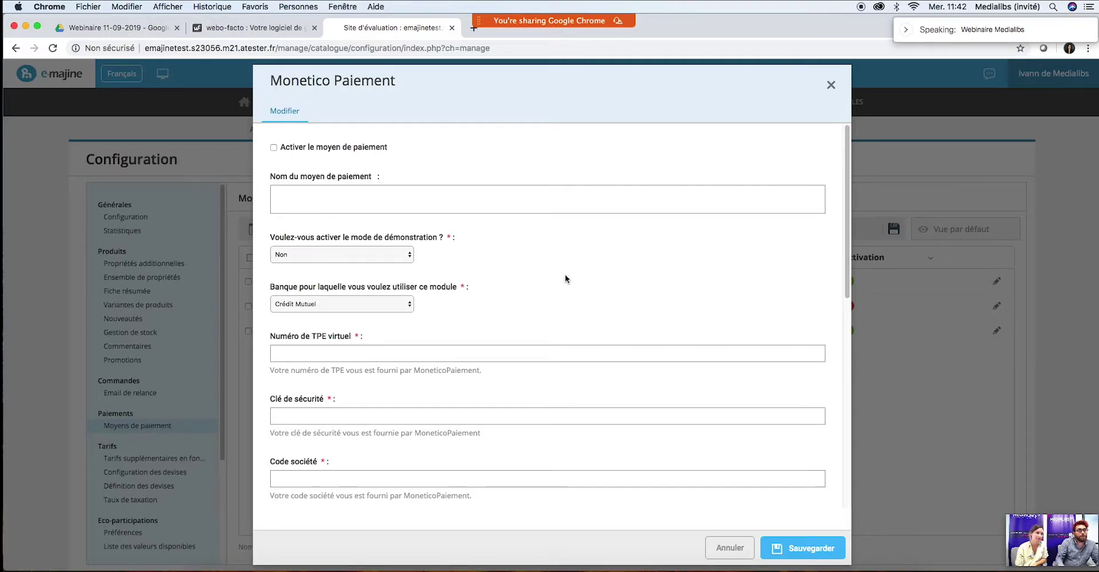
mouse_move(846, 146)
mouse_down()
mouse_move(843, 313)
mouse_move(847, 139)
mouse_up()
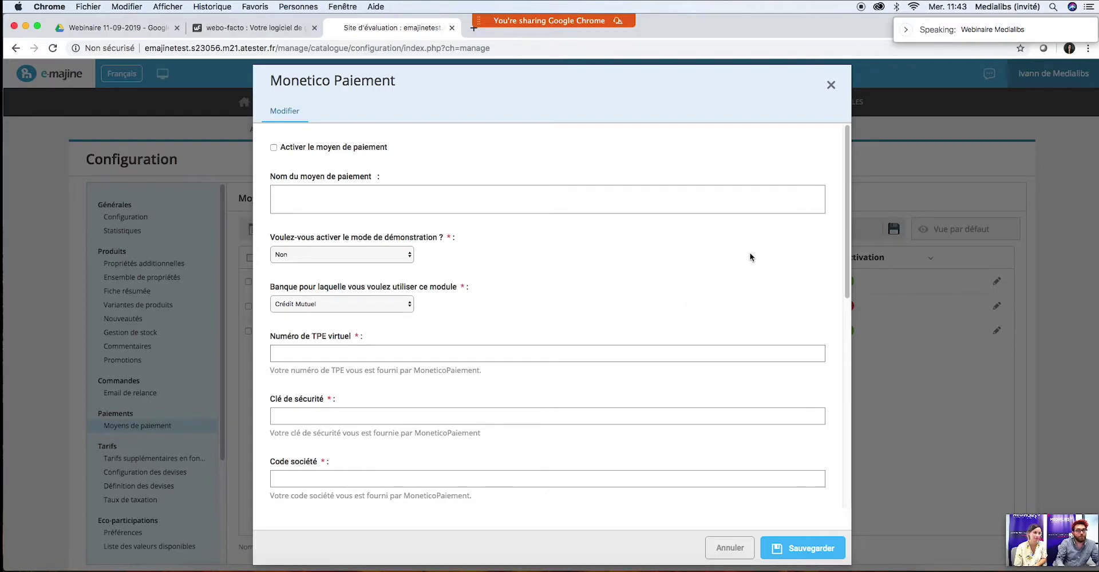
drag(846, 172, 839, 226)
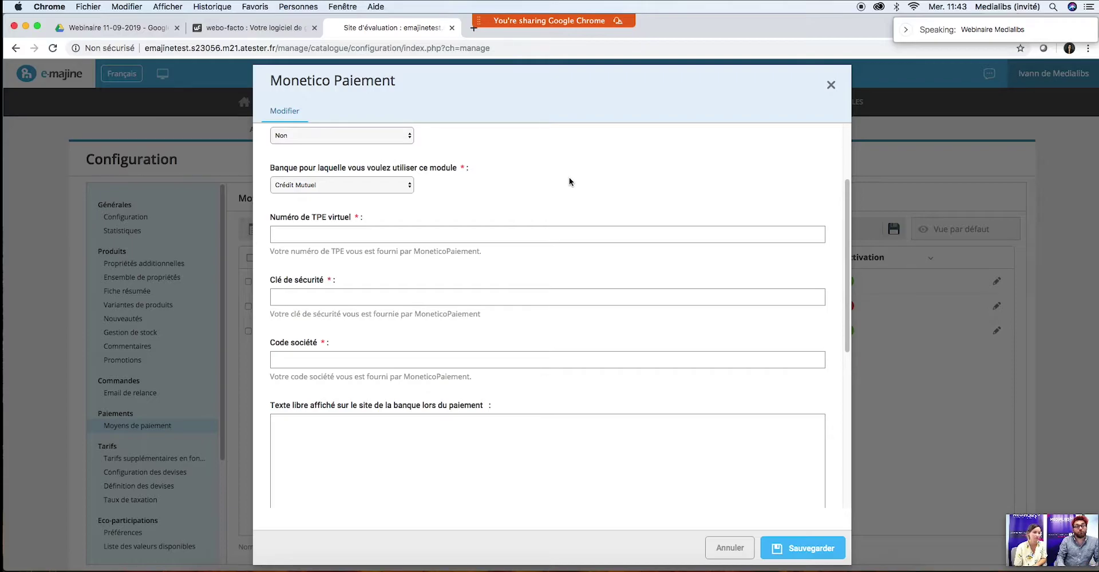
scroll(569, 181, up, 3)
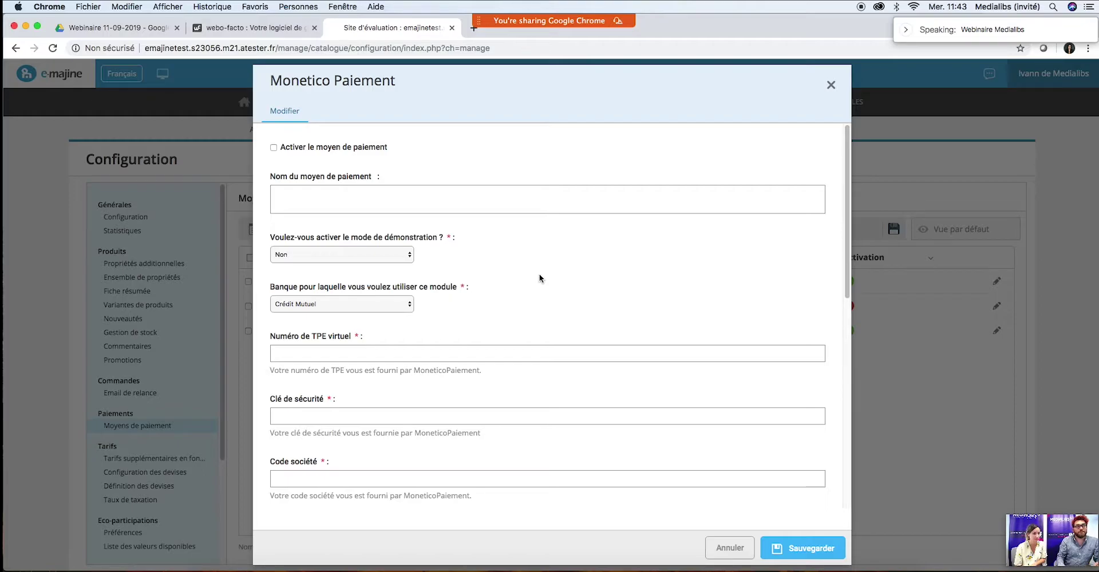
Step: Set Monetico's demonstration mode to Oui
click(294, 252)
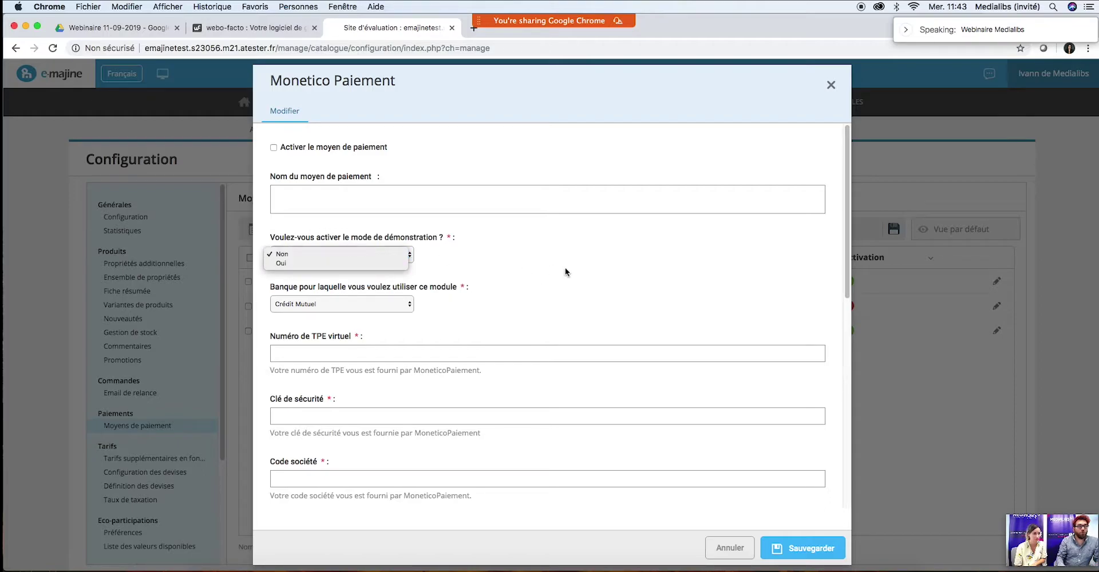
click(565, 272)
click(320, 258)
click(329, 253)
click(316, 259)
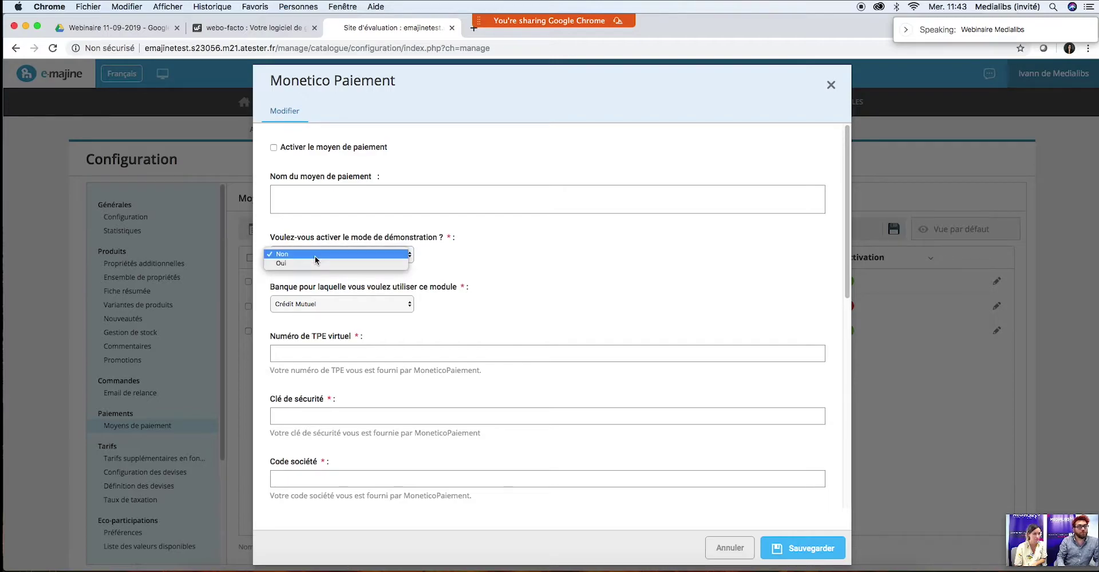
click(298, 264)
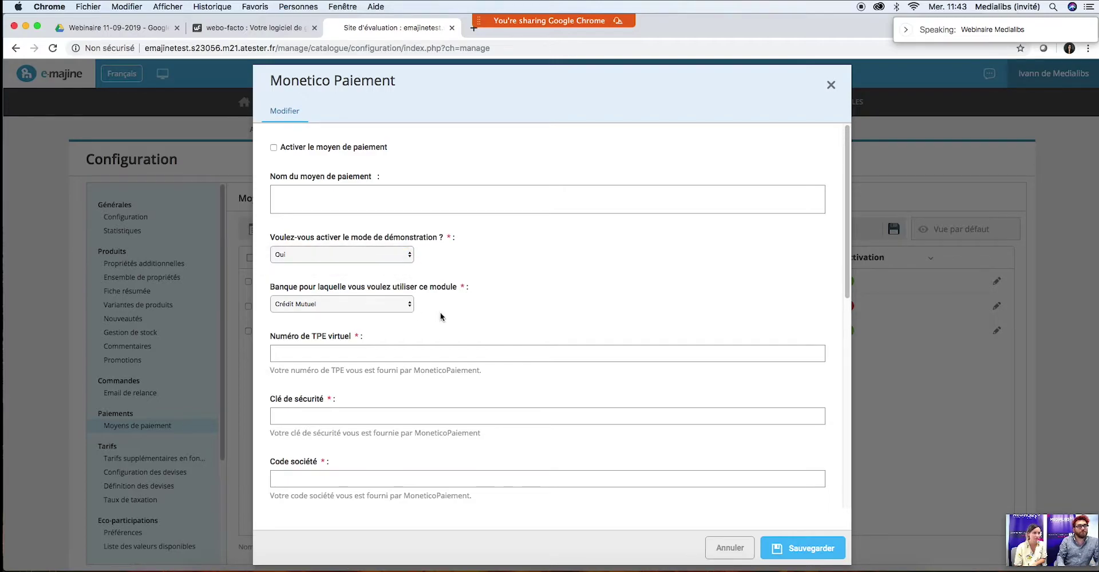
Step: Try saving Monetico and review the required-field errors on TPE number, security key and company code
click(816, 550)
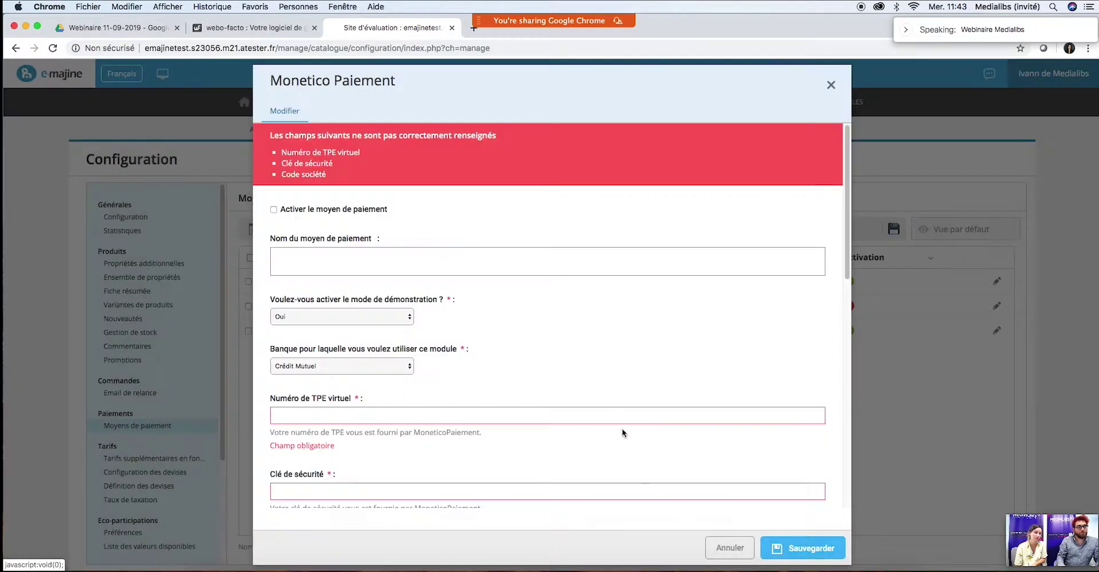
scroll(469, 429, down, 3)
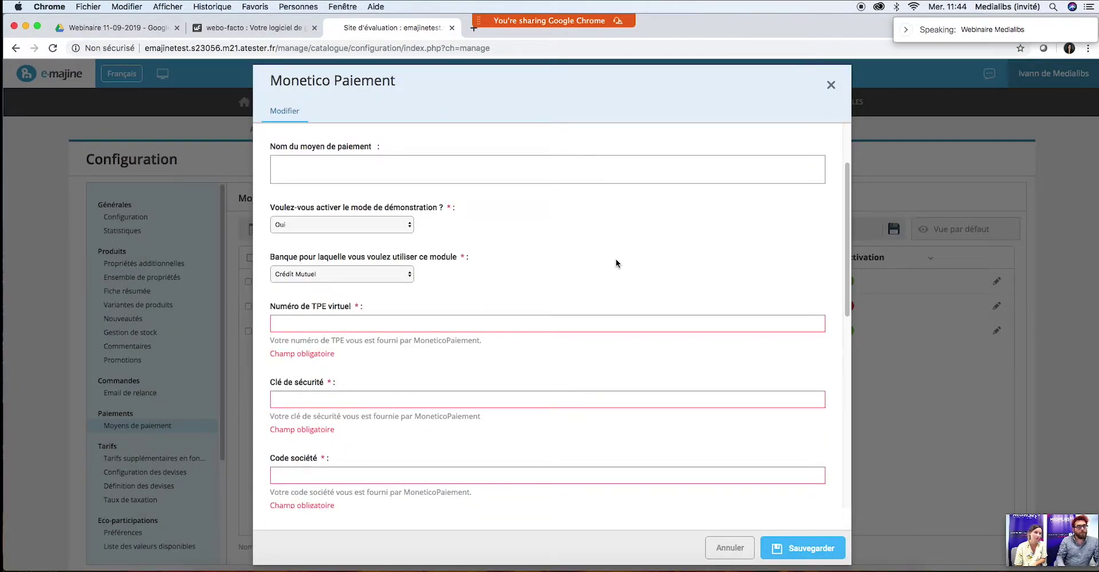
scroll(616, 263, up, 2)
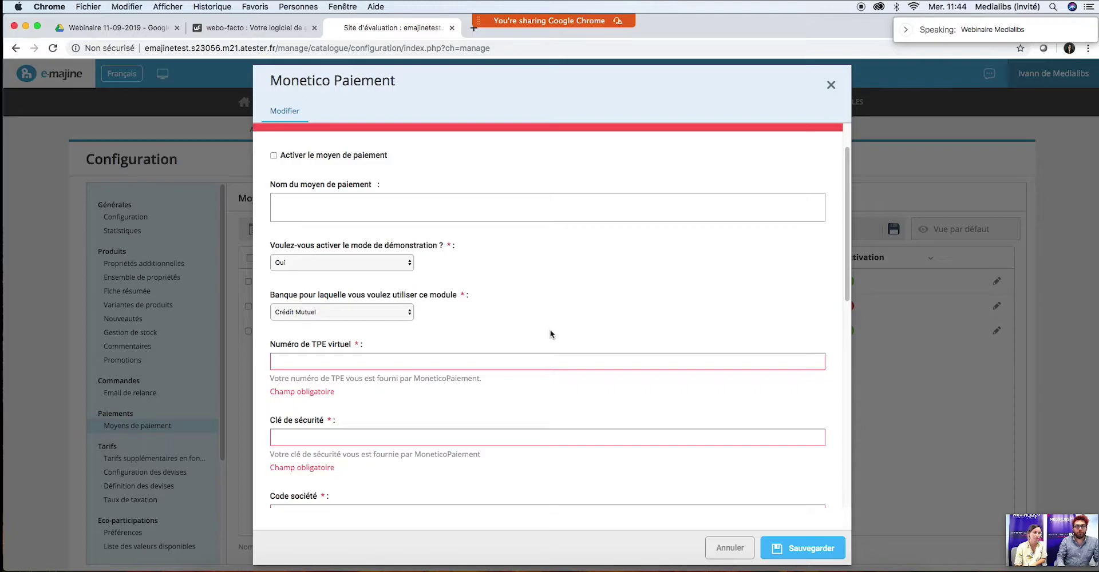
scroll(550, 329, down, 2)
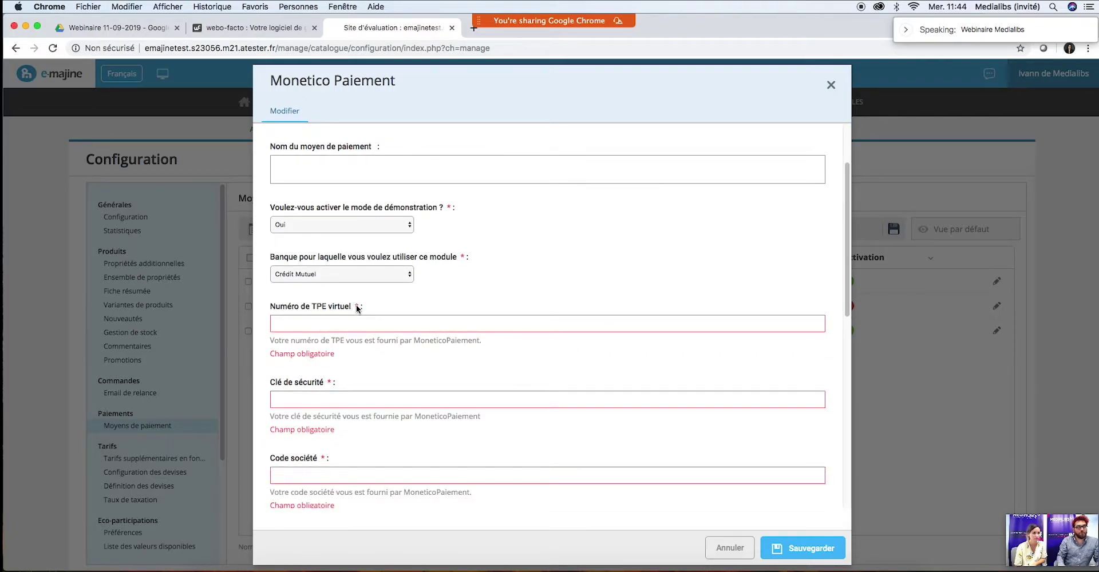
Step: Set Monetico's demonstration mode back to Non, leaving TPE number, security key and company code empty
scroll(448, 393, up, 1)
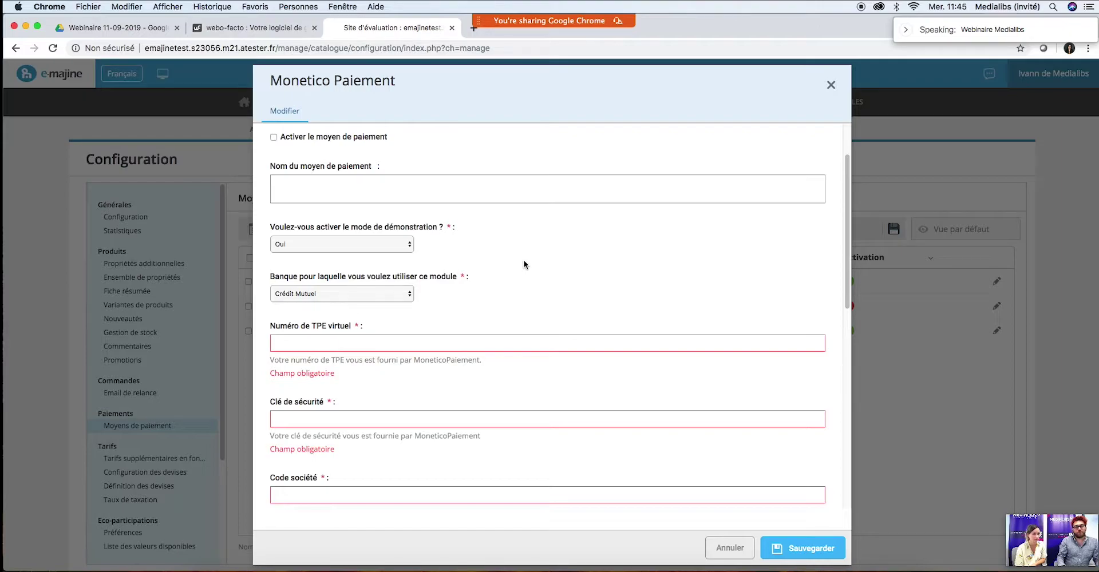
click(372, 243)
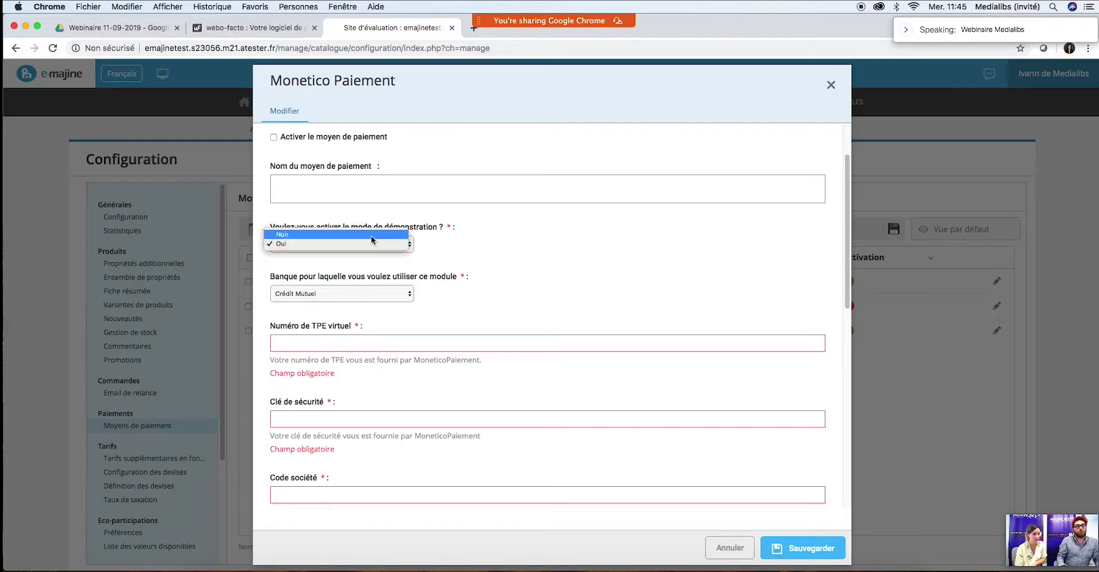
click(372, 235)
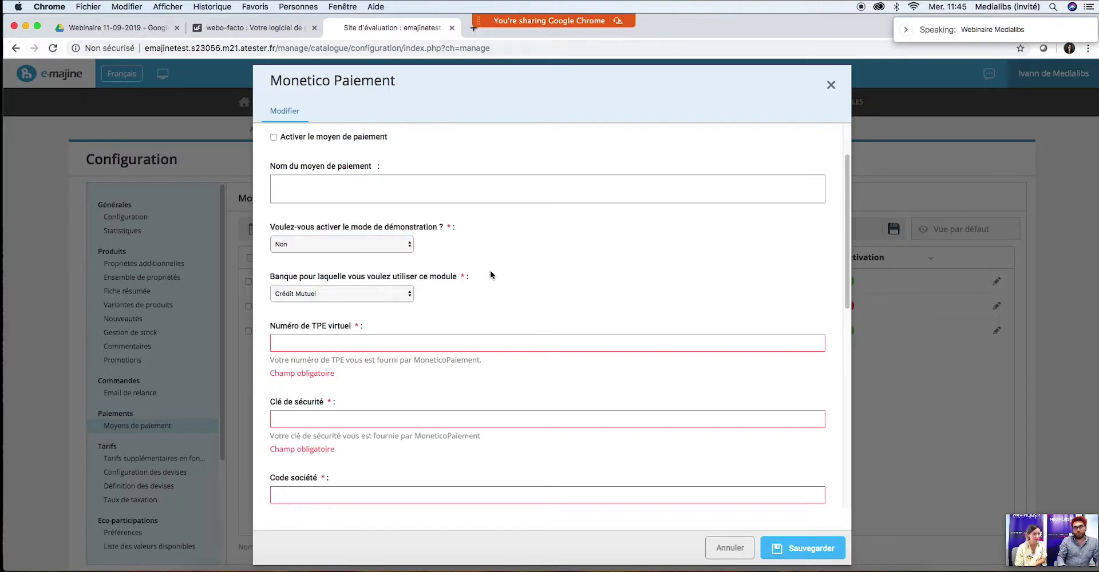
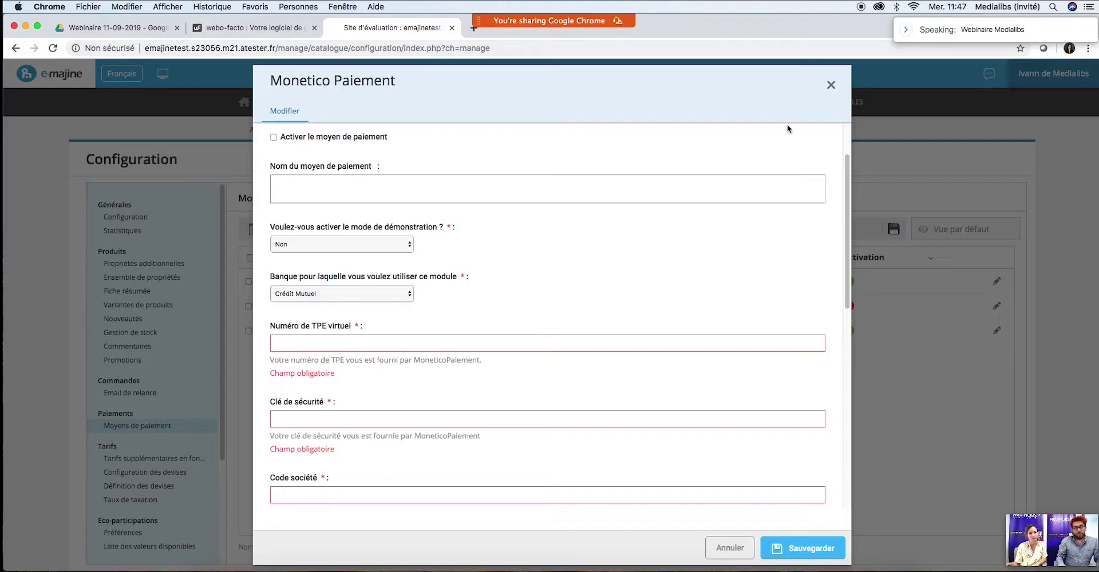
Step: Close the Monetico Paiement form without saving, returning to the three payment methods
click(829, 86)
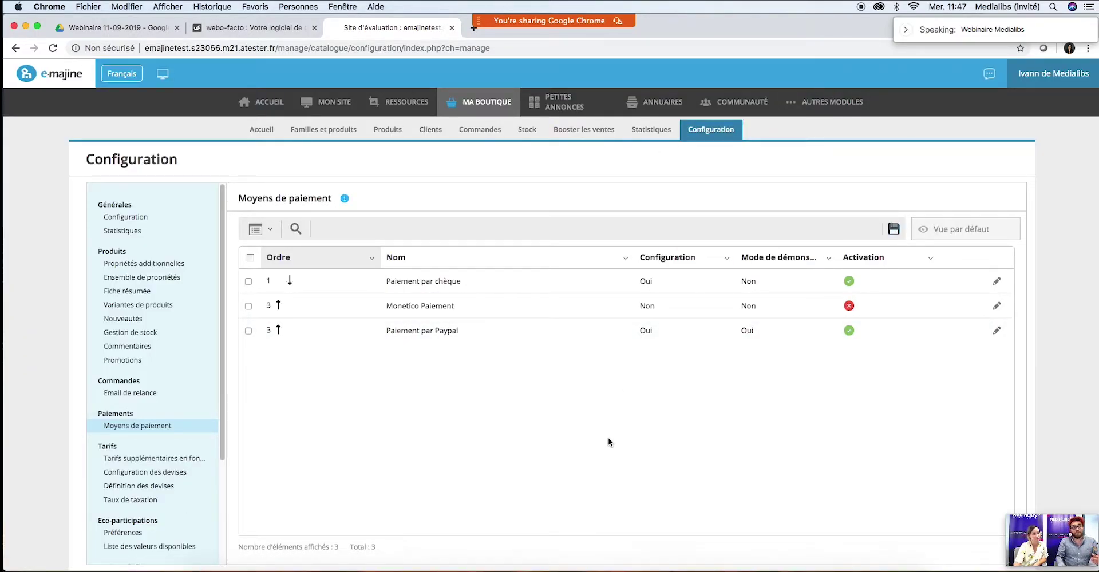
Step: Review the shop's Commandes list of three orders awaiting validation
click(486, 137)
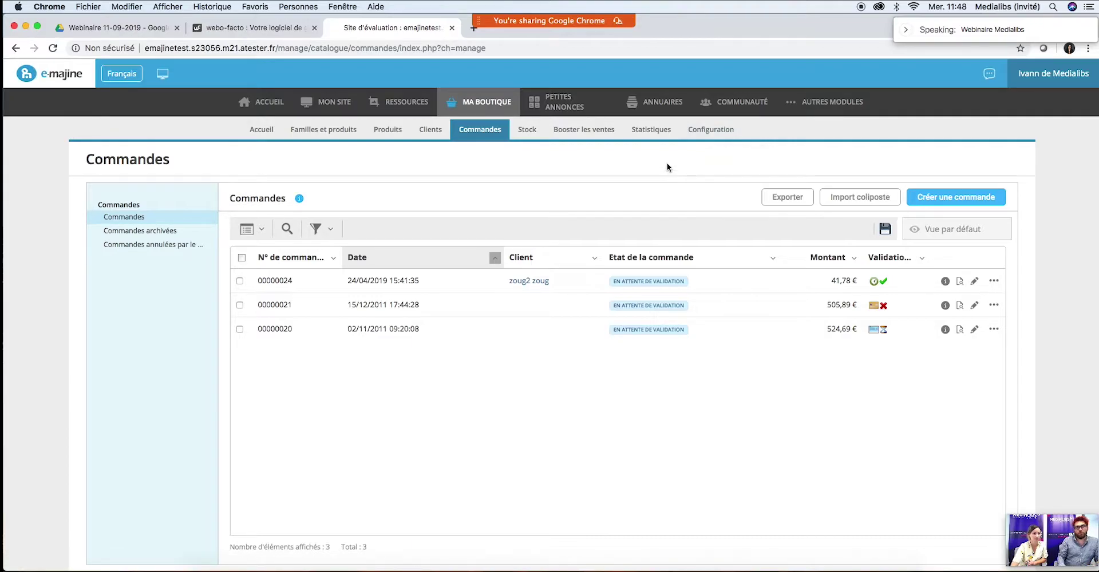
Step: Return to the E-majine test project's Catalogue payment-module options in webo-facto
click(230, 30)
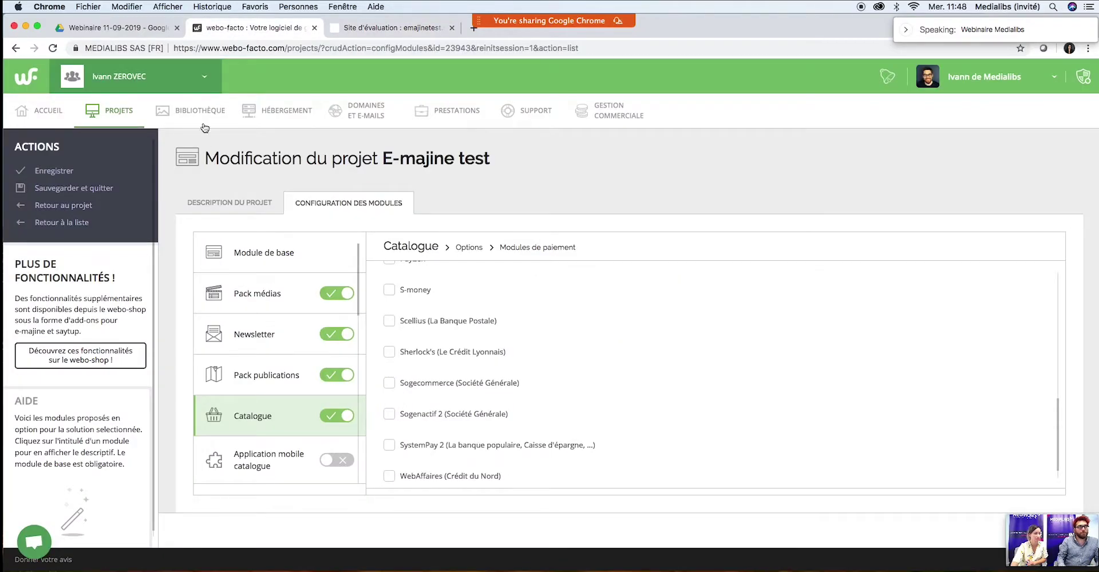
Step: Open WIKI WEBO-FACTO from the SUPPORT menu in a new tab
mouse_move(523, 115)
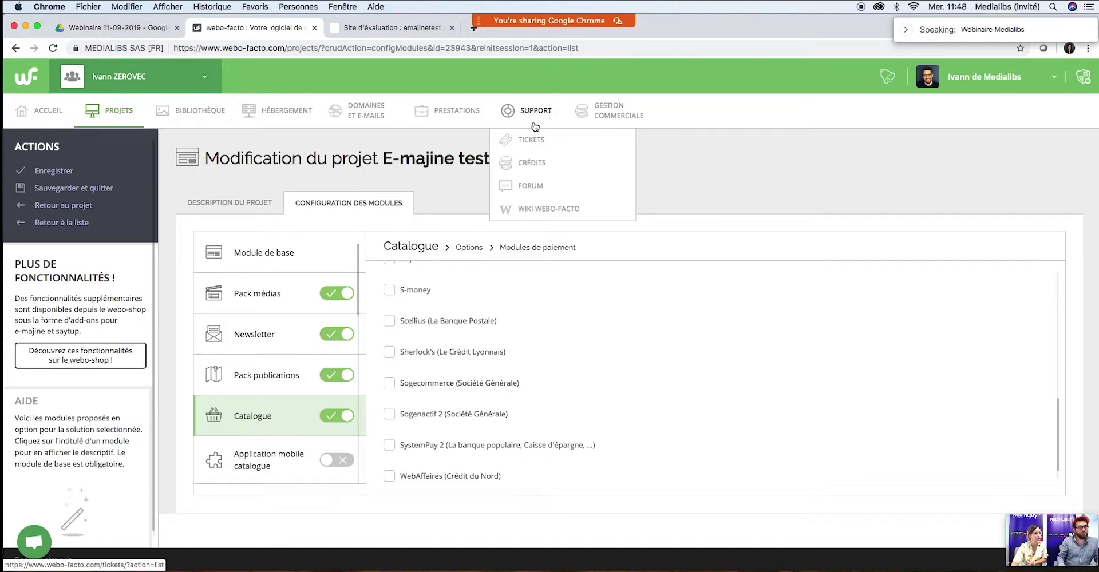
click(539, 216)
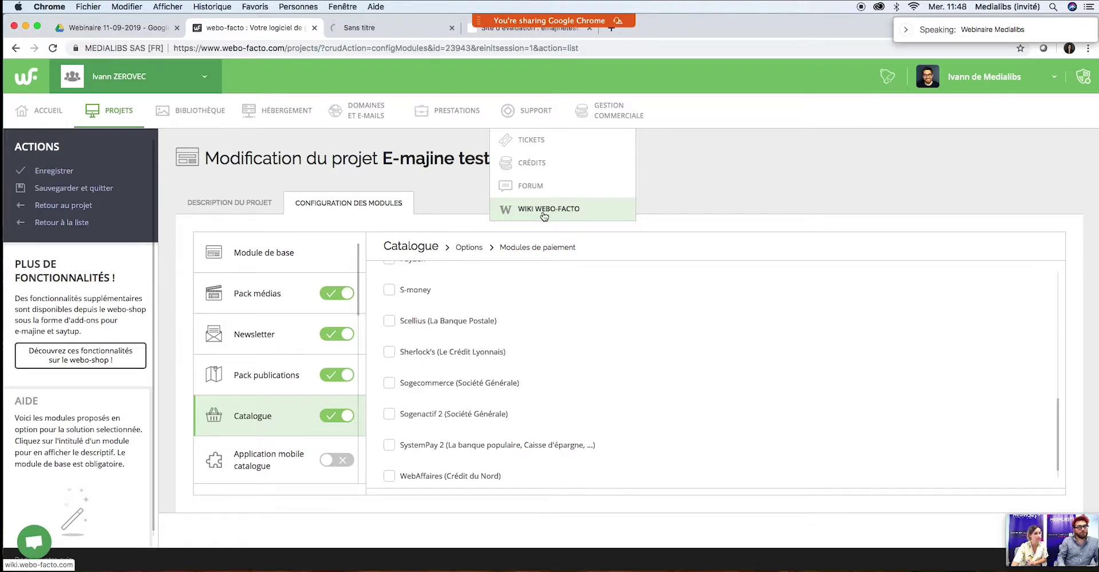
Step: Search the wiki for 'monetico' and open the Catalogue e-commerce - Manage - Moyens de paiement result
click(386, 25)
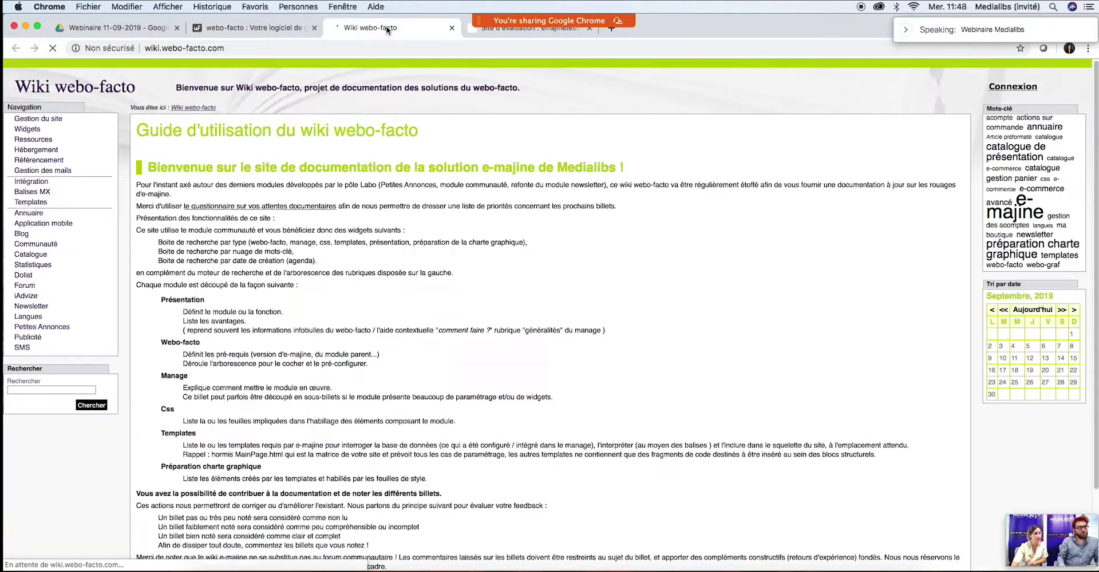
click(48, 388)
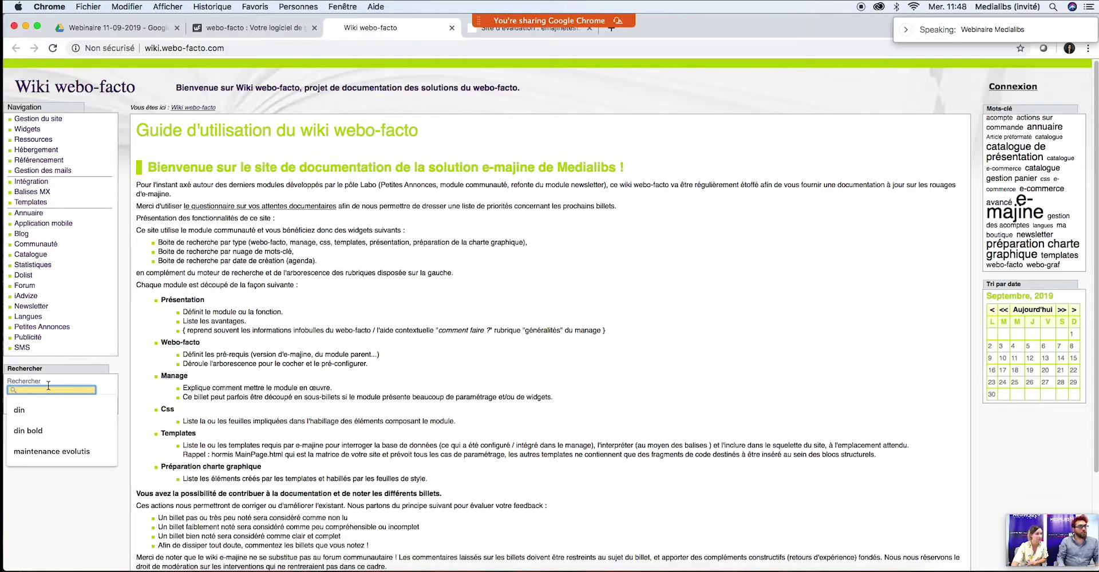
text(m)
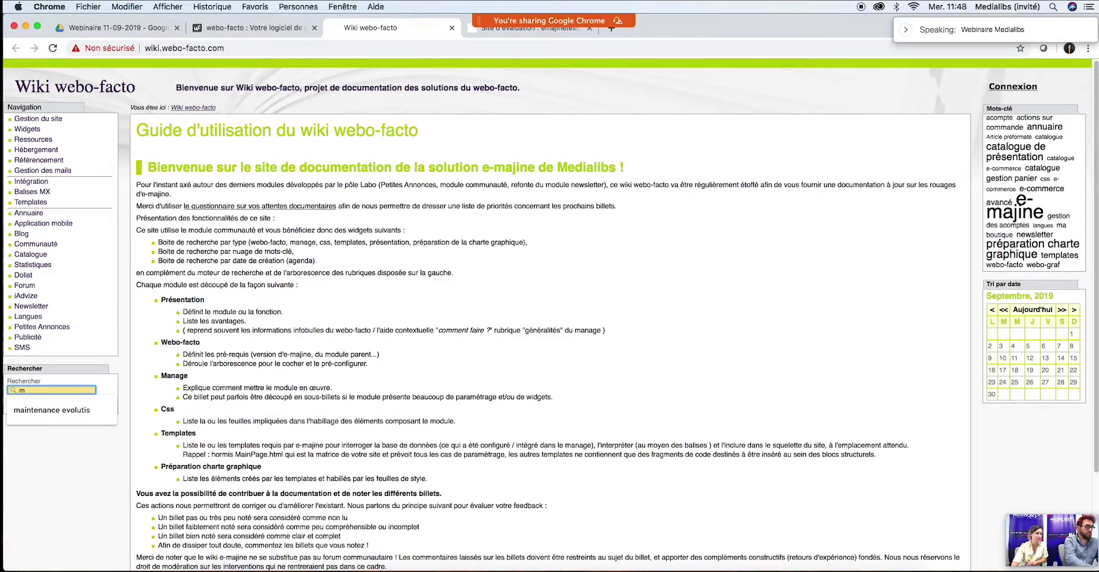
key(BackSpace)
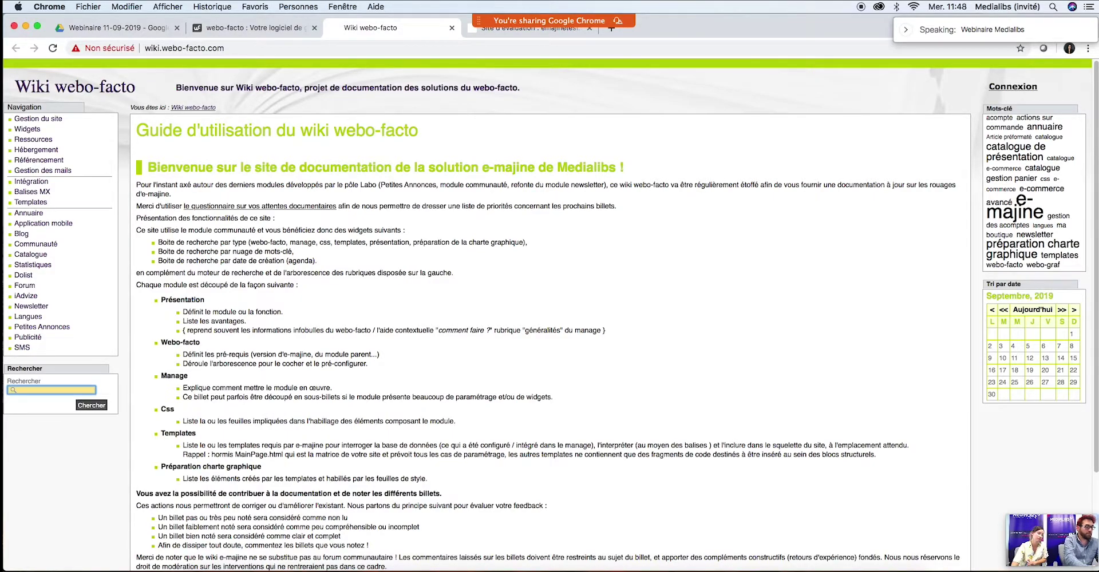
text(m)
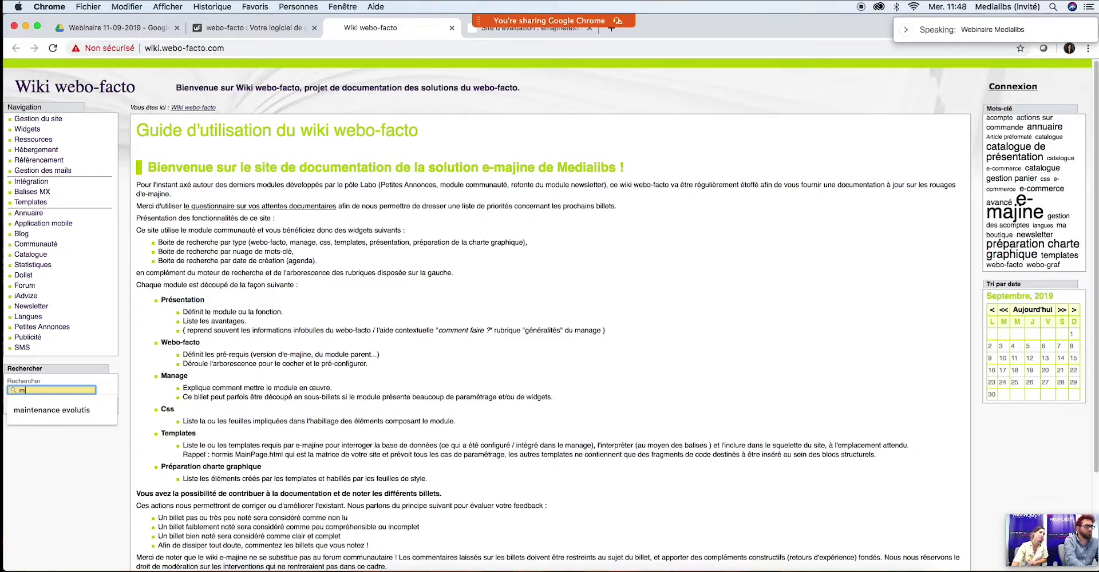
text(onec)
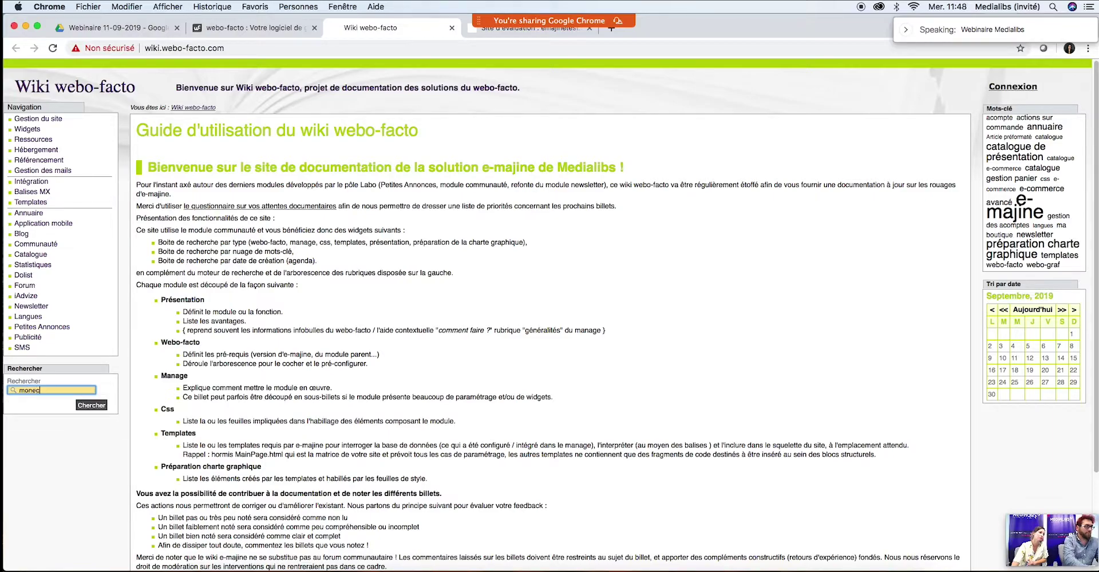
text(ico)
key(Return)
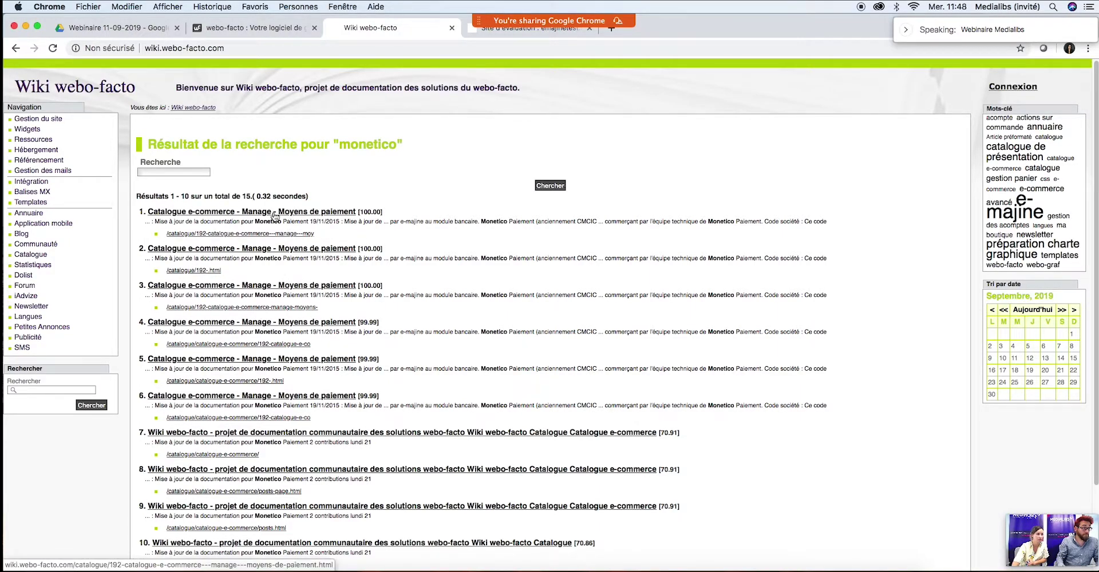
click(288, 217)
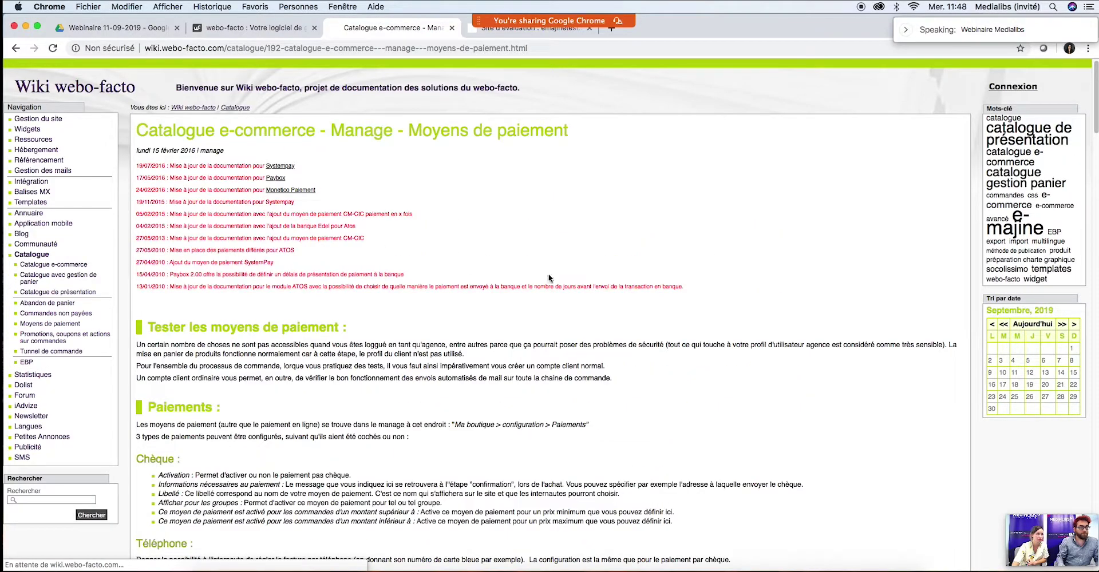
Step: Scroll the Moyens de paiement article down to its Monetico Paiement section
scroll(647, 304, down, 6)
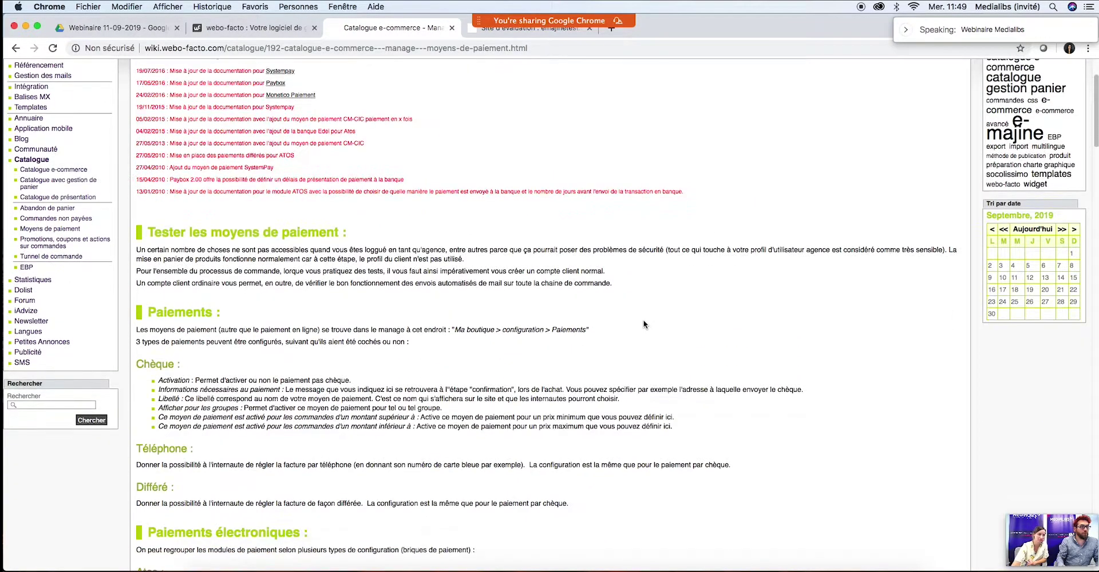
scroll(643, 324, down, 4)
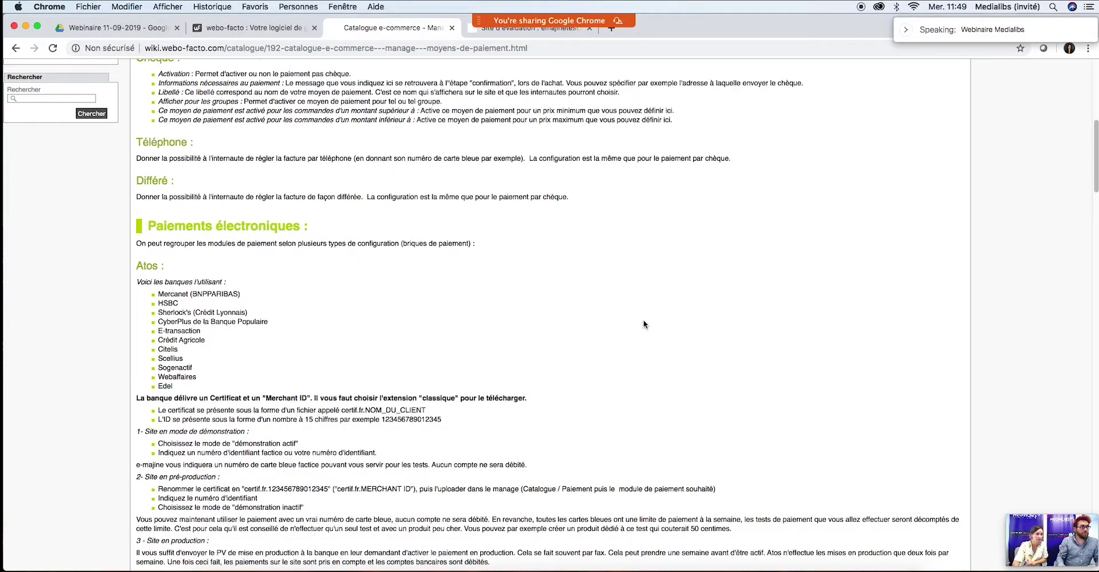
scroll(643, 324, down, 7)
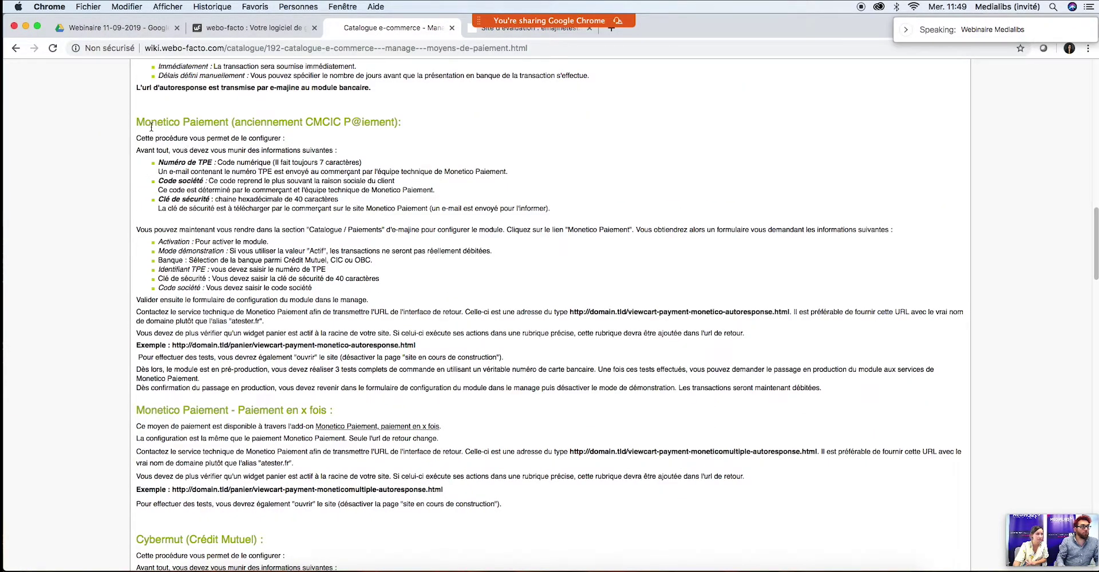
scroll(255, 393, down, 3)
scroll(255, 393, down, 18)
scroll(291, 388, down, 10)
scroll(290, 387, up, 20)
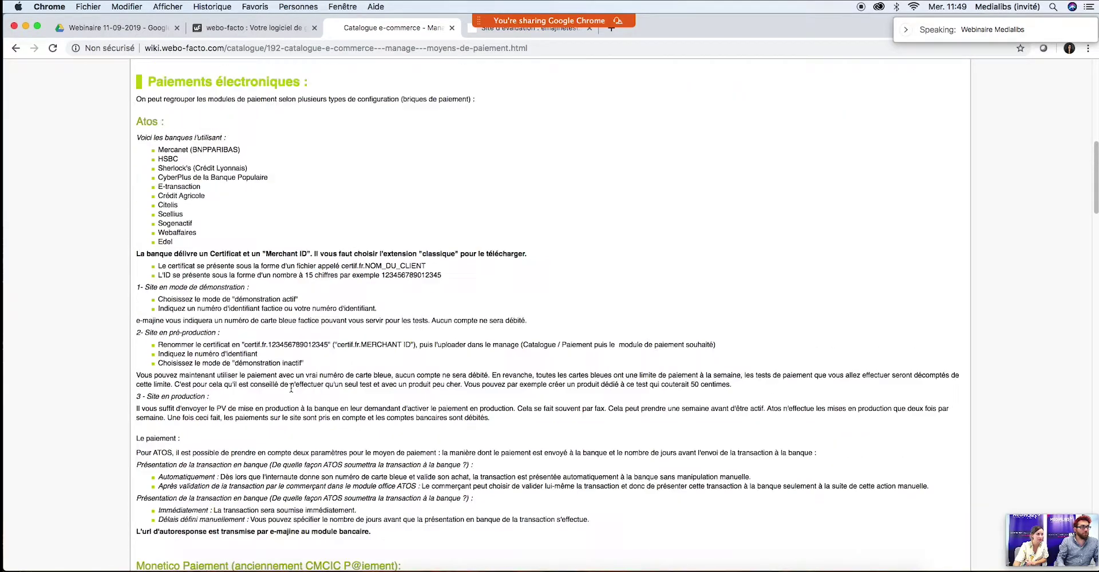
scroll(286, 387, down, 9)
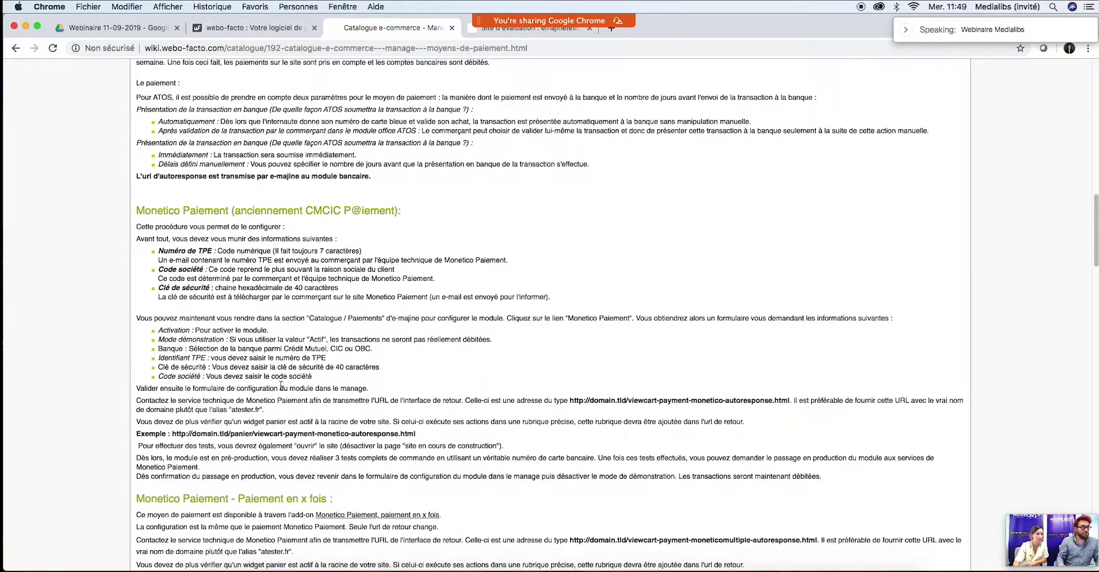
scroll(280, 387, down, 2)
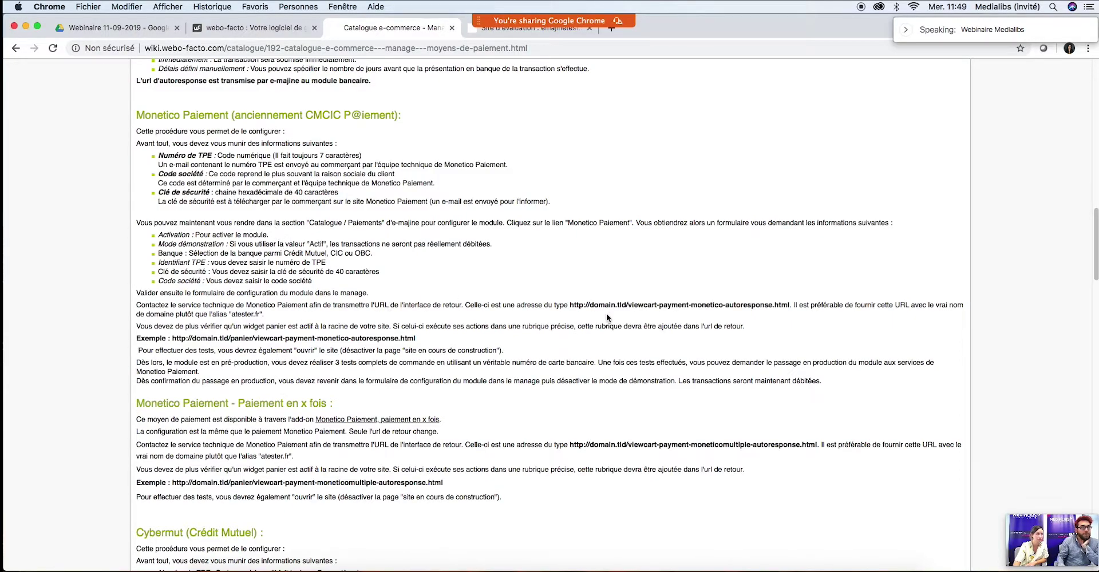
drag(571, 303, 791, 305)
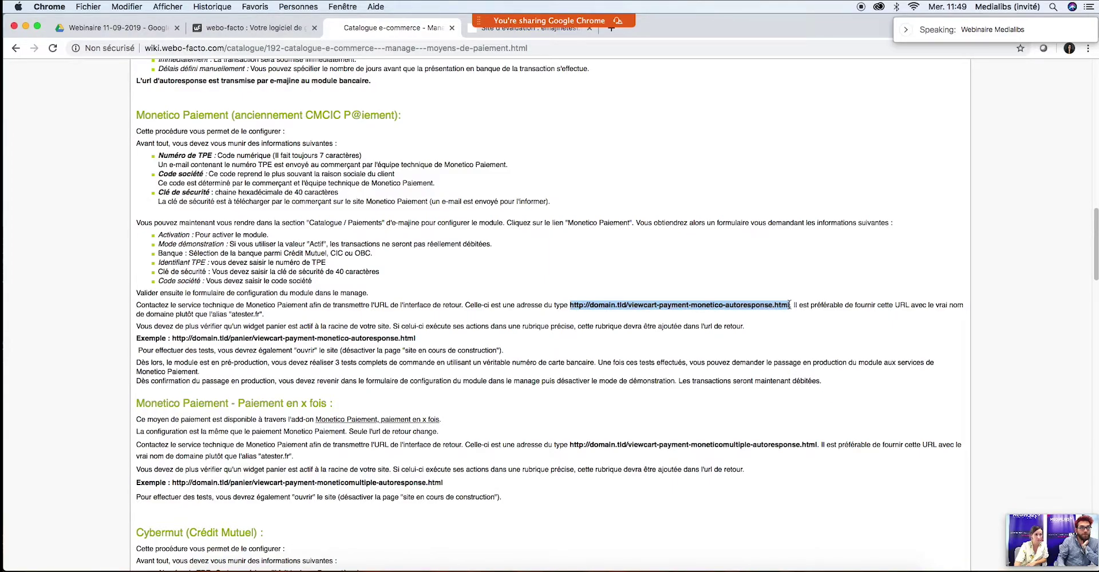
click(617, 305)
mouse_move(590, 305)
mouse_down()
mouse_move(626, 305)
mouse_move(590, 305)
mouse_up()
click(627, 305)
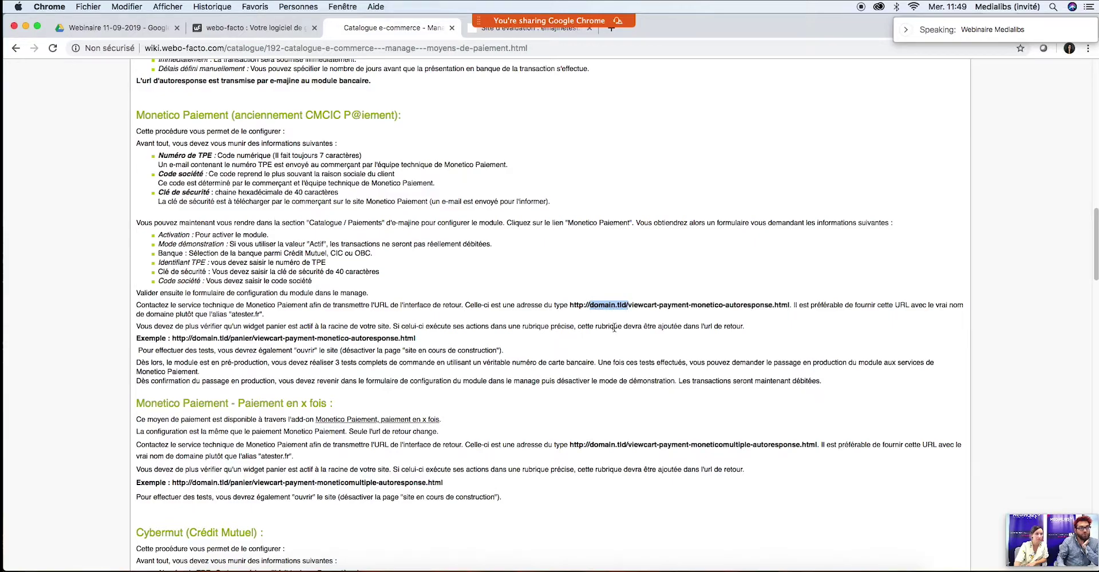
click(630, 306)
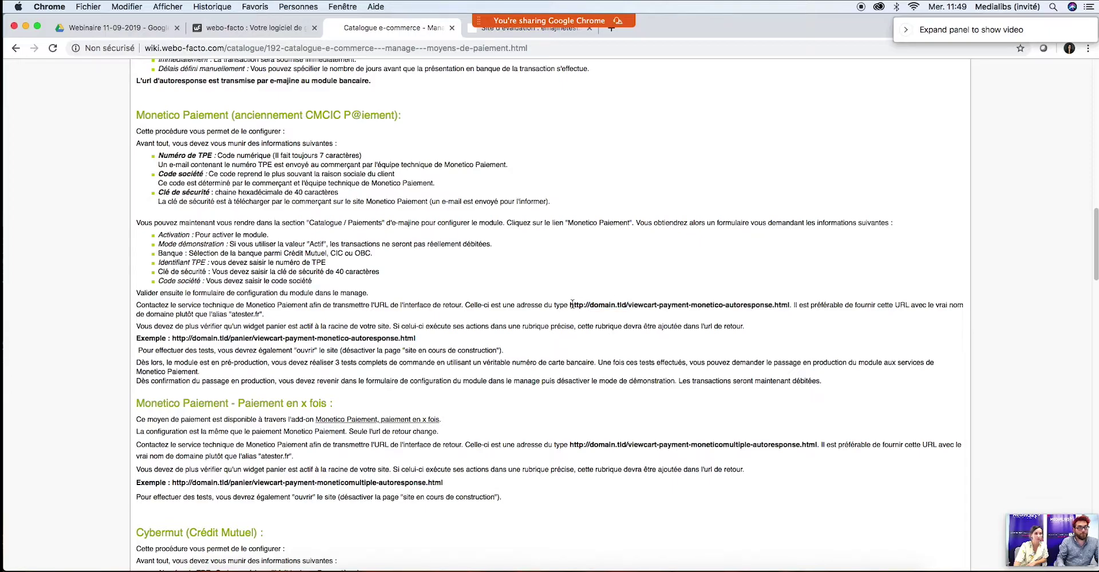
drag(571, 304, 790, 304)
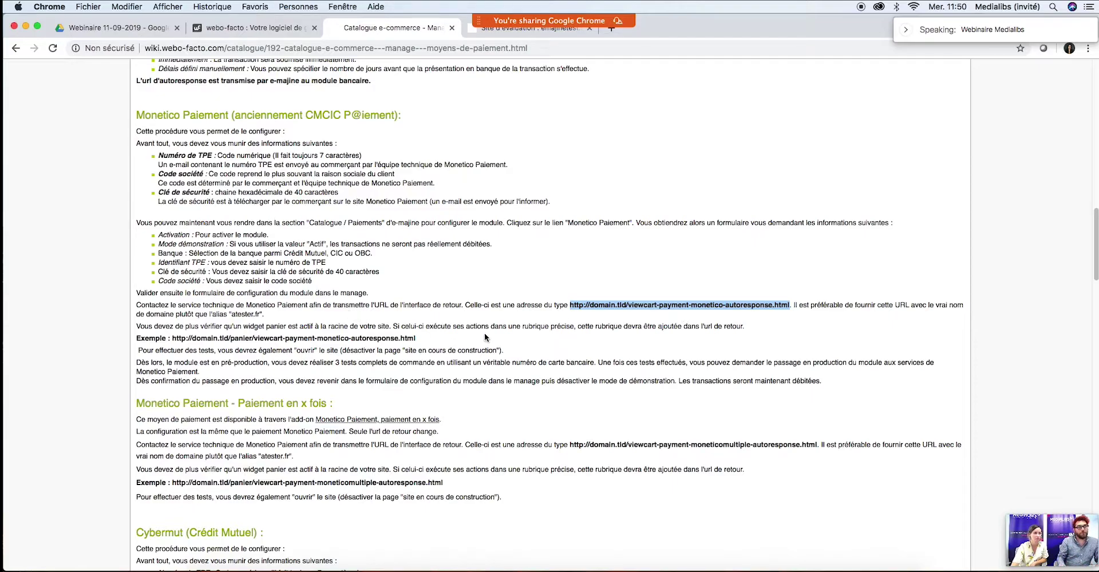
Step: Highlight the example return URL, then go back to e-majine's Moyens de paiement configuration
click(680, 339)
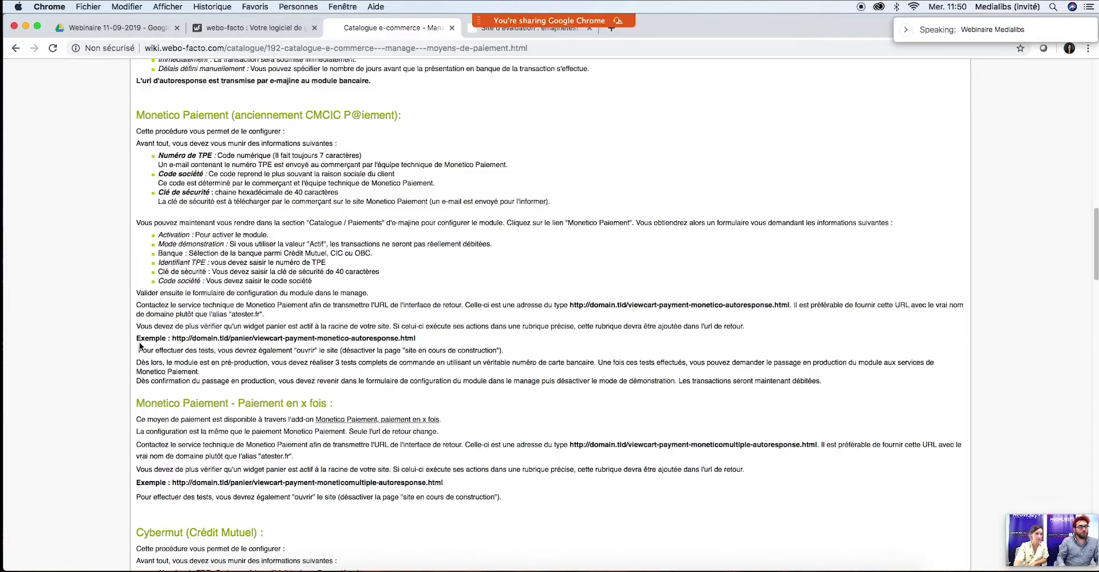
drag(418, 338, 173, 341)
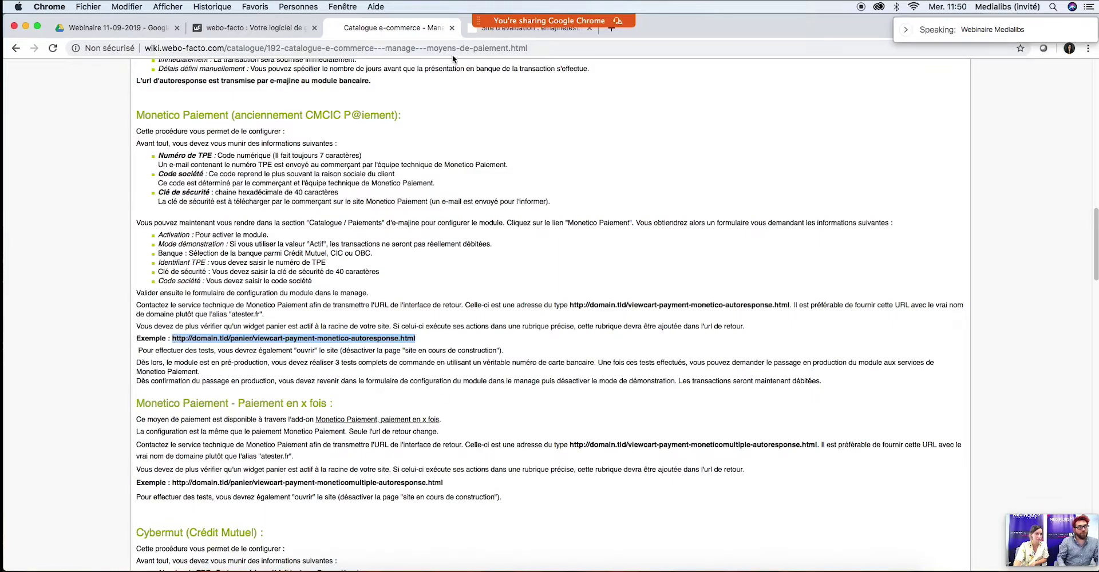
click(471, 34)
mouse_move(364, 131)
click(717, 140)
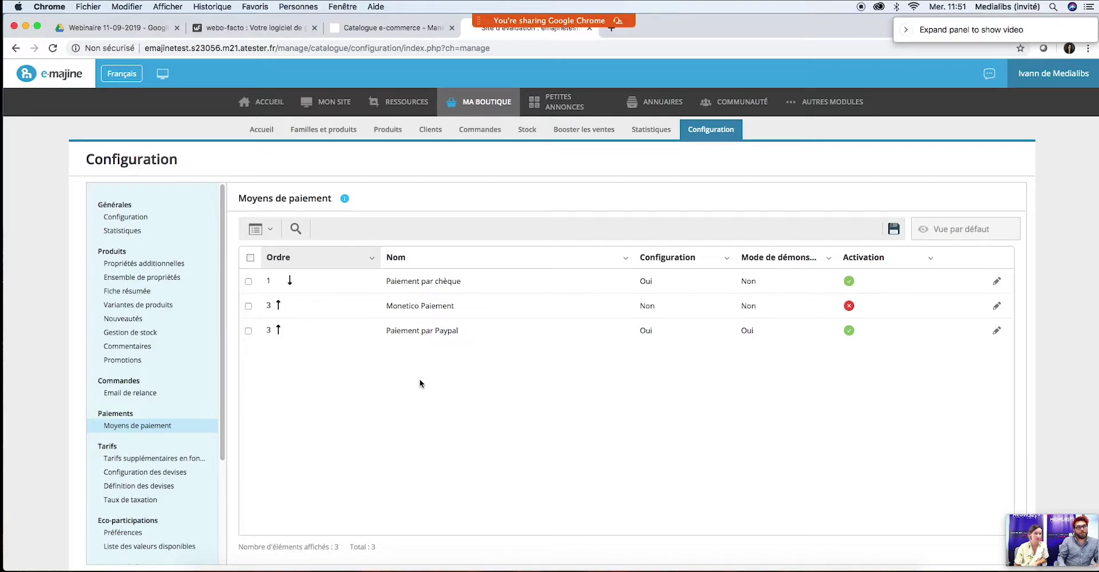
Step: Scroll through the E-majine test project's Catalogue payment-module checkboxes in webo-facto
click(259, 30)
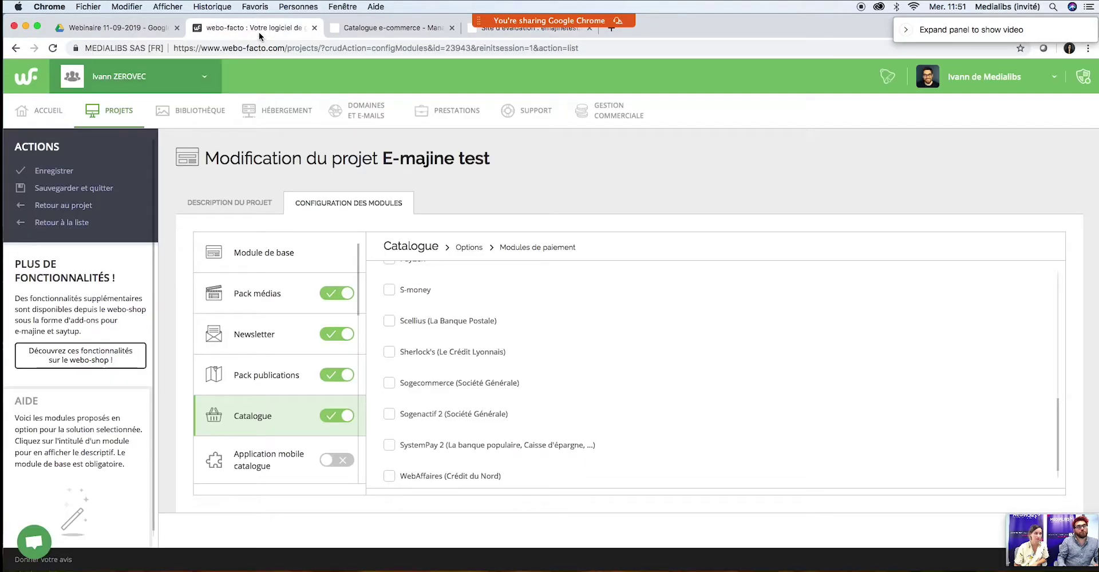
scroll(611, 433, up, 5)
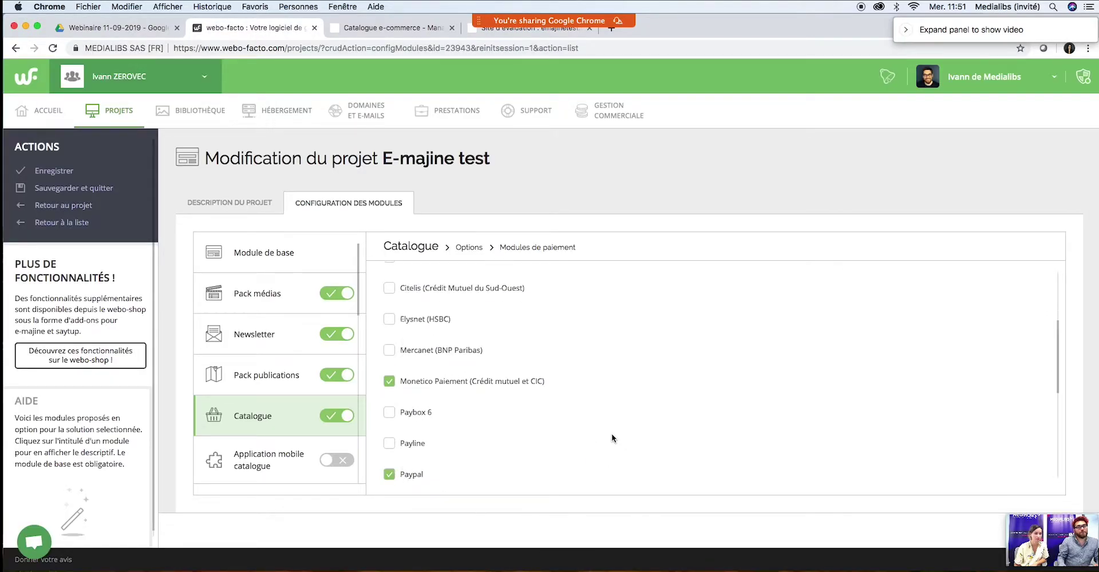
scroll(611, 434, down, 6)
scroll(611, 428, up, 10)
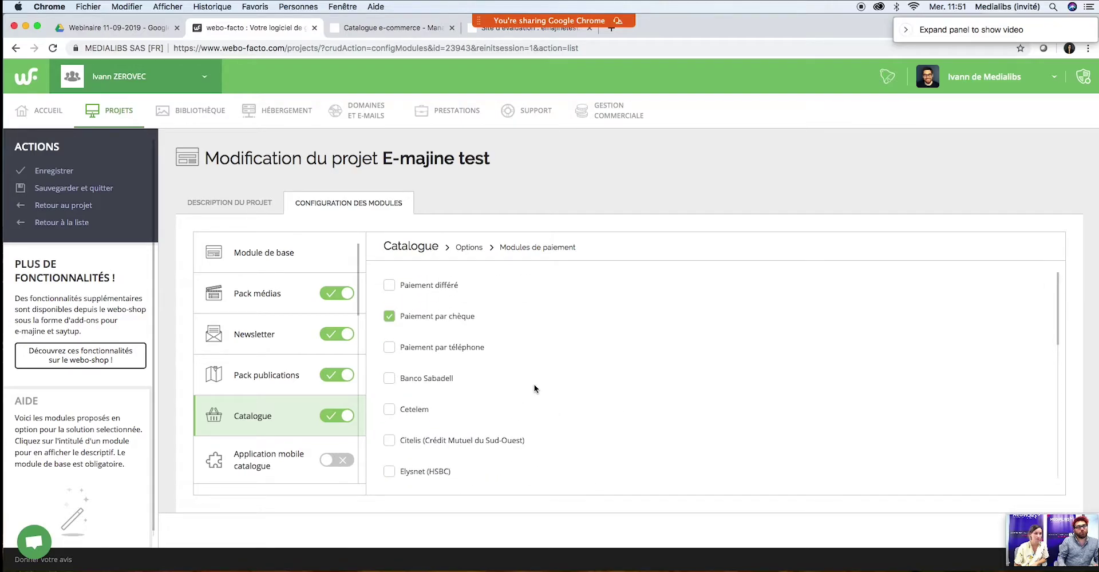
scroll(499, 393, down, 4)
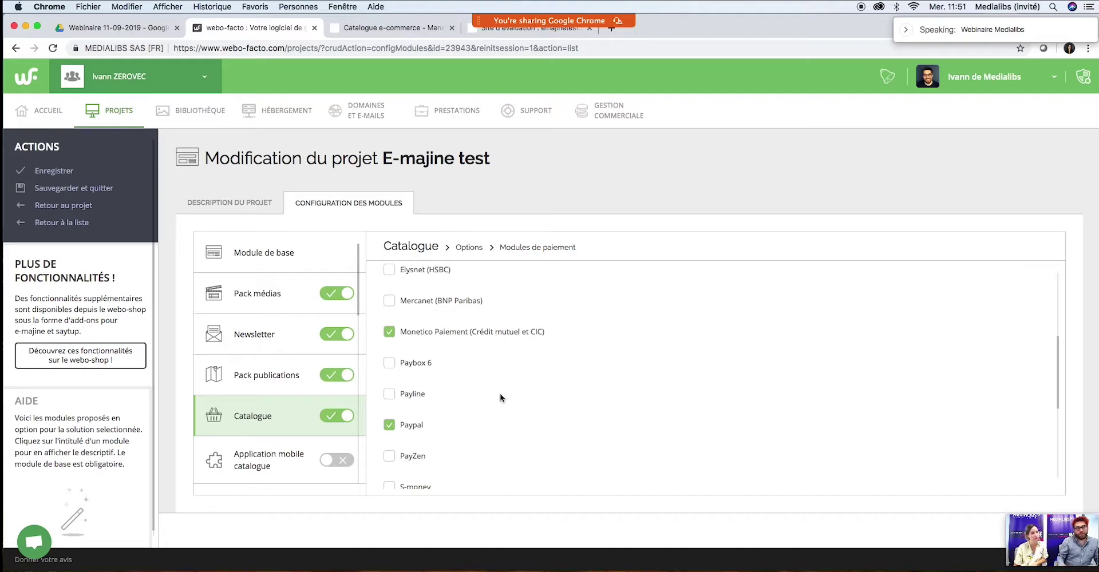
scroll(572, 403, down, 4)
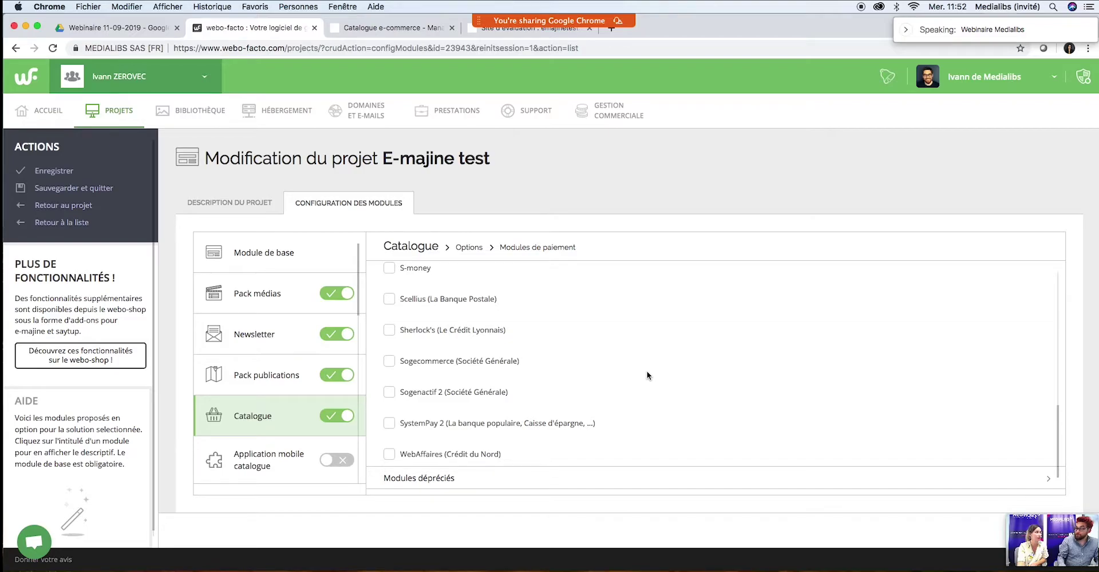
Step: Return to e-majine's Moyens de paiement list: cheque and Paypal active, Monetico inactive
click(478, 33)
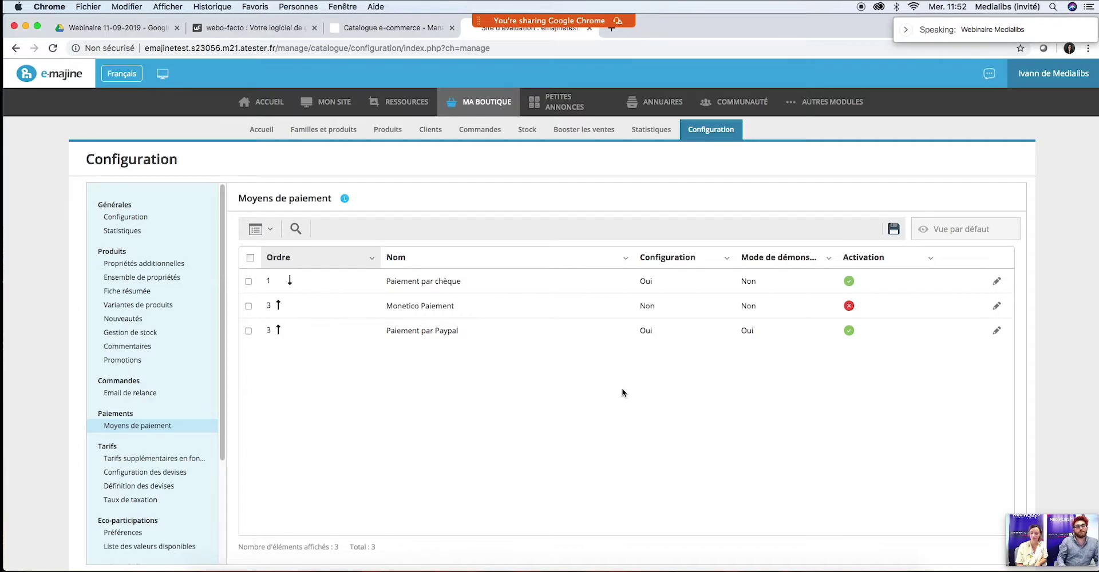
mouse_move(366, 103)
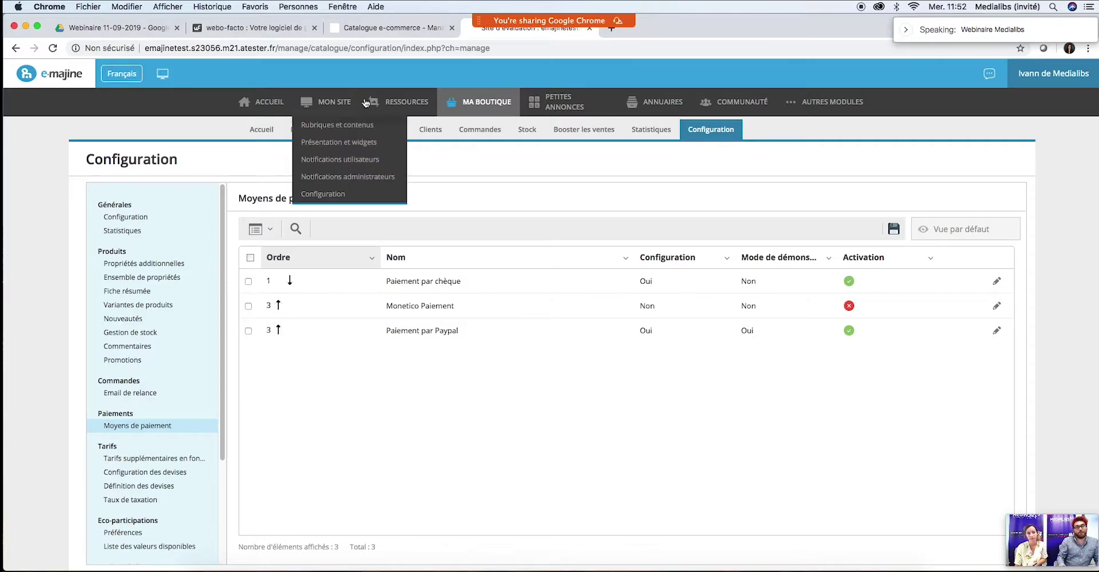
Step: Show the Commandes list: three orders awaiting validation at 41,78 €, 505,89 € and 524,69 €
click(480, 130)
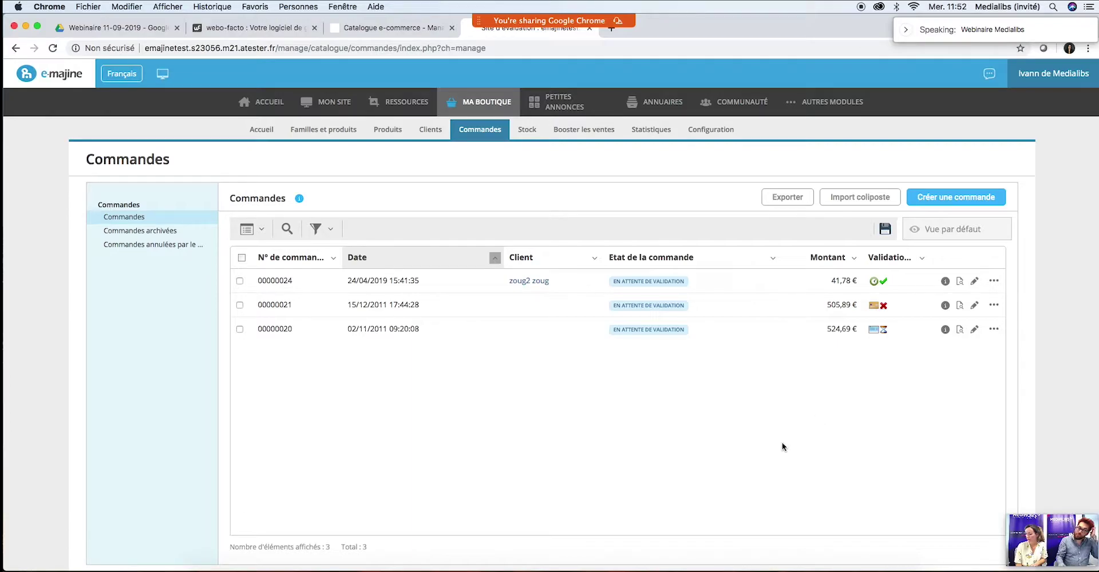
click(800, 569)
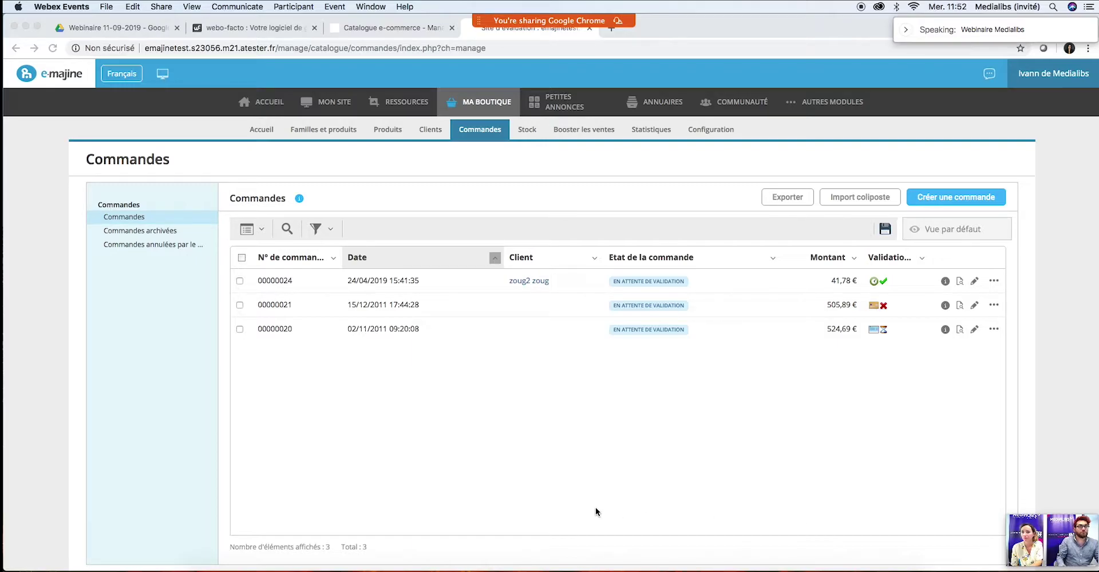
click(595, 372)
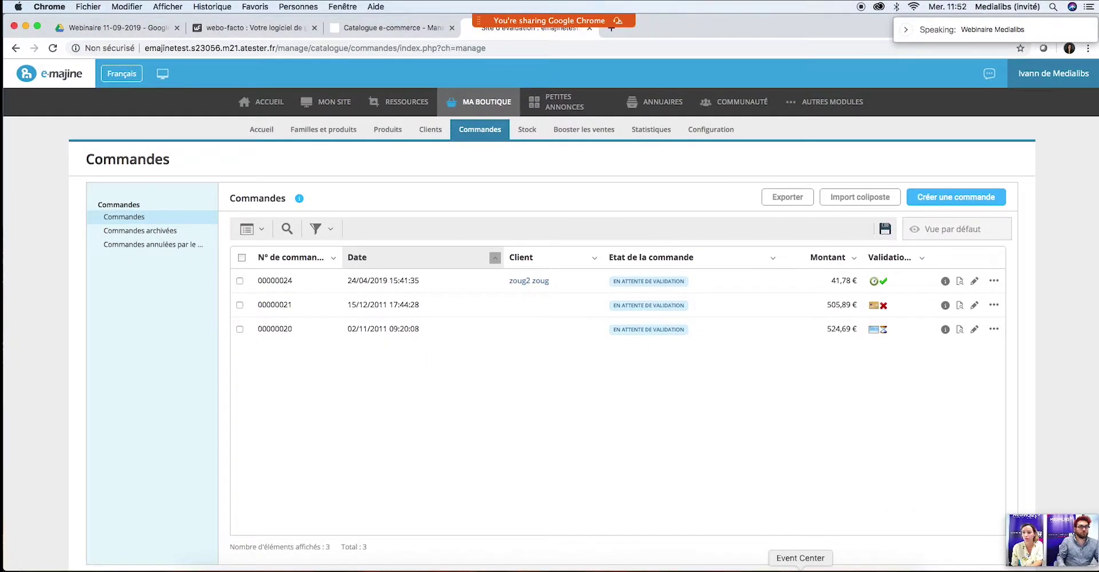
Step: Unmute the microphone and open the chat in the Webex meeting
click(800, 569)
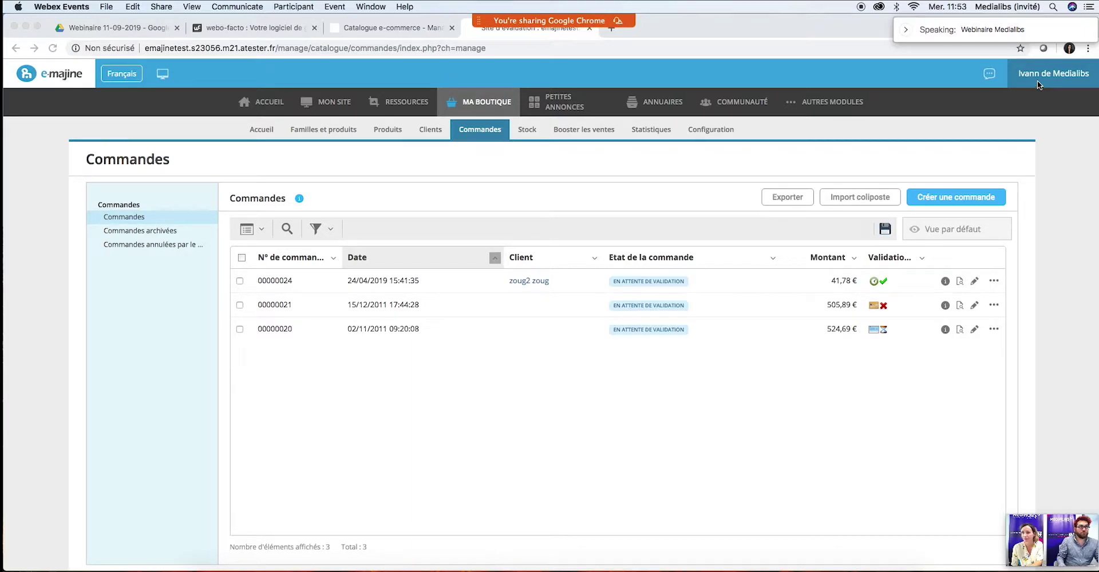
mouse_move(638, 4)
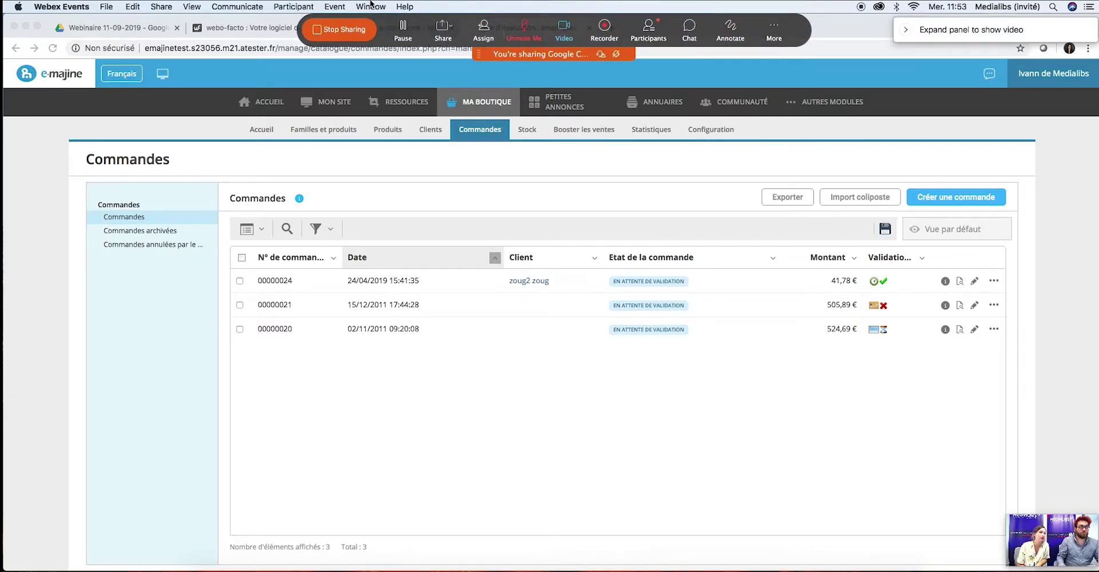
click(523, 29)
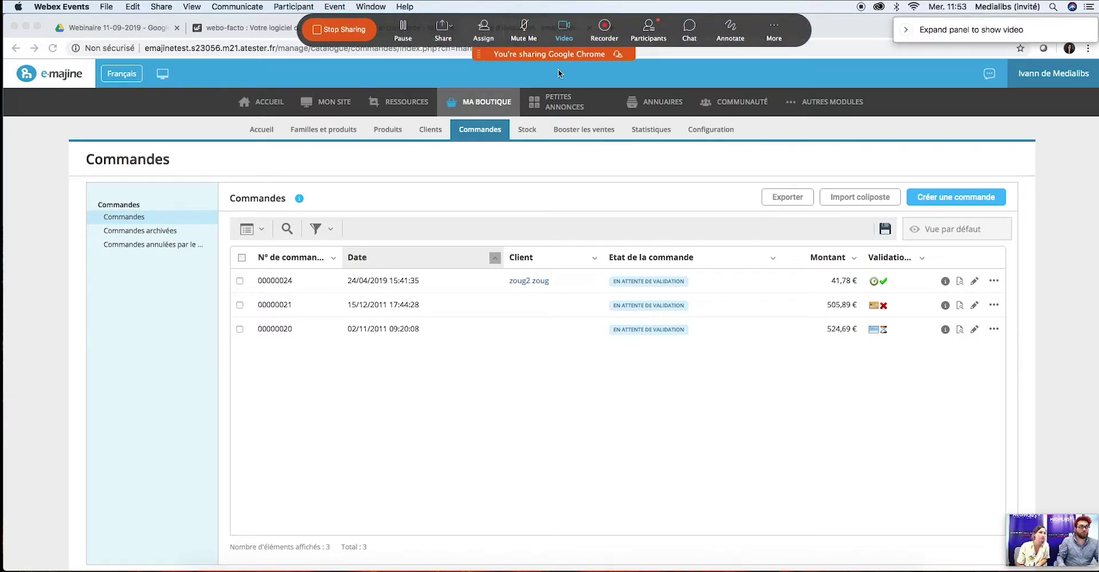
click(689, 28)
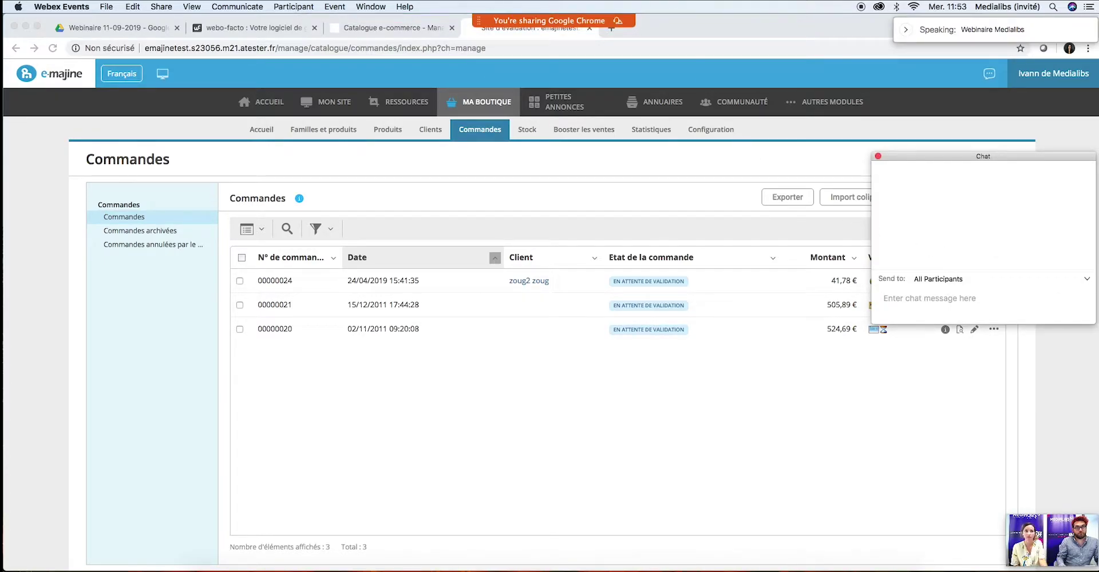
Step: Leave chat recipients on All Participants and close the Webex Events chat window
click(1091, 280)
click(1022, 276)
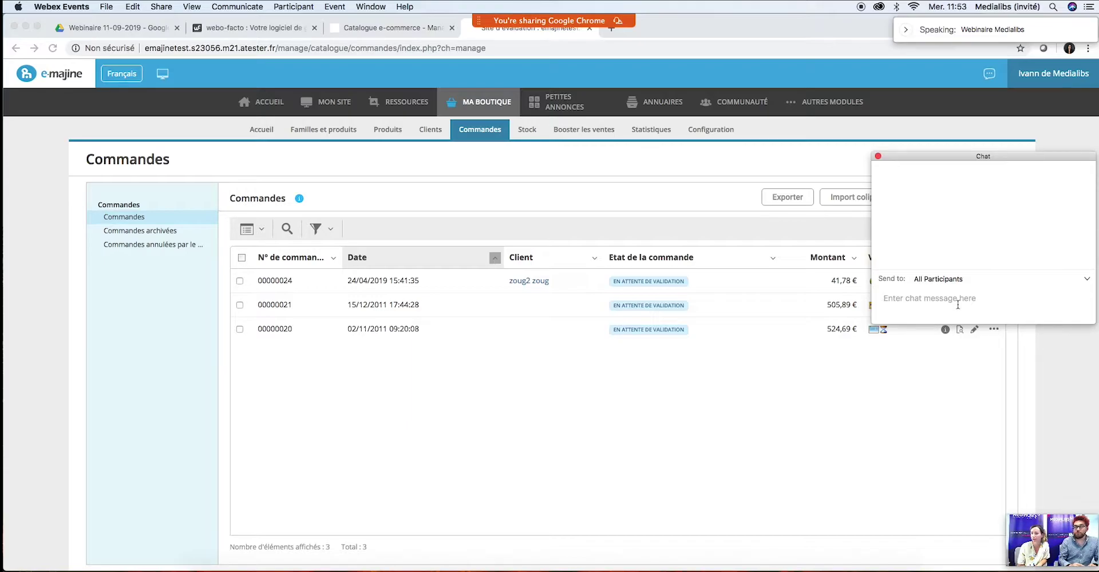
click(877, 155)
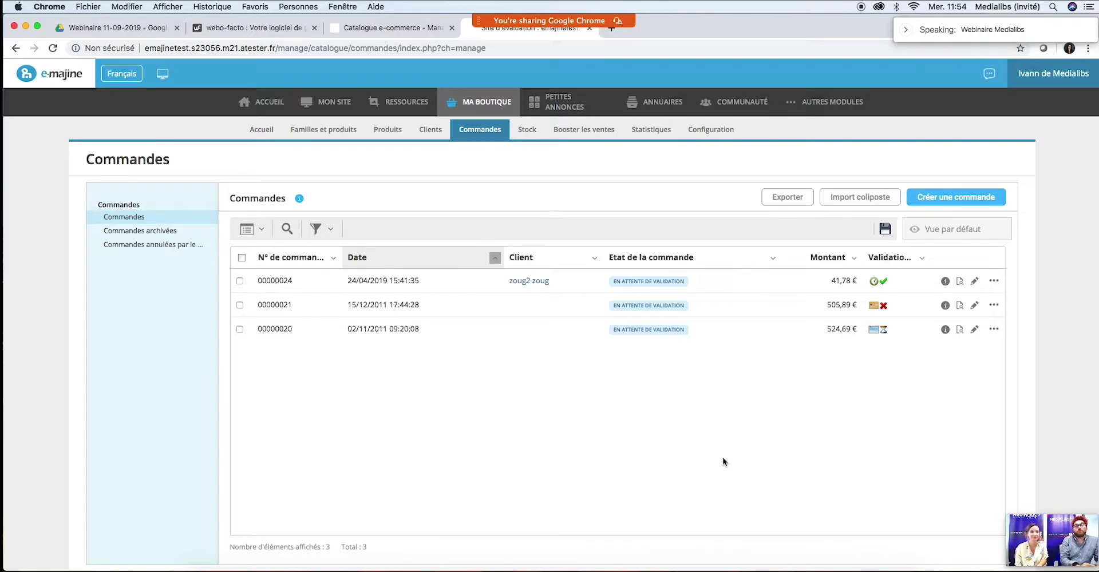
Step: Return to the E-majine test project in webo-facto and review its Modules de paiement checkbox list
click(235, 29)
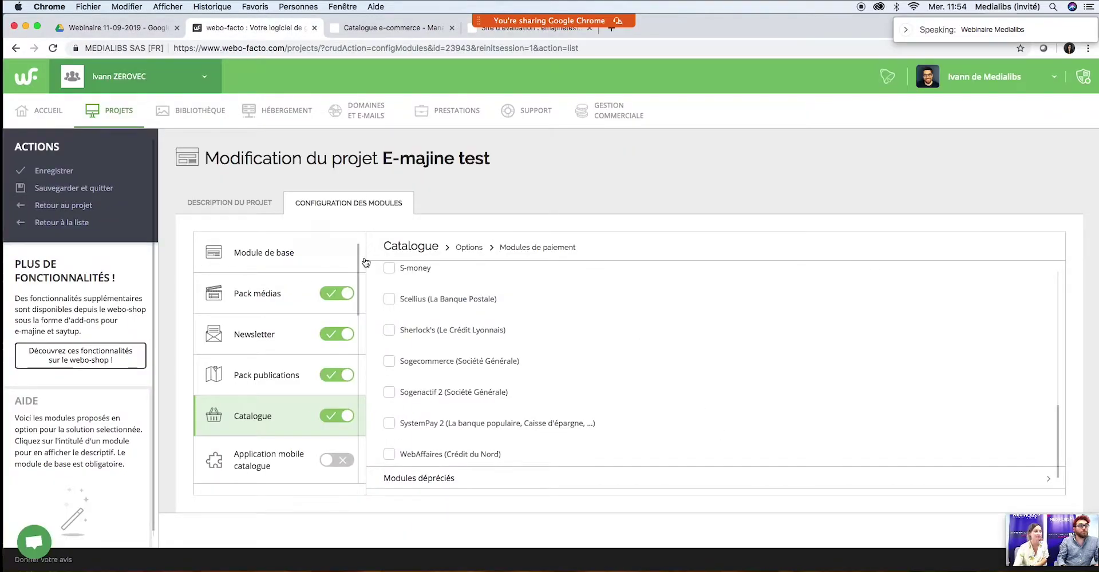
scroll(706, 377, up, 10)
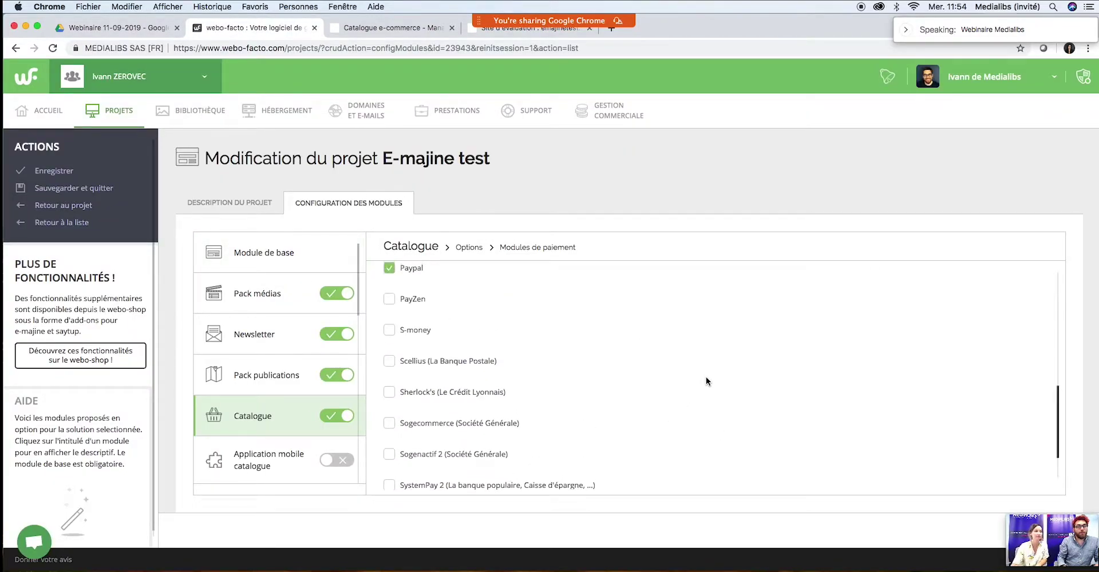
scroll(706, 376, down, 2)
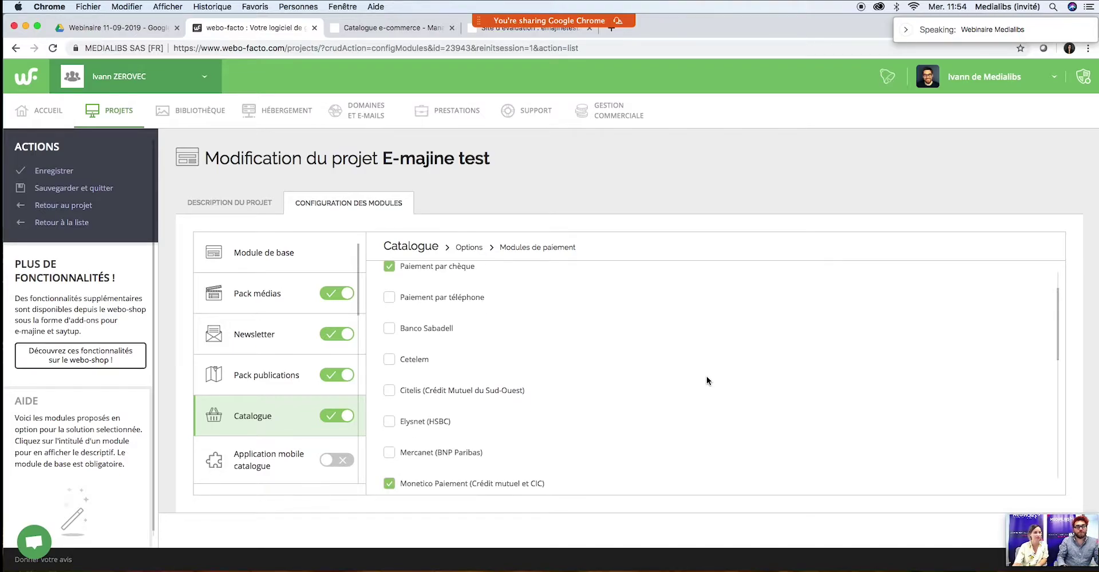
scroll(697, 379, down, 1)
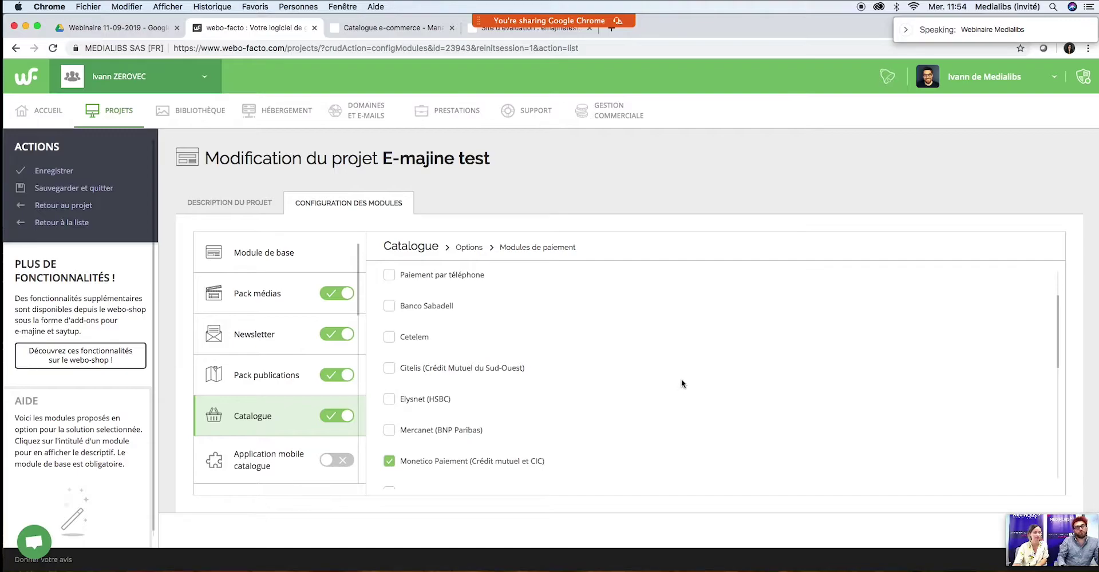
scroll(675, 374, down, 2)
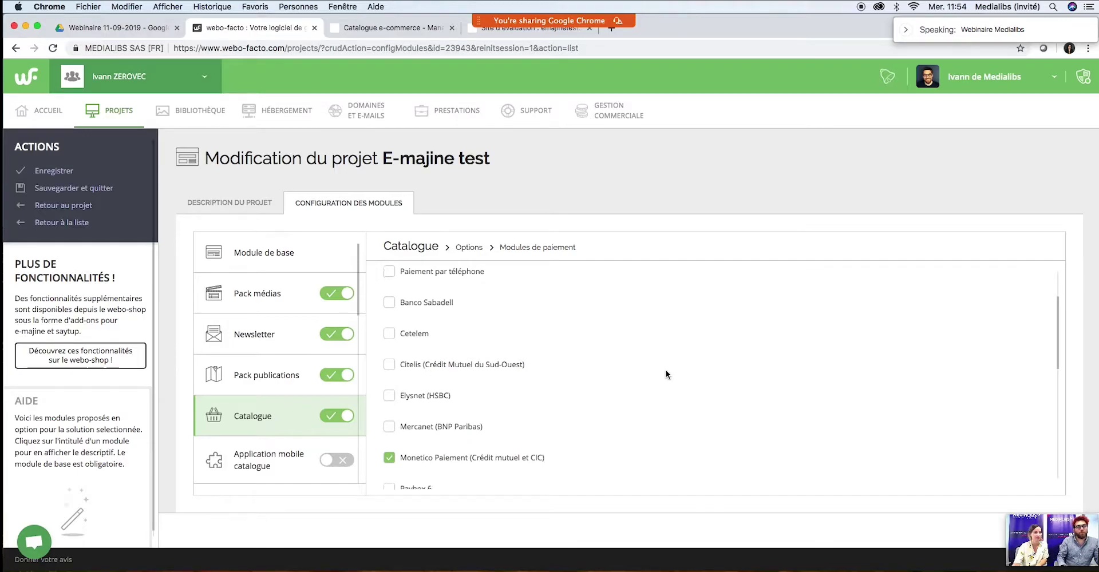
scroll(536, 351, down, 2)
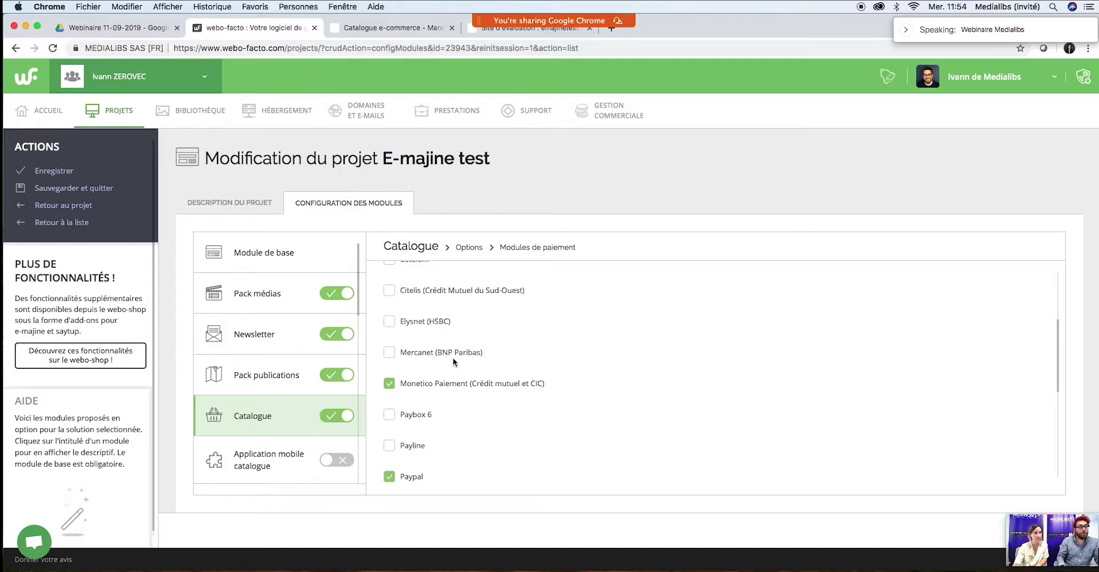
scroll(444, 355, up, 3)
scroll(519, 361, up, 2)
scroll(520, 362, down, 10)
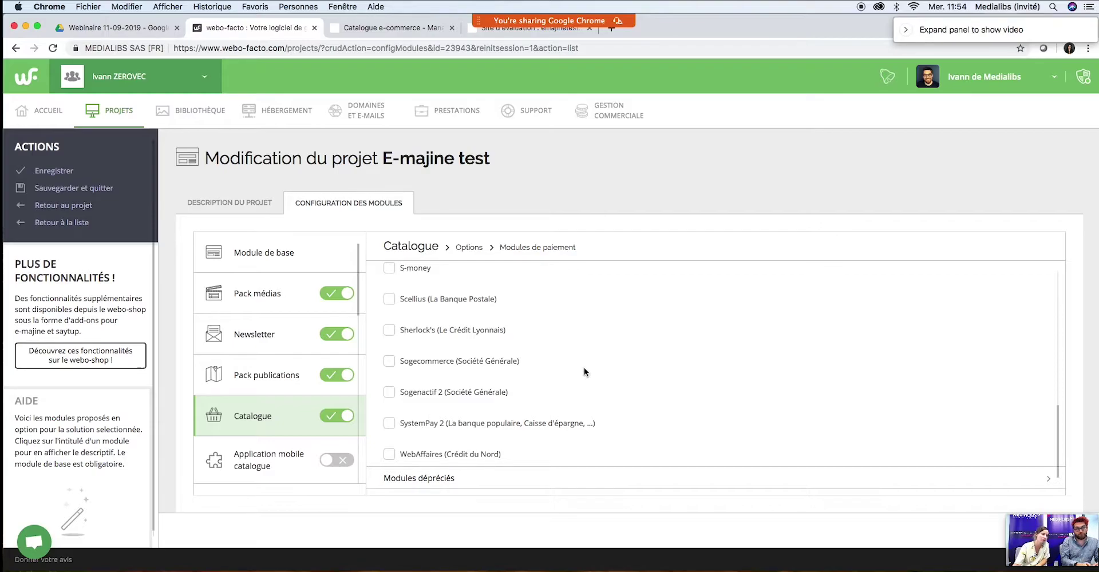
scroll(584, 370, up, 1)
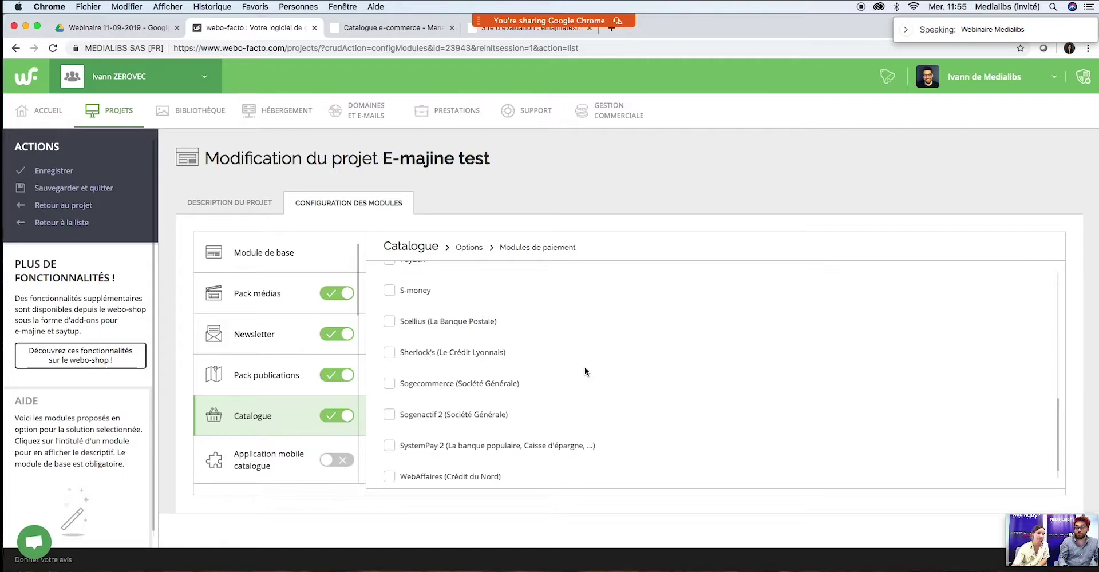
scroll(584, 369, down, 1)
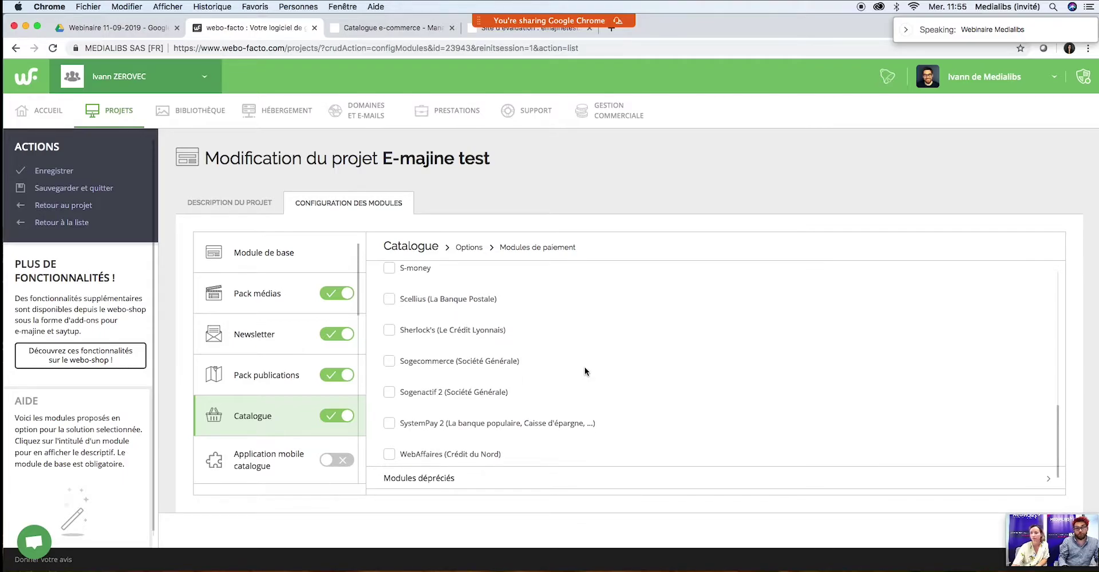